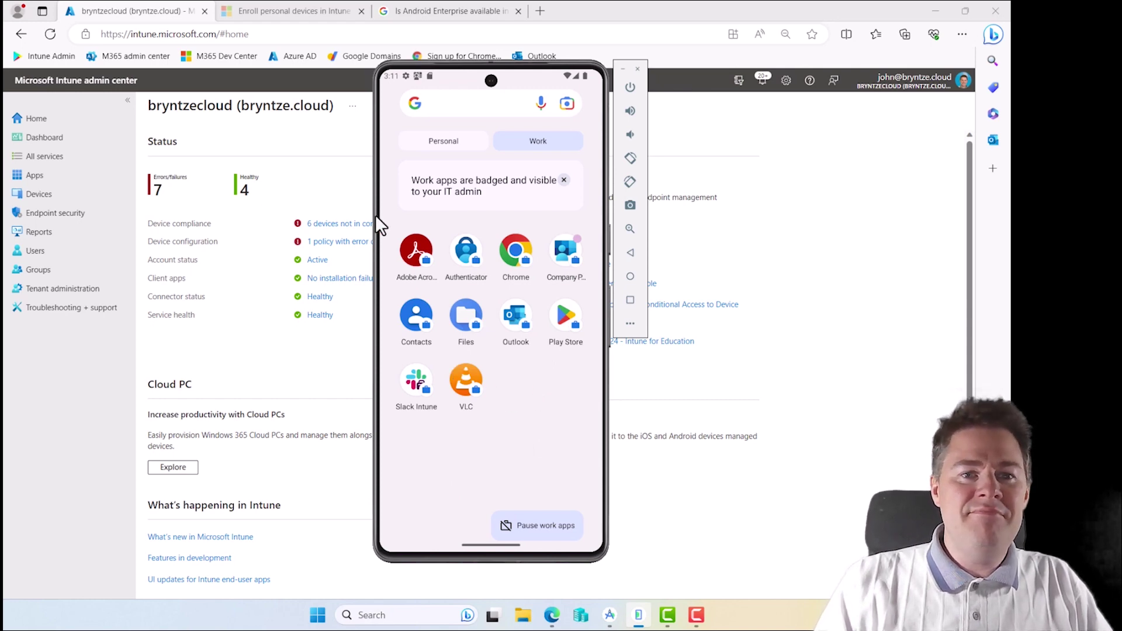
Bring the Edge window with the Intune admin center home page in front of the Android emulator
{"action": "left_click", "coordinate": [332, 199]}
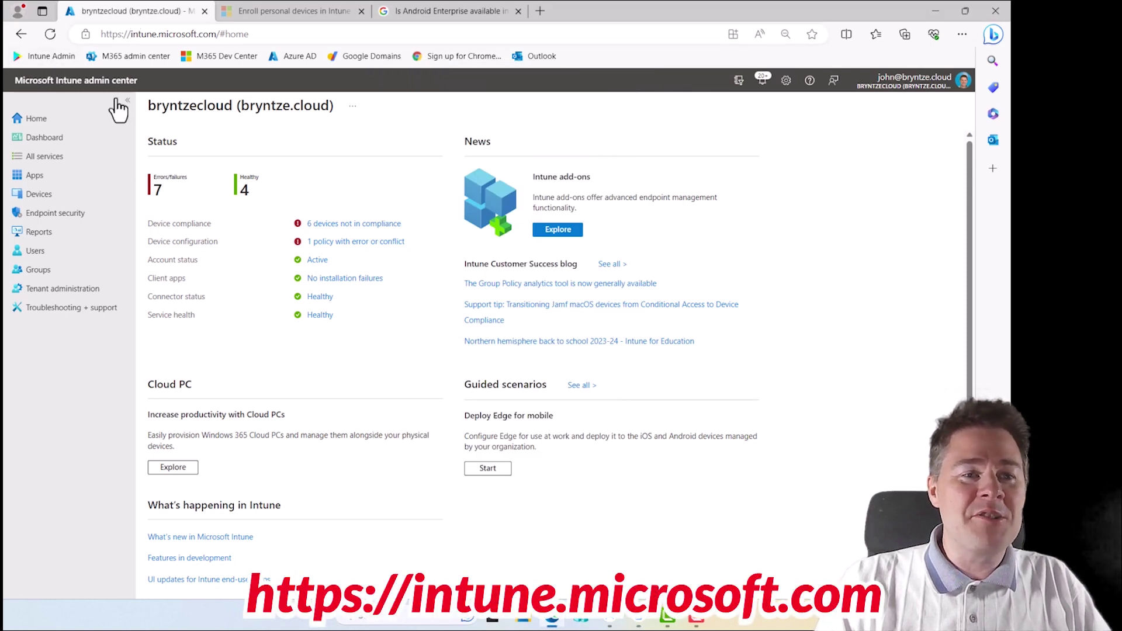
Go to Devices > Android > Configuration profiles, start a new profile, and list the platforms
{"action": "left_click", "coordinate": [37, 198]}
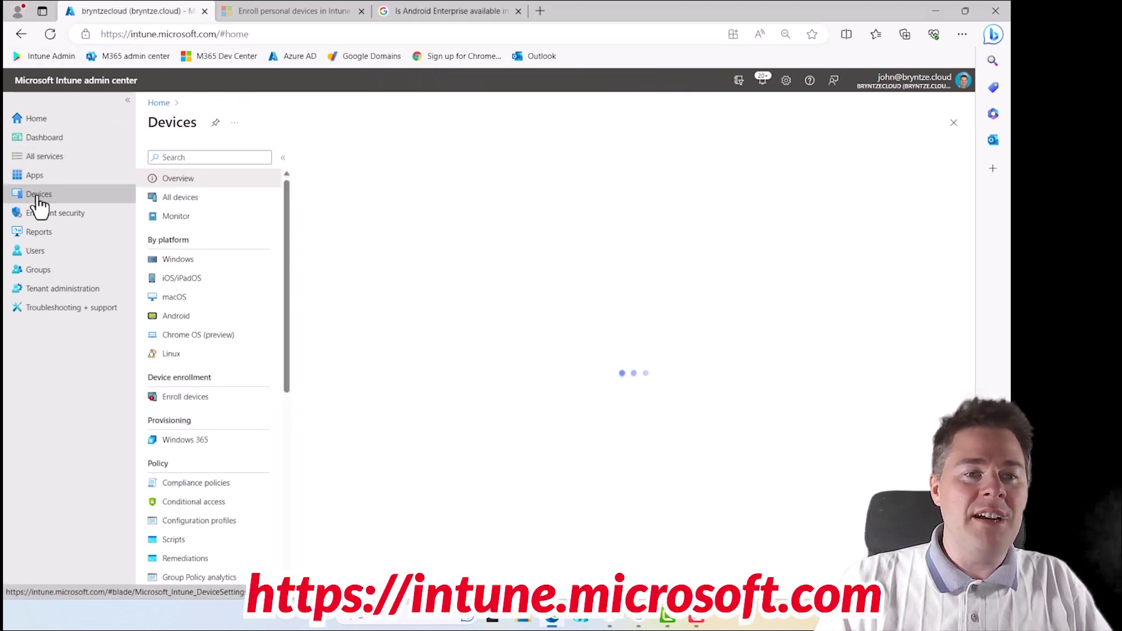
{"action": "left_click", "coordinate": [174, 318]}
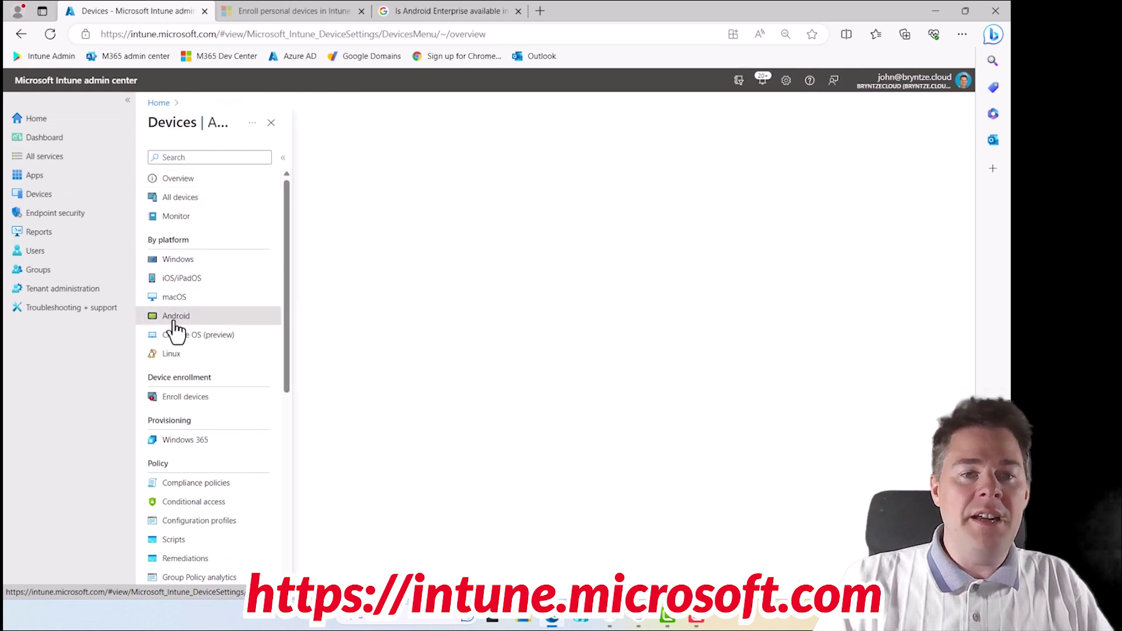
{"action": "left_click", "coordinate": [204, 281]}
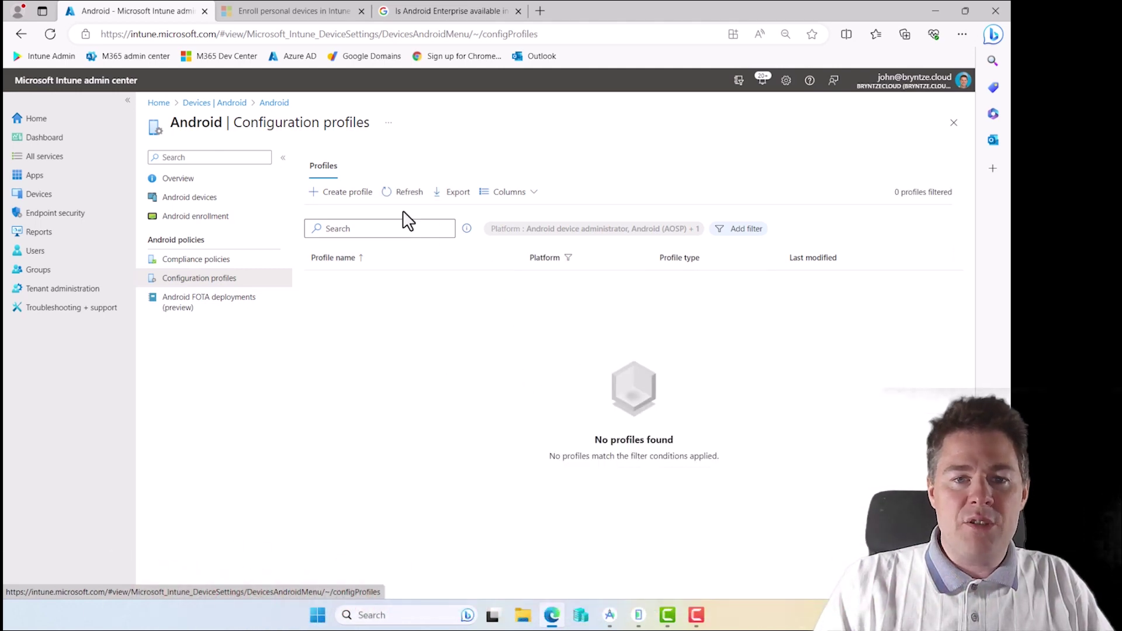
{"action": "left_click", "coordinate": [345, 192]}
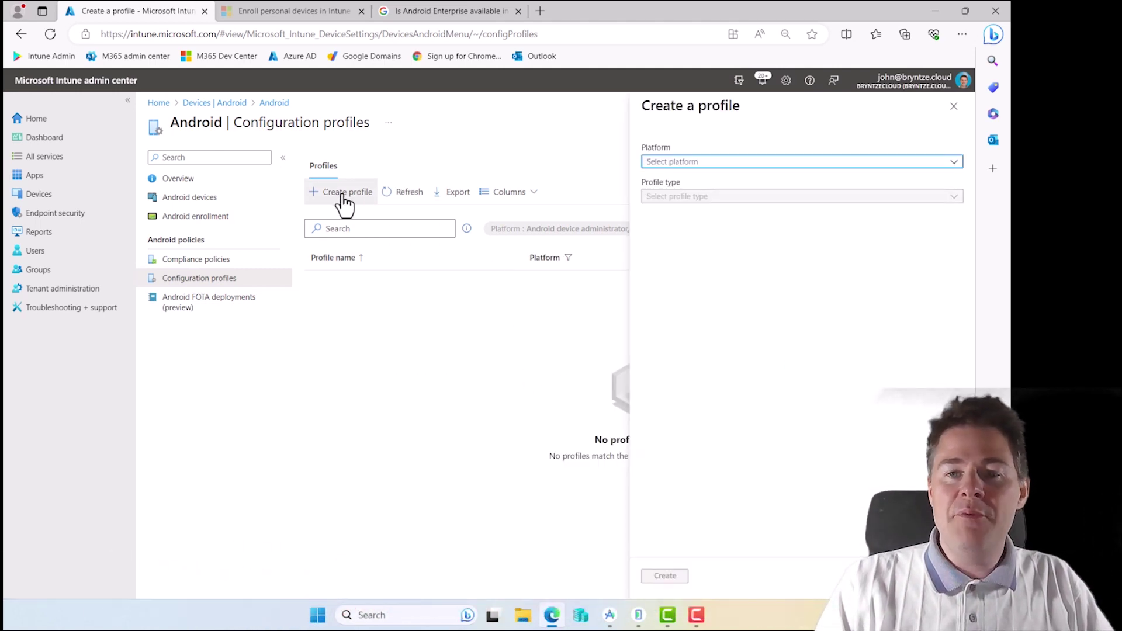
{"action": "left_click", "coordinate": [695, 163]}
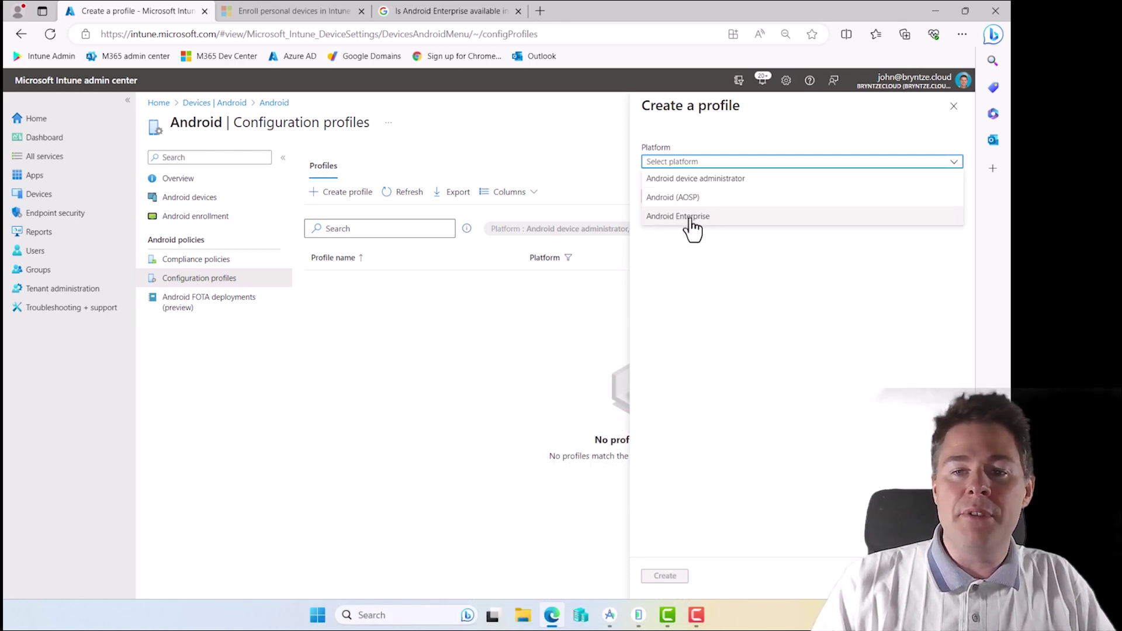
{"action": "left_click", "coordinate": [430, 12]}
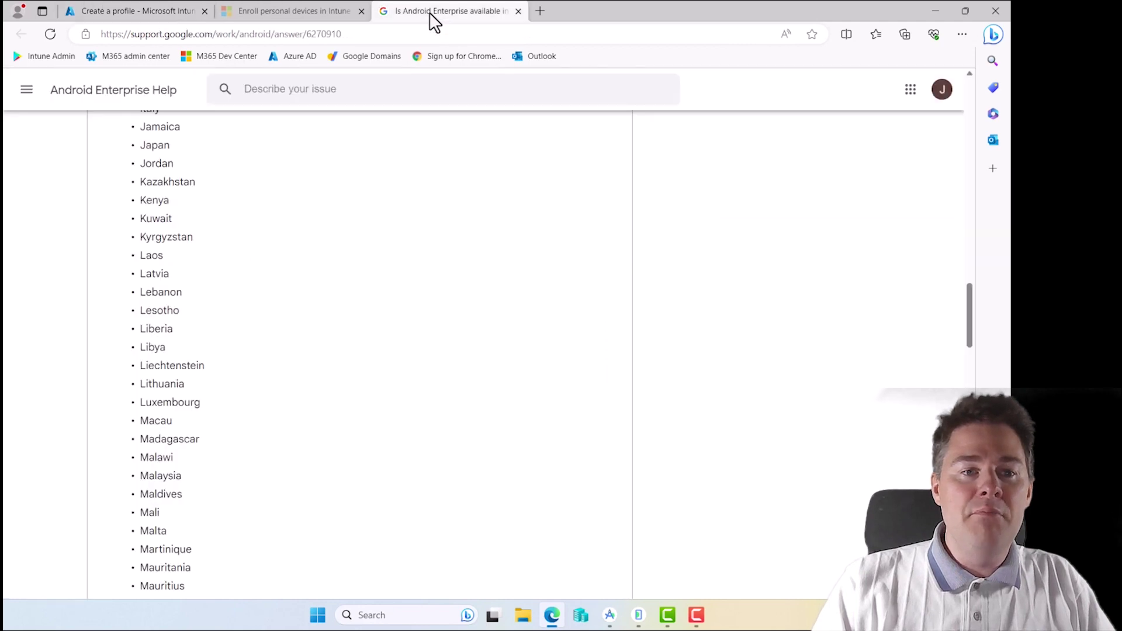
{"action": "scroll", "coordinate": [252, 414], "scroll_direction": "up", "scroll_amount": 20}
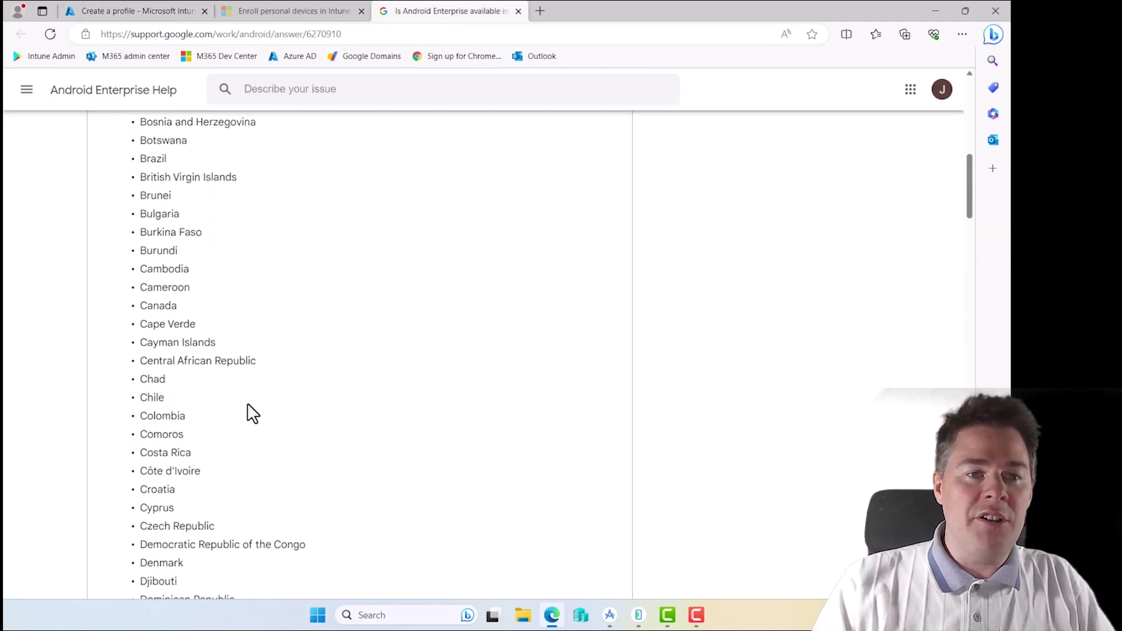
{"action": "left_click", "coordinate": [141, 10]}
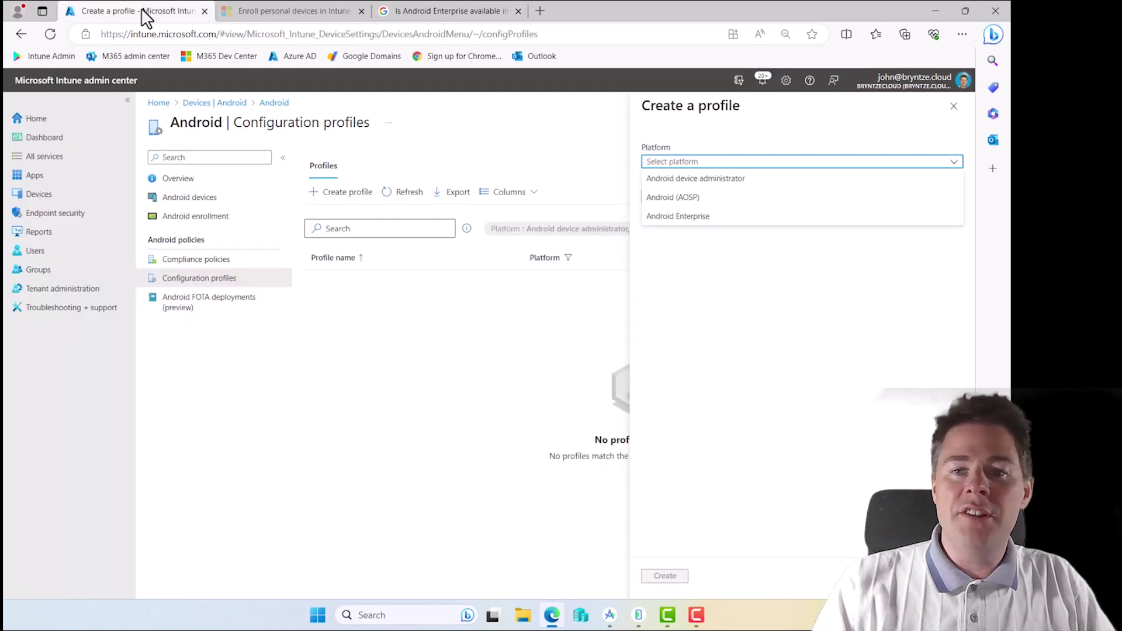
Create an Android Enterprise profile of type Device restrictions
{"action": "left_click", "coordinate": [668, 217]}
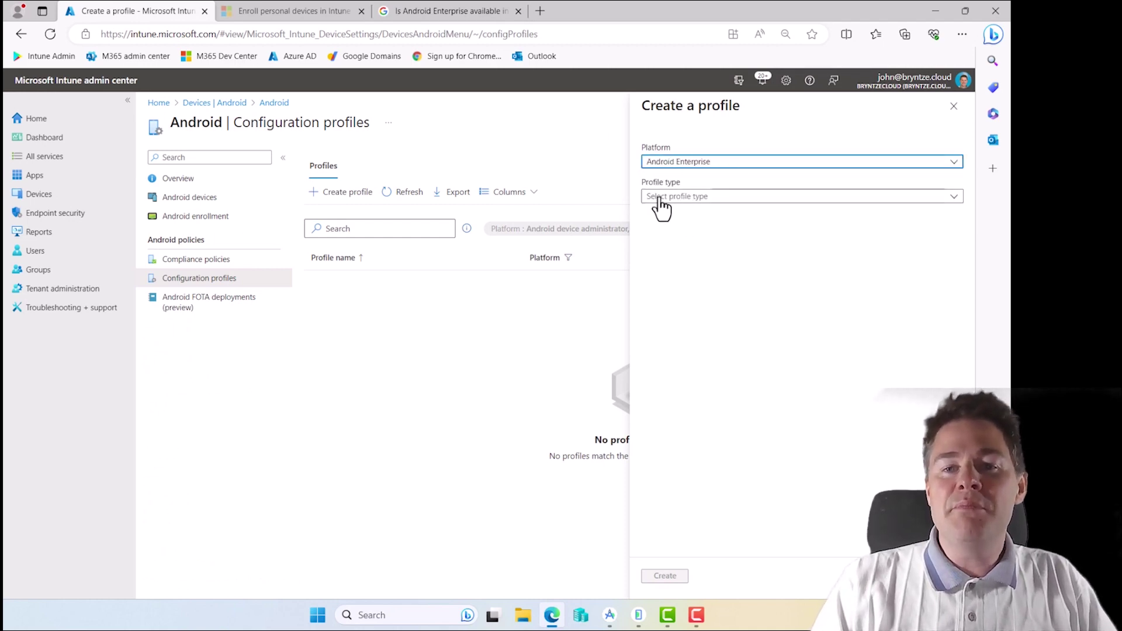
{"action": "left_click", "coordinate": [707, 199]}
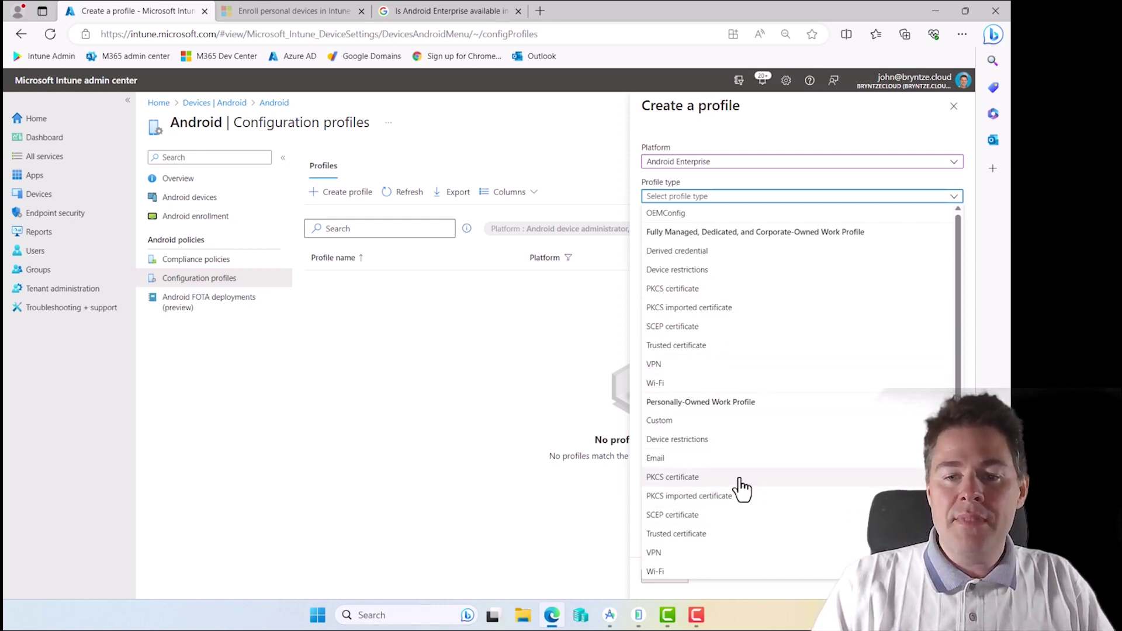
{"action": "left_click", "coordinate": [670, 442]}
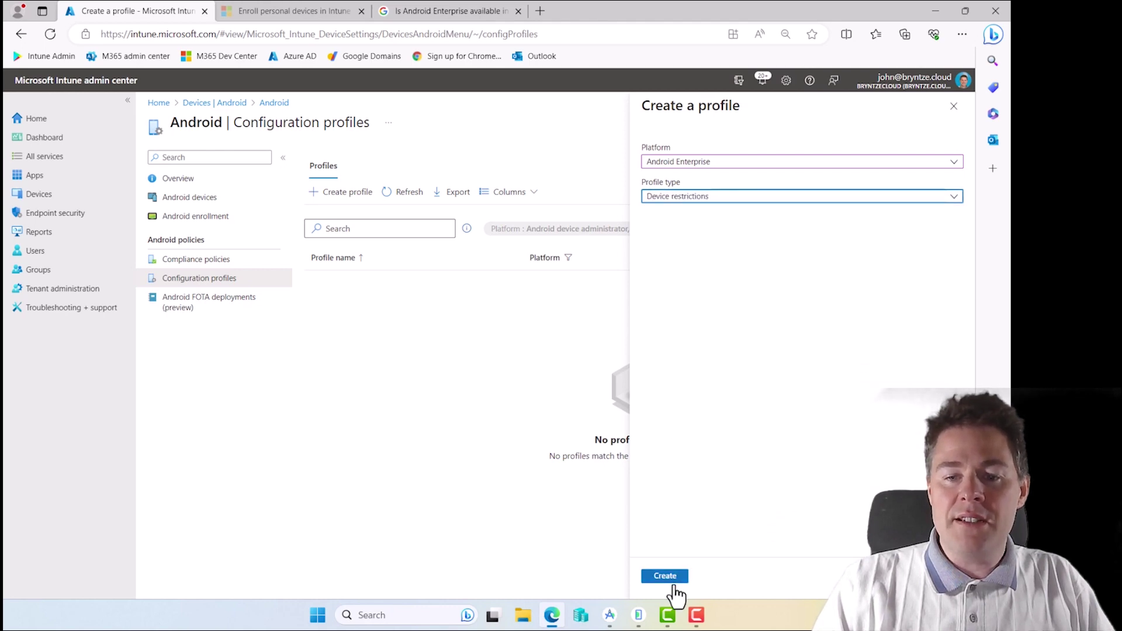
{"action": "left_click", "coordinate": [664, 576]}
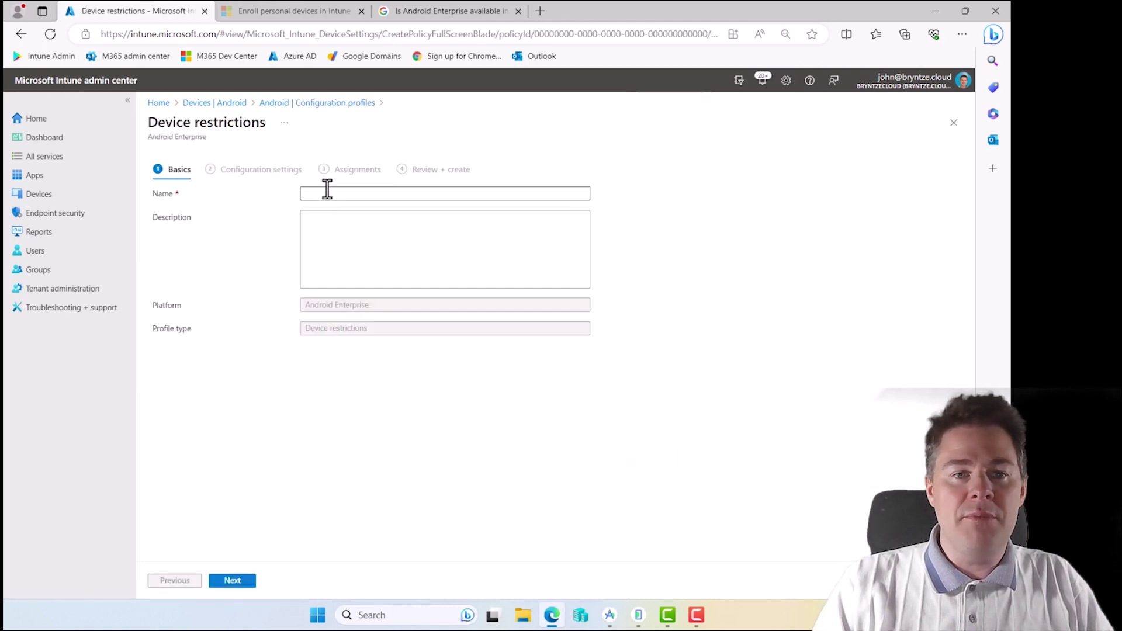
Name the profile 'Restriction' and continue to configuration settings
{"action": "left_click", "coordinate": [325, 193]}
{"action": "type", "text": "Res"}
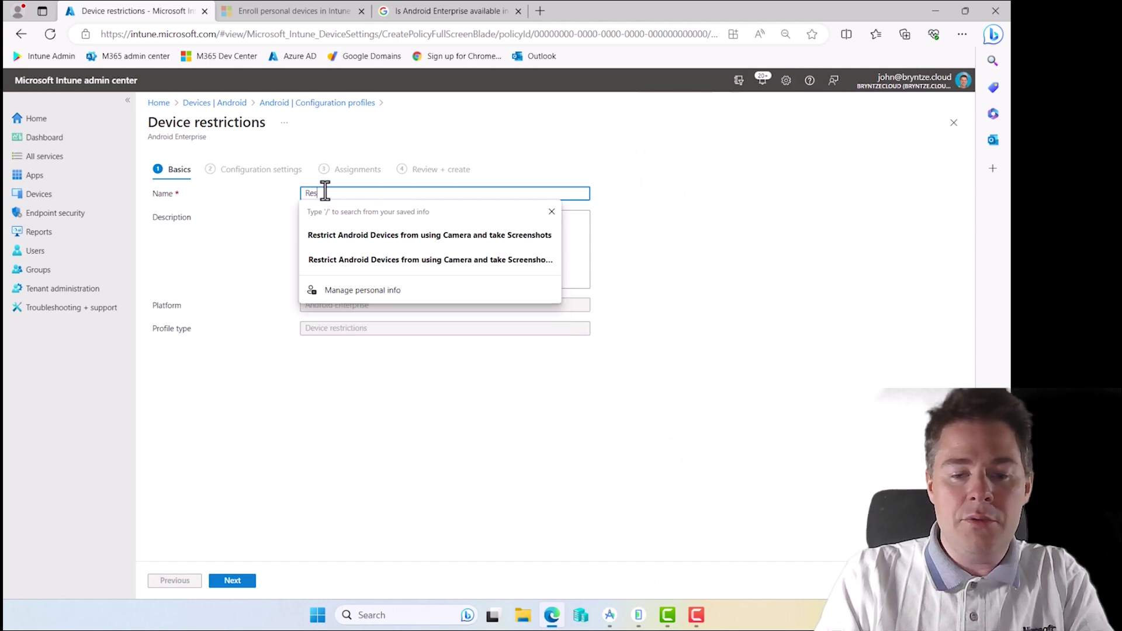
{"action": "type", "text": "triction"}
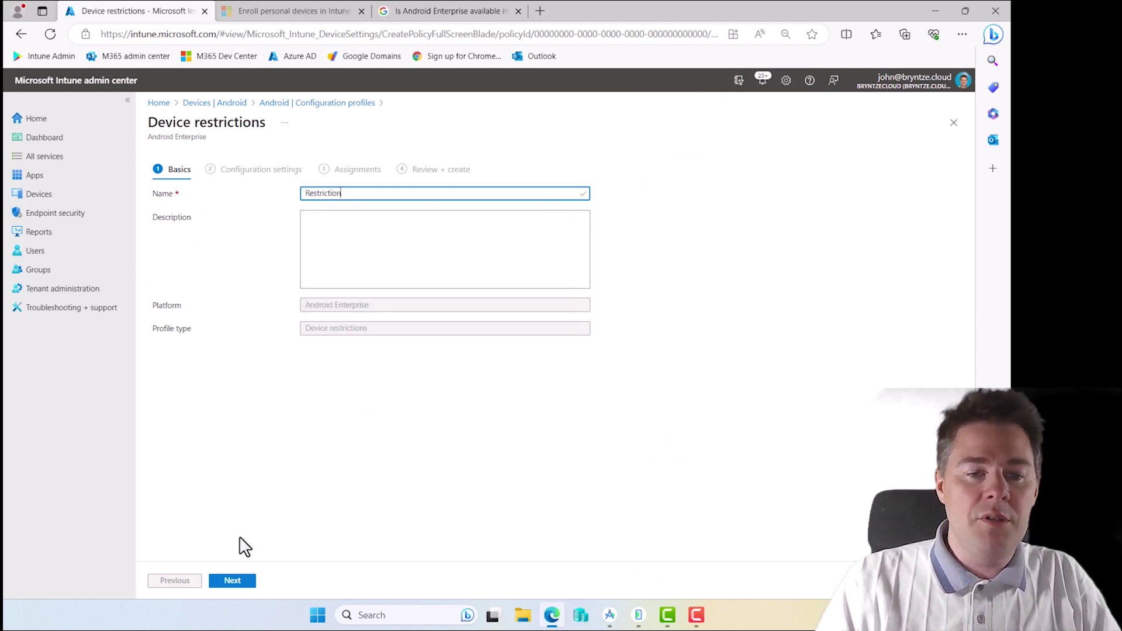
{"action": "left_click", "coordinate": [234, 582]}
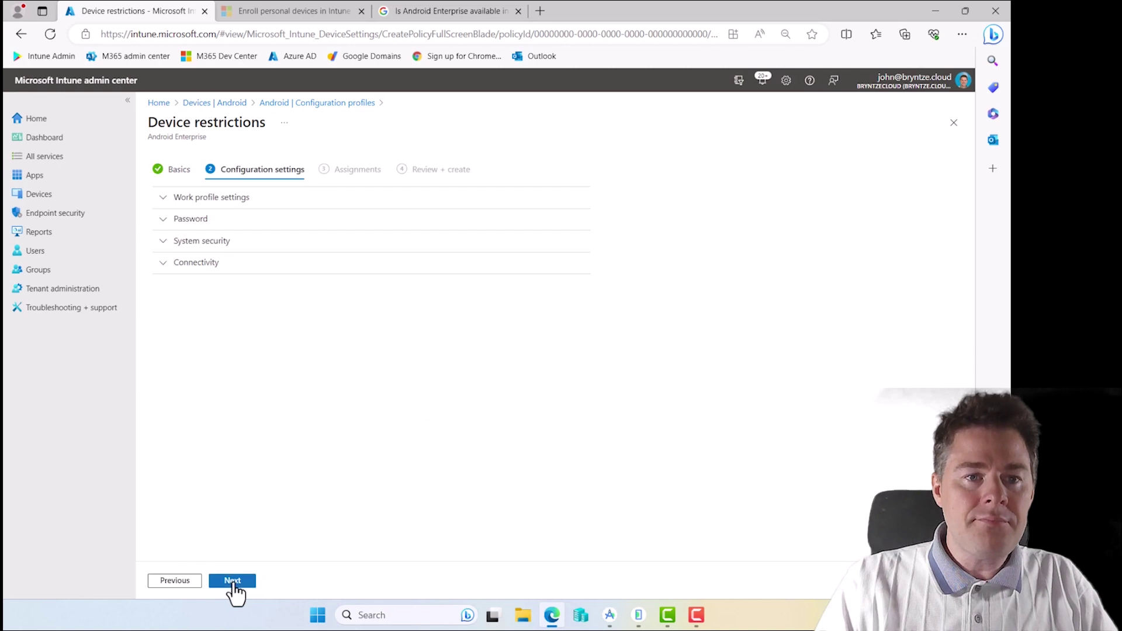
Set Camera and Screen capture to Block under Work profile settings, then return to Basics
{"action": "left_click", "coordinate": [167, 199]}
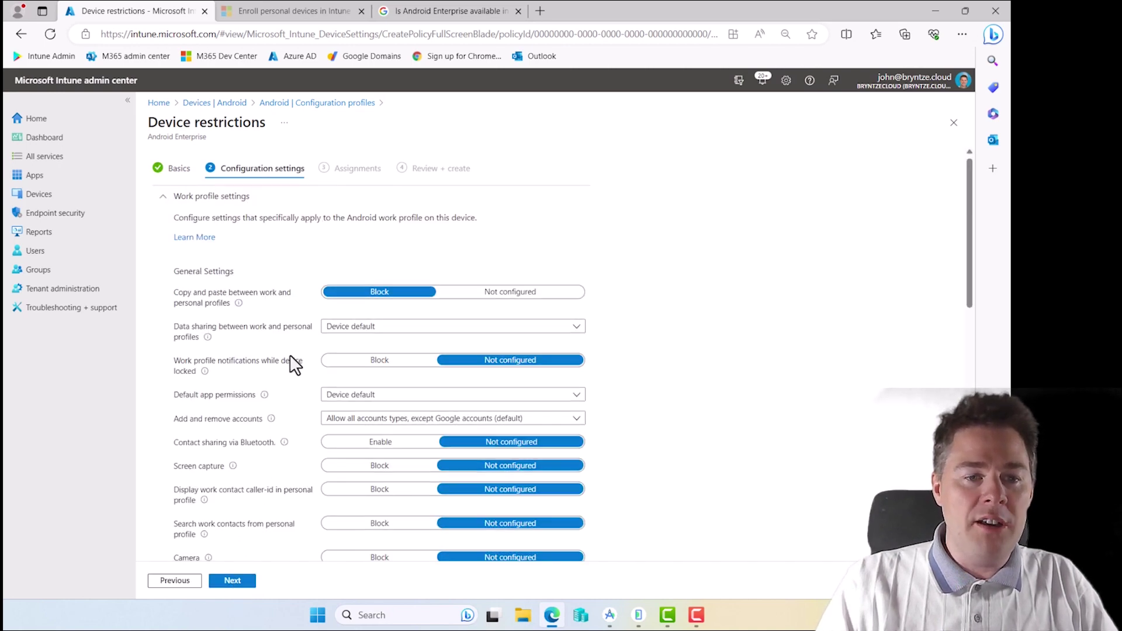
{"action": "scroll", "coordinate": [292, 364], "scroll_direction": "down", "scroll_amount": 2}
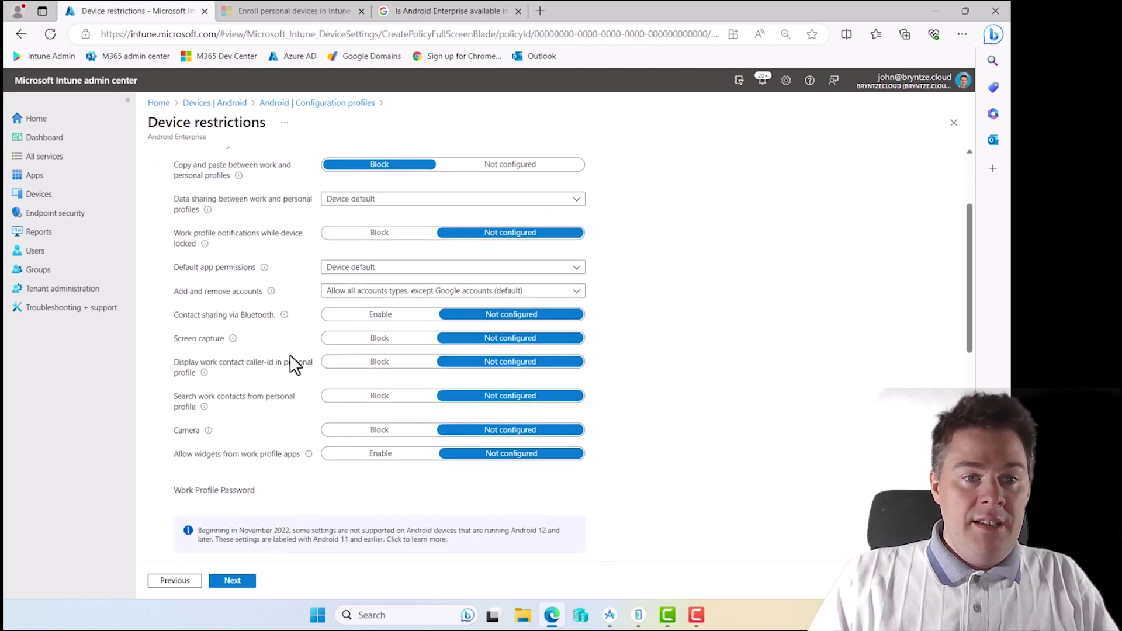
{"action": "scroll", "coordinate": [294, 365], "scroll_direction": "down", "scroll_amount": 1}
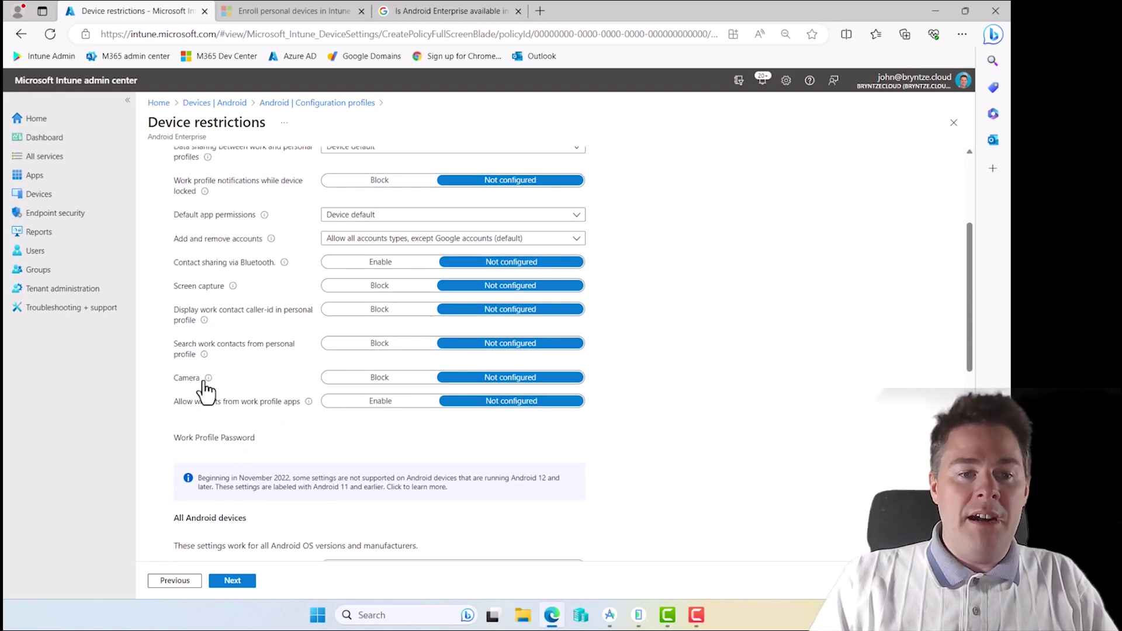
{"action": "left_click", "coordinate": [368, 378]}
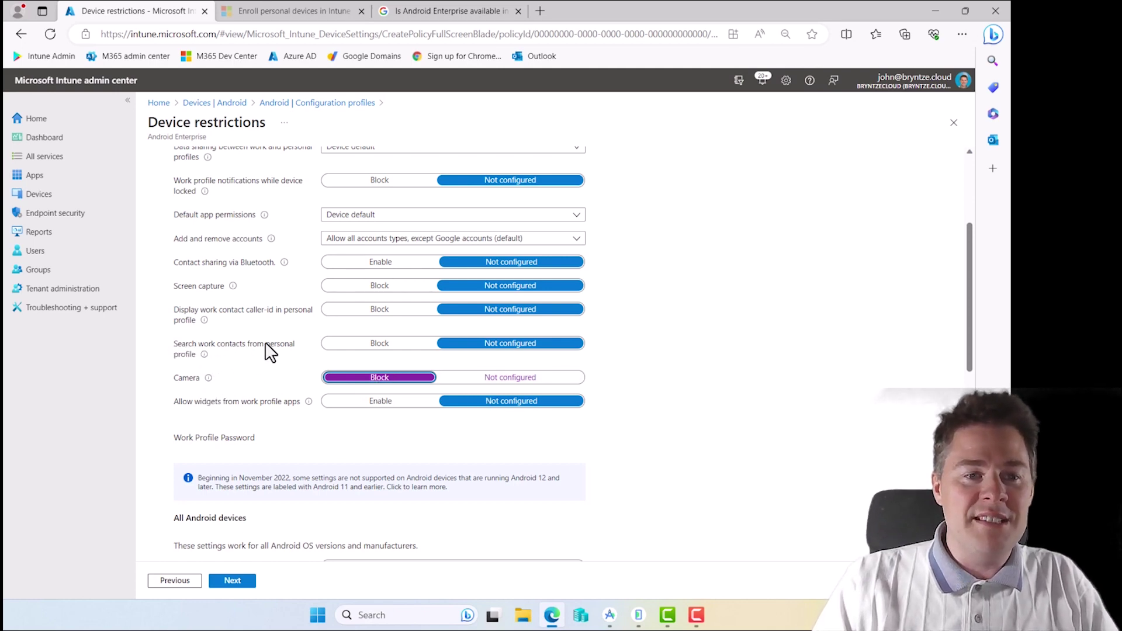
{"action": "left_click", "coordinate": [379, 285]}
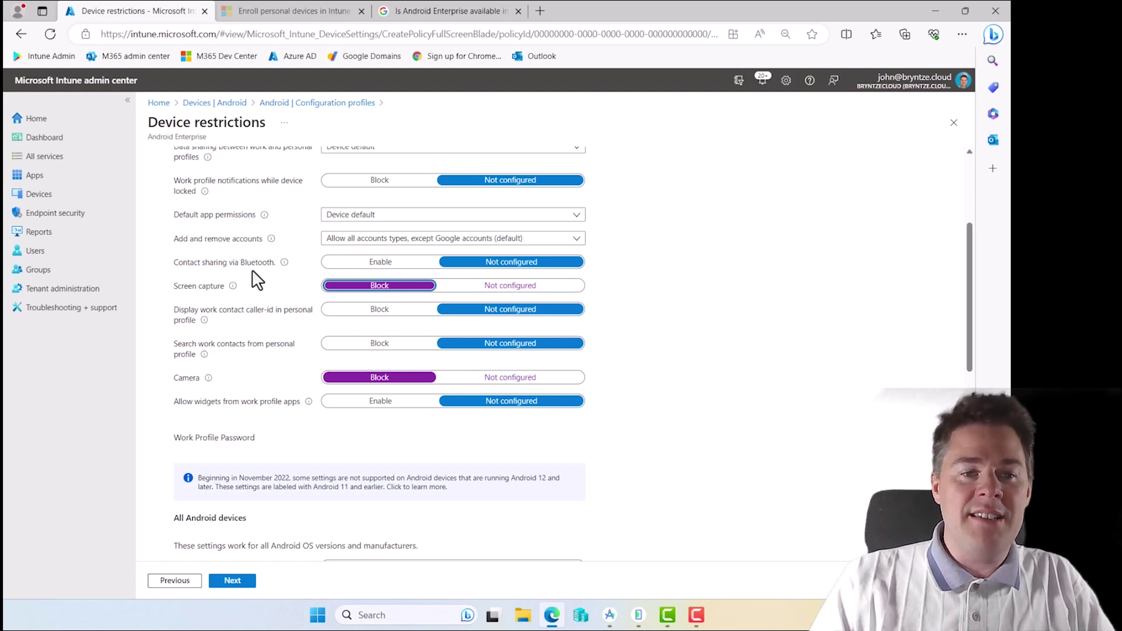
{"action": "left_click", "coordinate": [179, 586]}
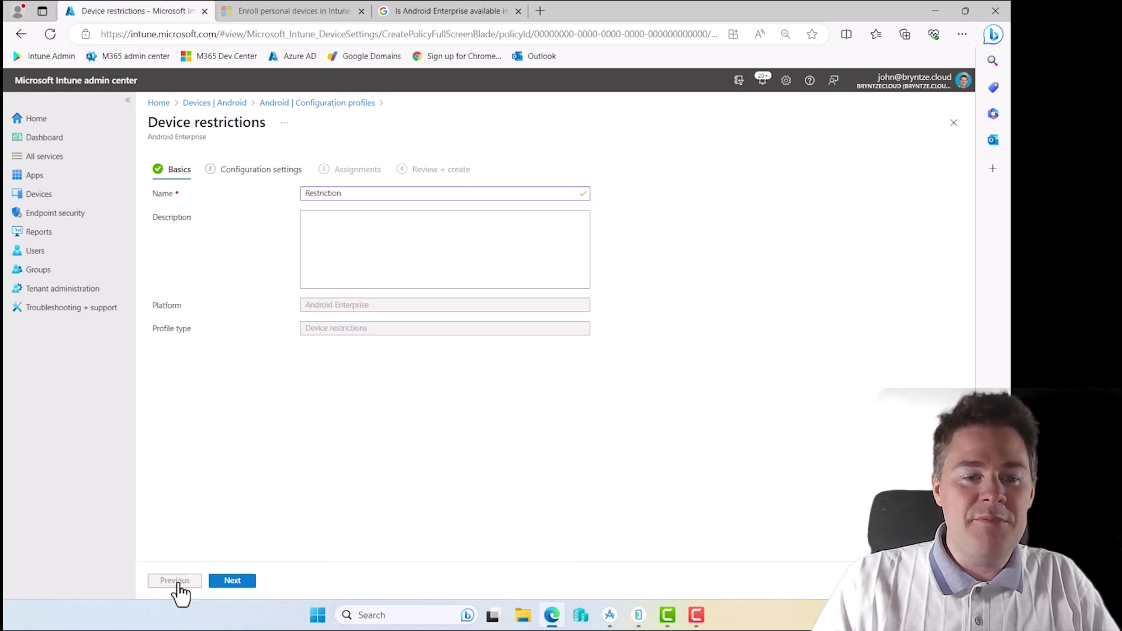
Discard the unfinished Restriction profile and create a new Android Enterprise Email profile instead
{"action": "left_click", "coordinate": [954, 123]}
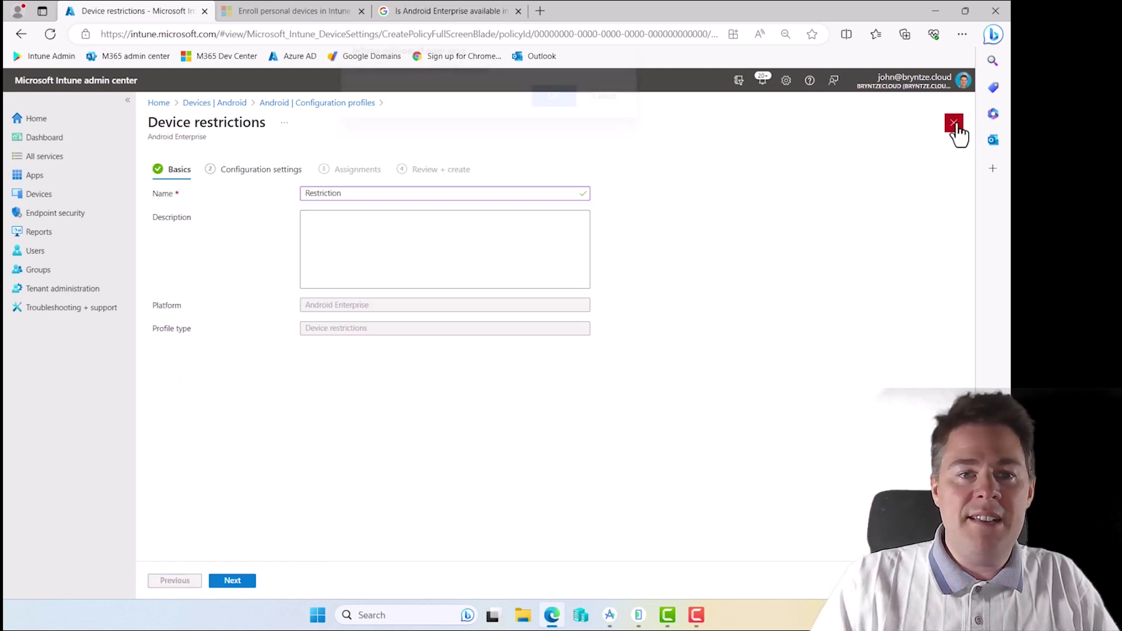
{"action": "left_click", "coordinate": [559, 114]}
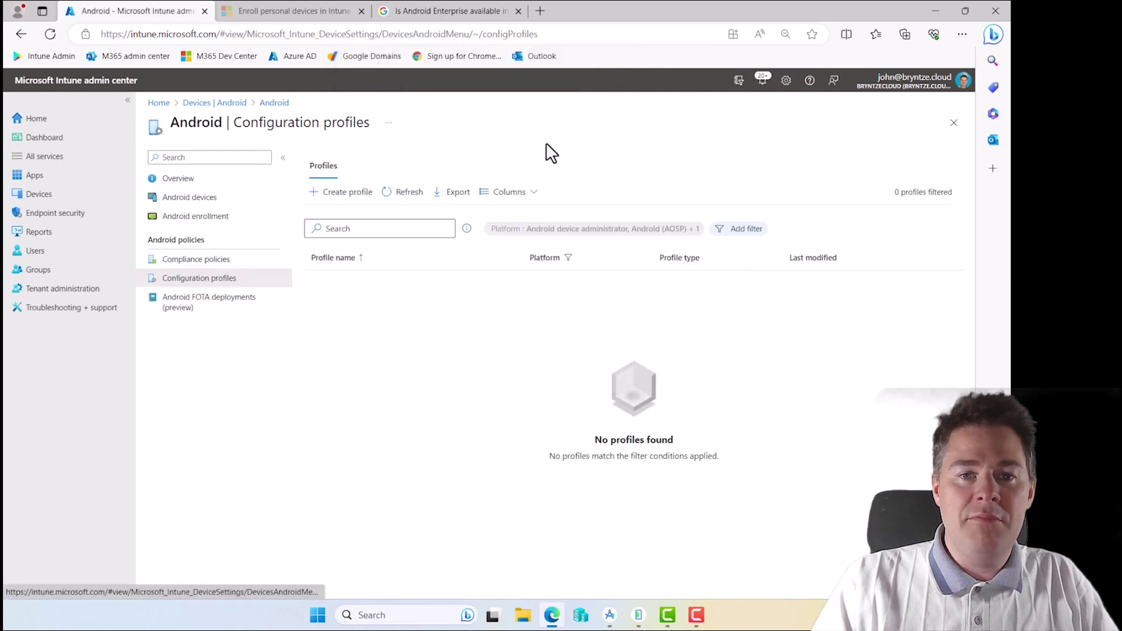
{"action": "left_click", "coordinate": [350, 194]}
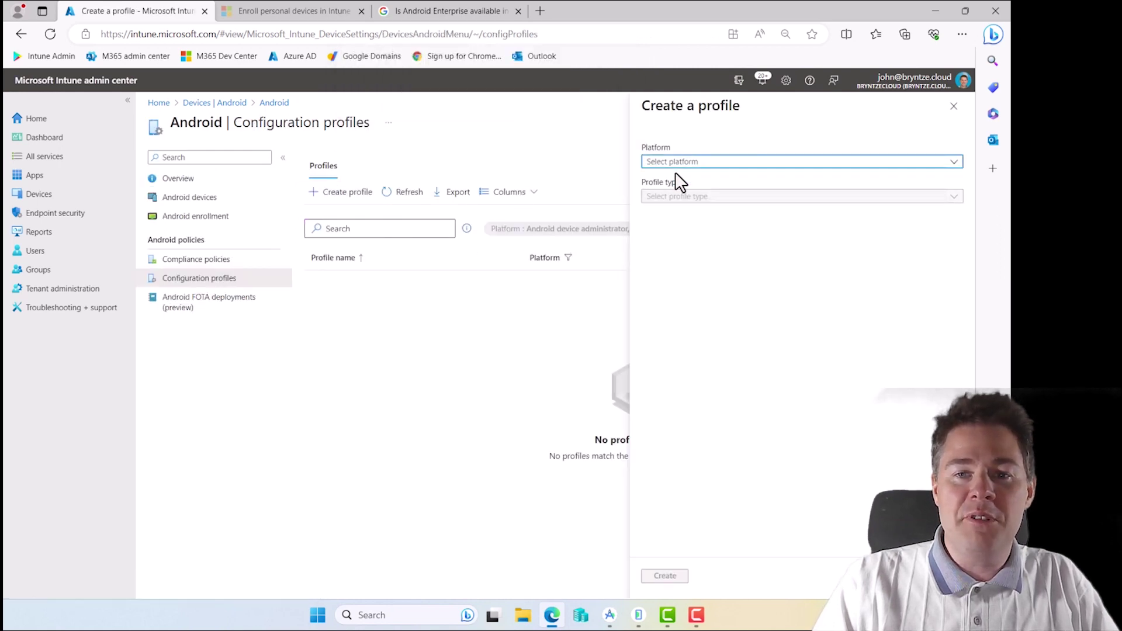
{"action": "left_click", "coordinate": [673, 163]}
{"action": "left_click", "coordinate": [669, 216]}
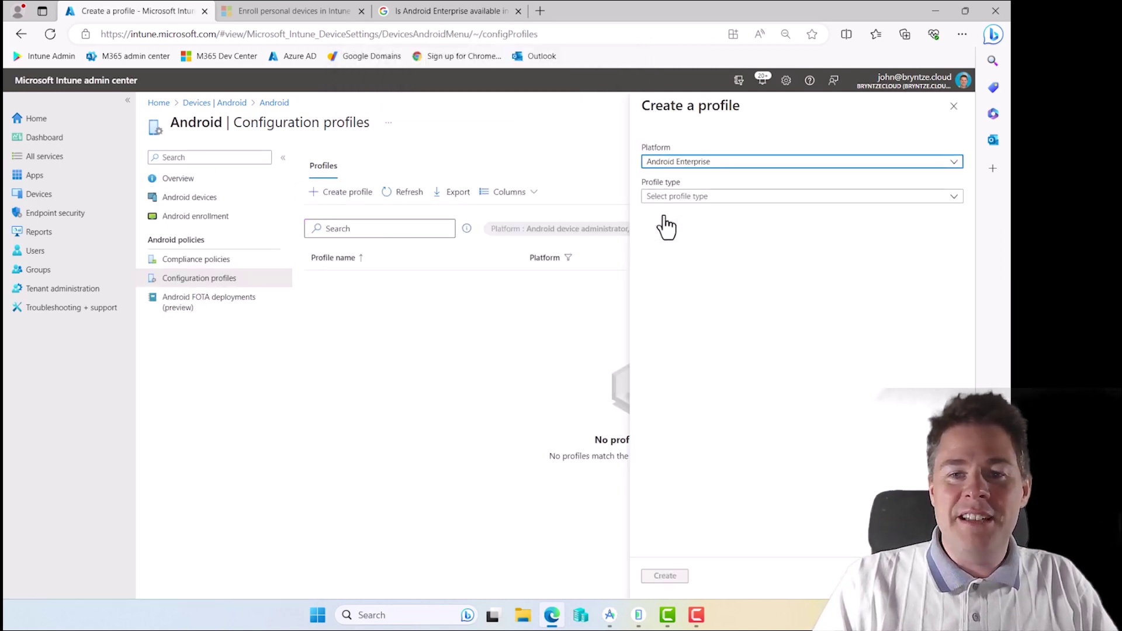
{"action": "left_click", "coordinate": [682, 197]}
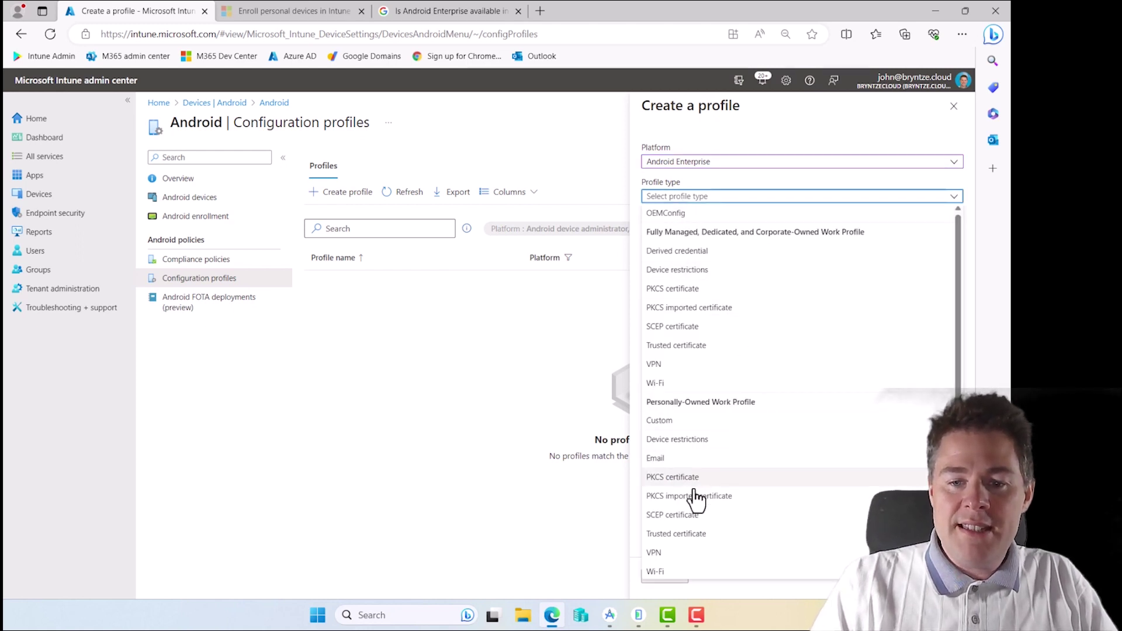
{"action": "left_click", "coordinate": [666, 465]}
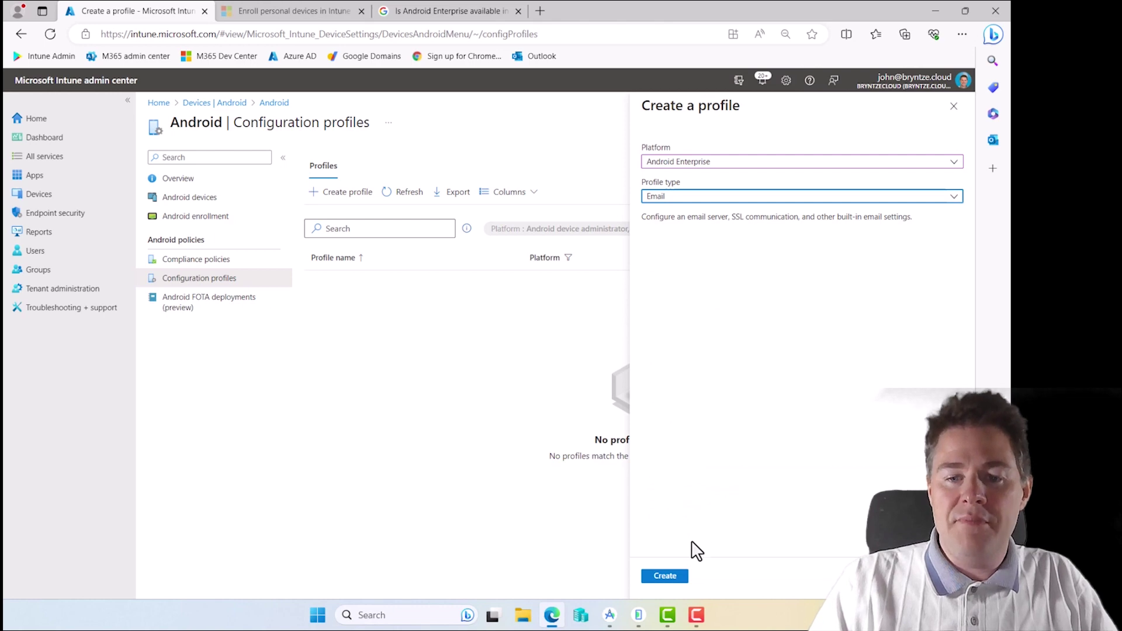
{"action": "left_click", "coordinate": [665, 576]}
Enter 'Setup JBN Gmail' as the profile name, fixing the keyboard layout along the way
{"action": "left_click", "coordinate": [318, 194]}
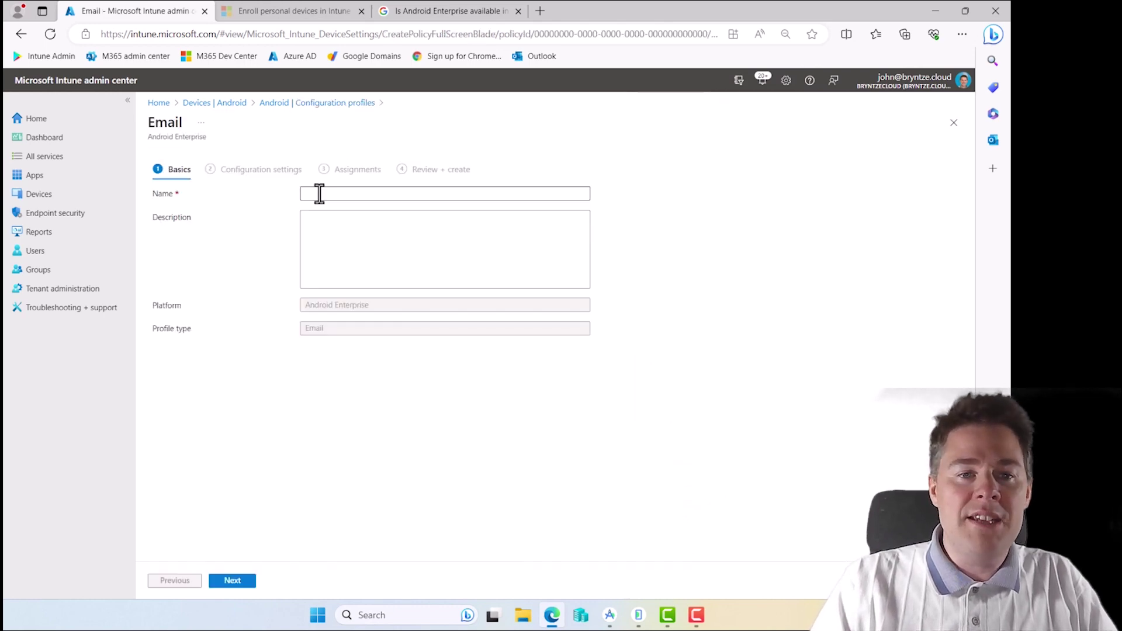
{"action": "type", "text": "S"}
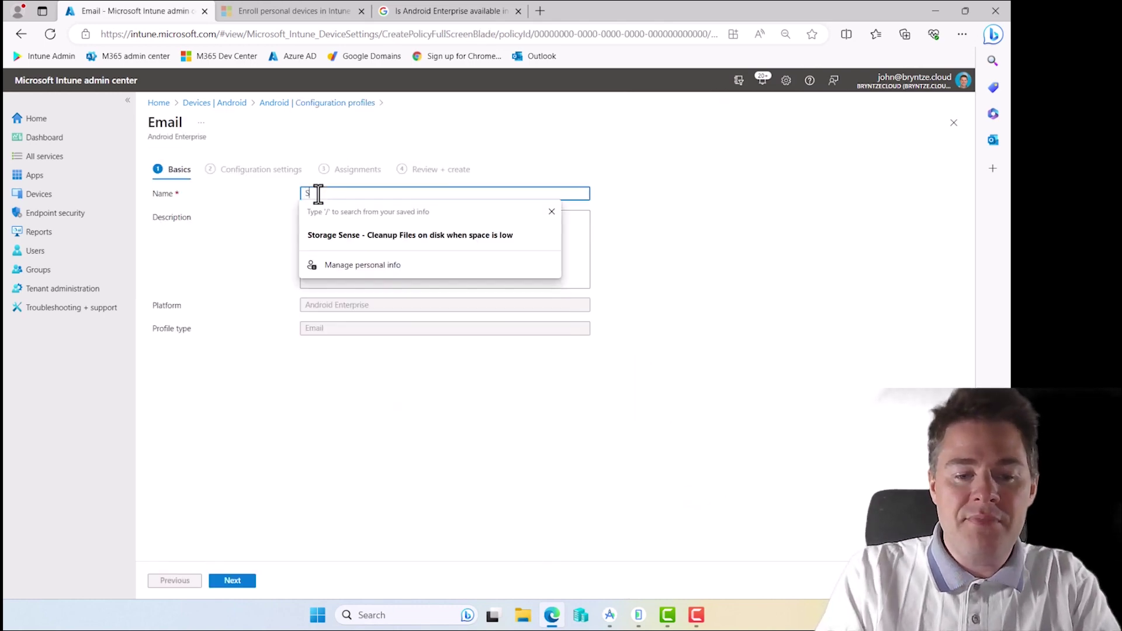
{"action": "type", "text": "etup JBN Gmail"}
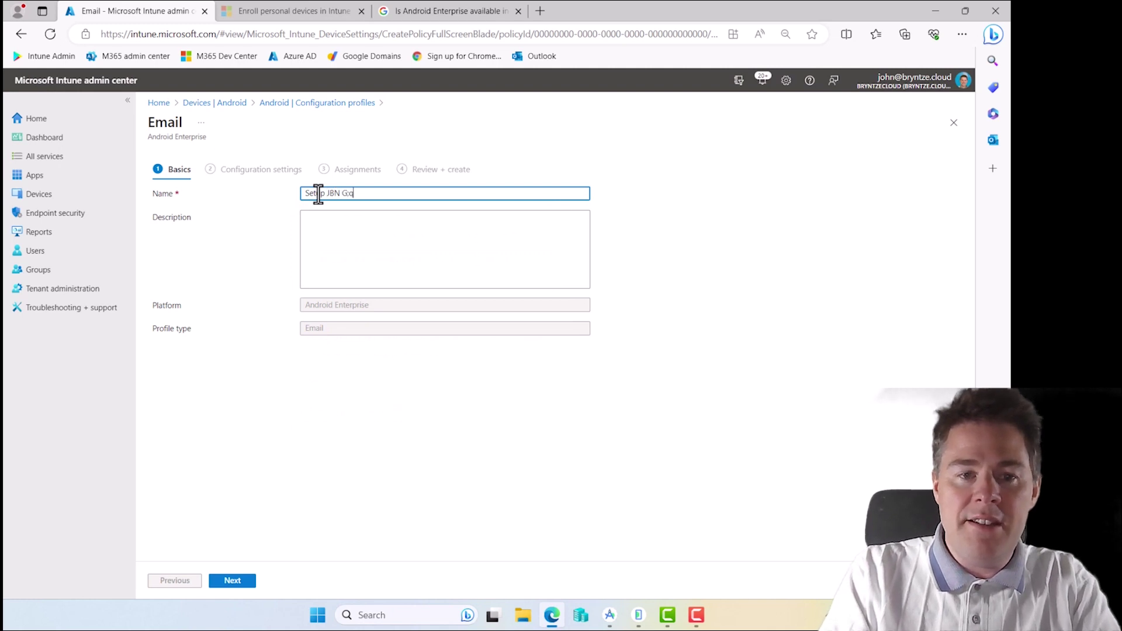
{"action": "key", "text": "BackSpace"}
{"action": "key", "text": "BackSpace"}
{"action": "key", "text": "BackSpace"}
{"action": "key", "text": "BackSpace"}
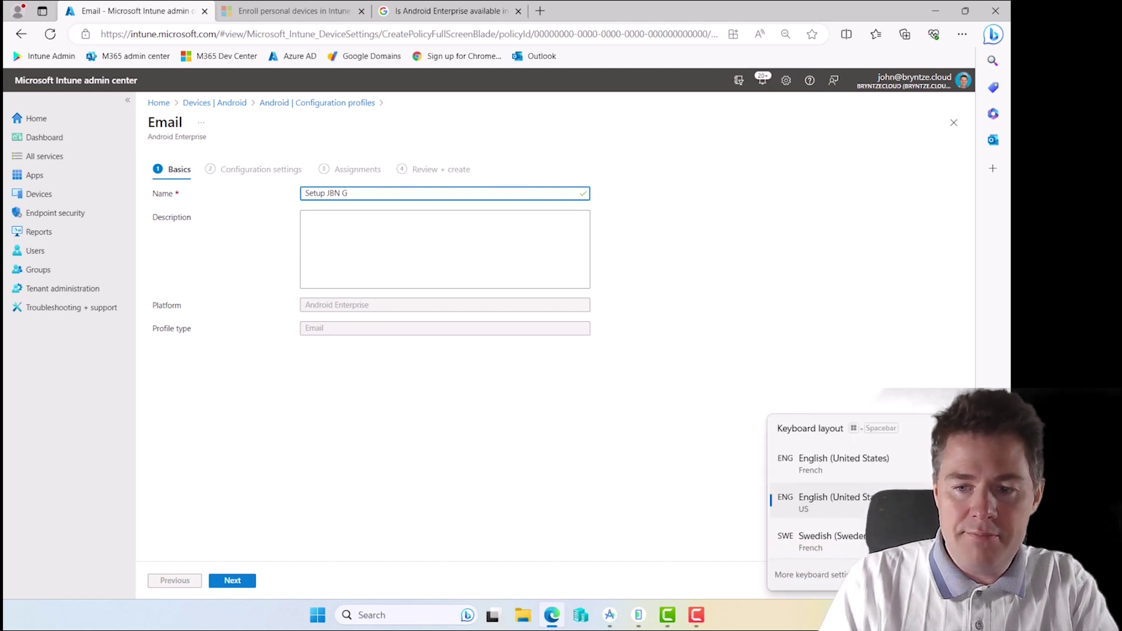
{"action": "key", "text": "super+space"}
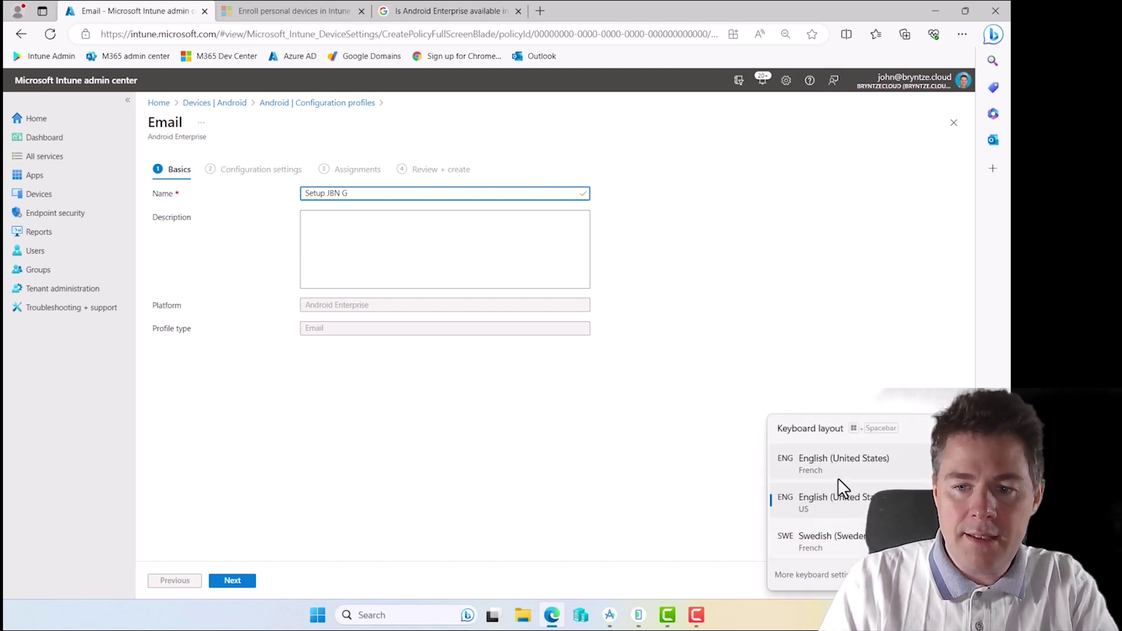
{"action": "left_click", "coordinate": [824, 457]}
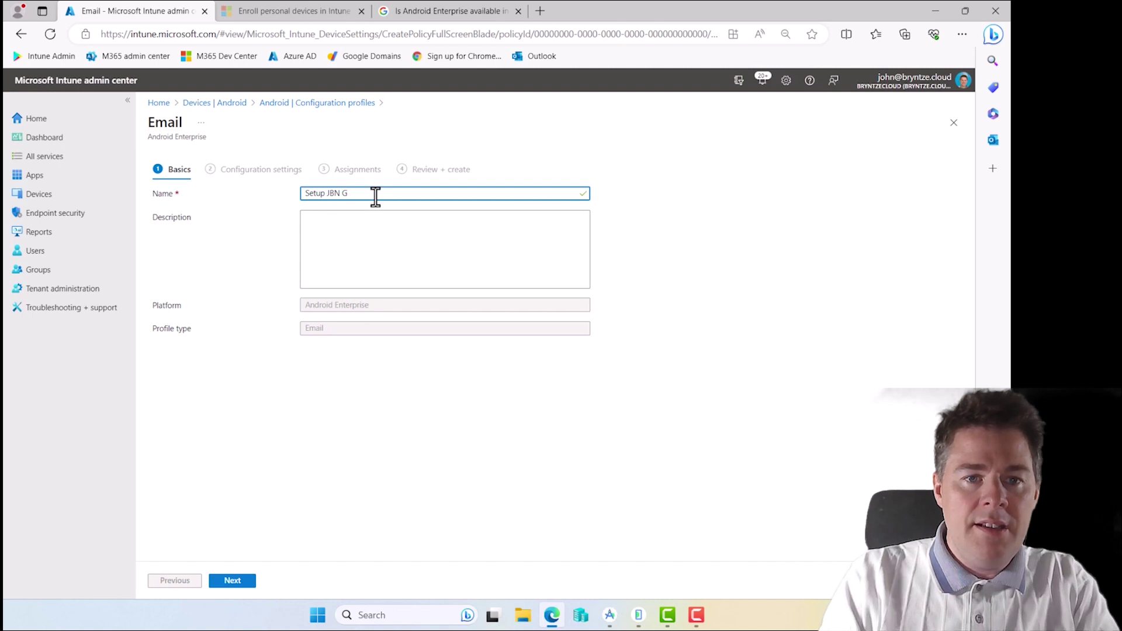
{"action": "type", "text": "m"}
{"action": "key", "text": "Tab"}
{"action": "type", "text": "i"}
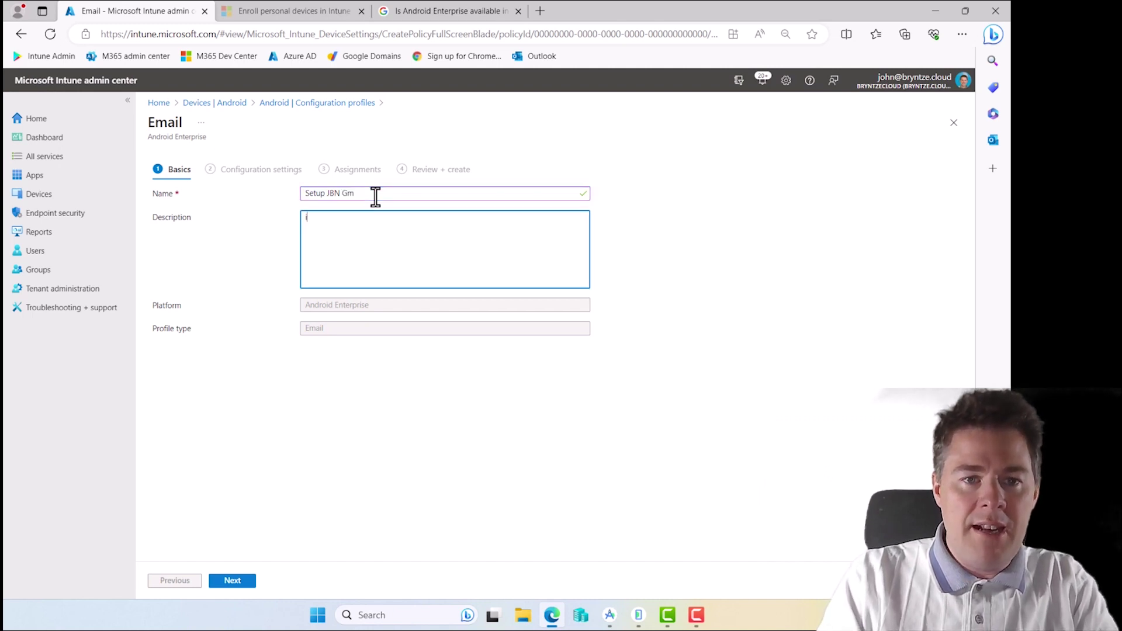
{"action": "left_click", "coordinate": [376, 197]}
{"action": "type", "text": "ail"}
Add the description 'Email account setup' and continue to configuration settings
{"action": "key", "text": "Tab"}
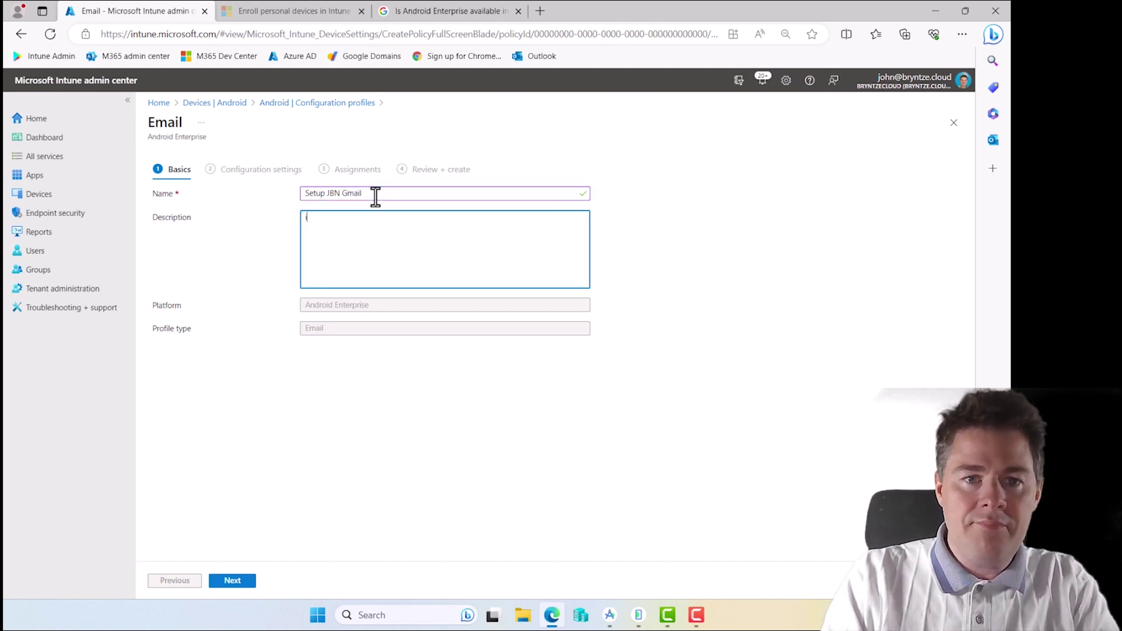
{"action": "key", "text": "BackSpace"}
{"action": "type", "text": "Emai"}
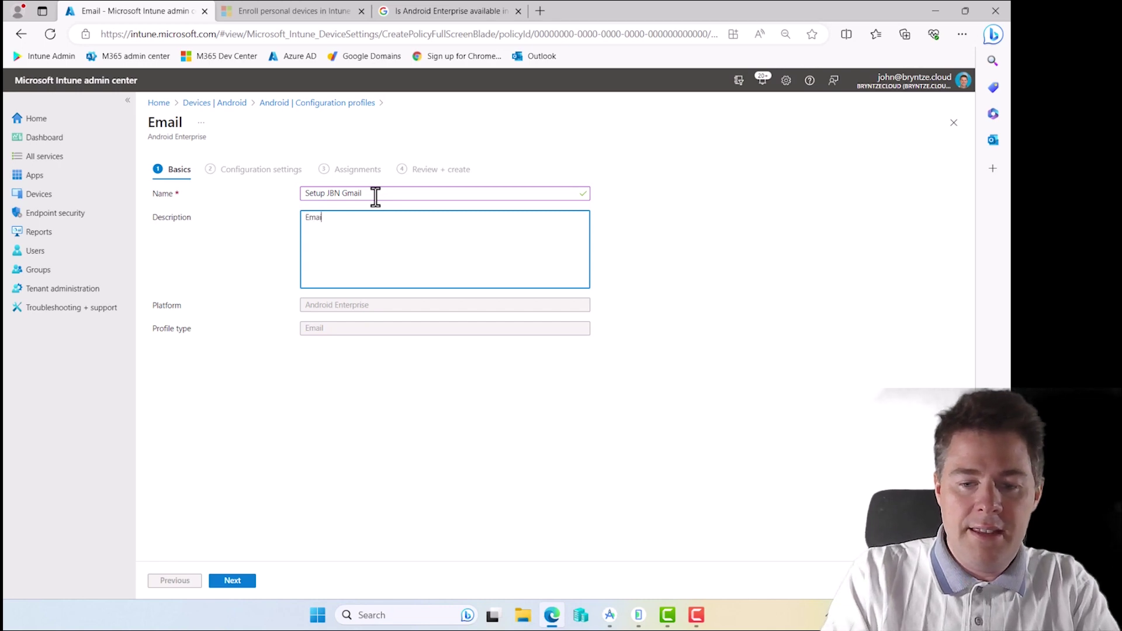
{"action": "type", "text": "l account setup"}
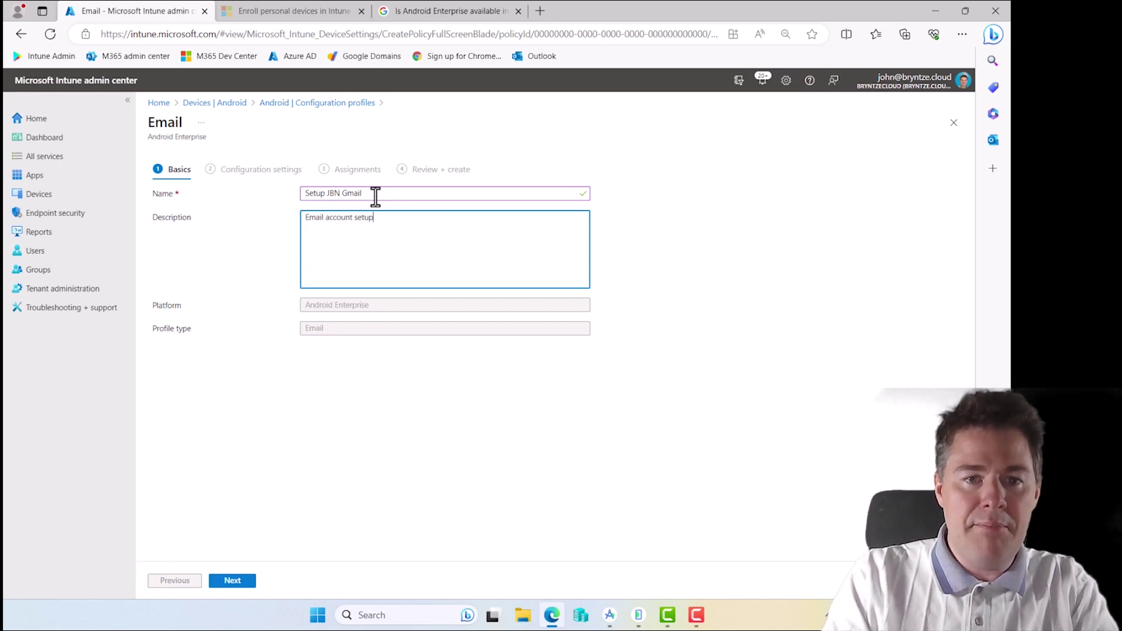
{"action": "left_click", "coordinate": [231, 581]}
Choose Gmail, server outlook.office365.com, and User principal name as the username attribute
{"action": "left_click", "coordinate": [333, 195]}
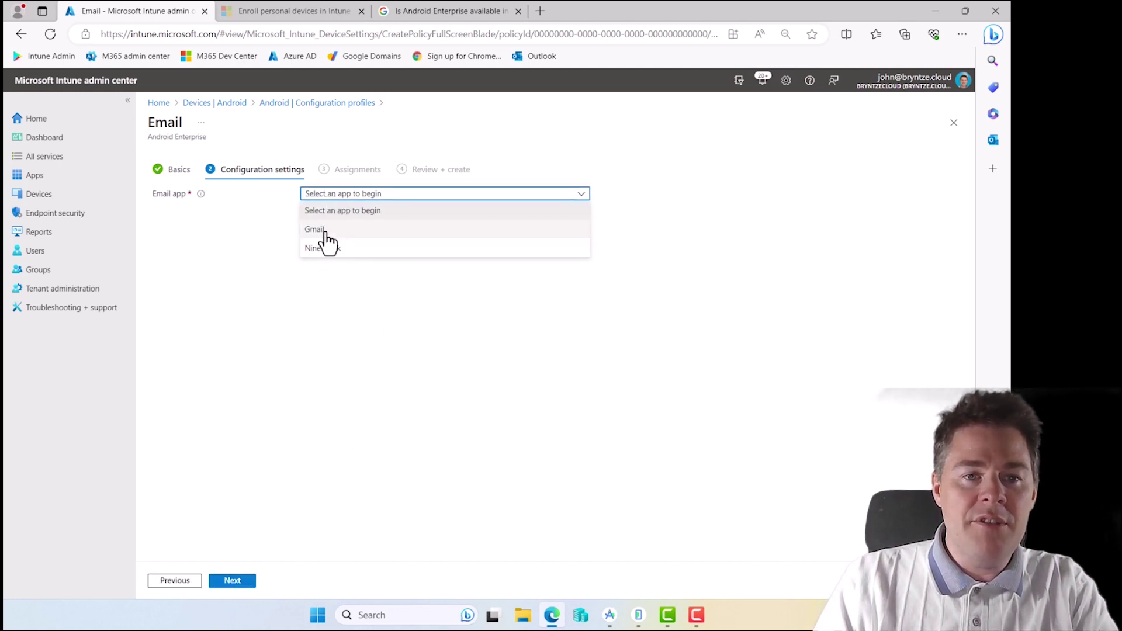
{"action": "left_click", "coordinate": [321, 230]}
{"action": "left_click", "coordinate": [350, 227]}
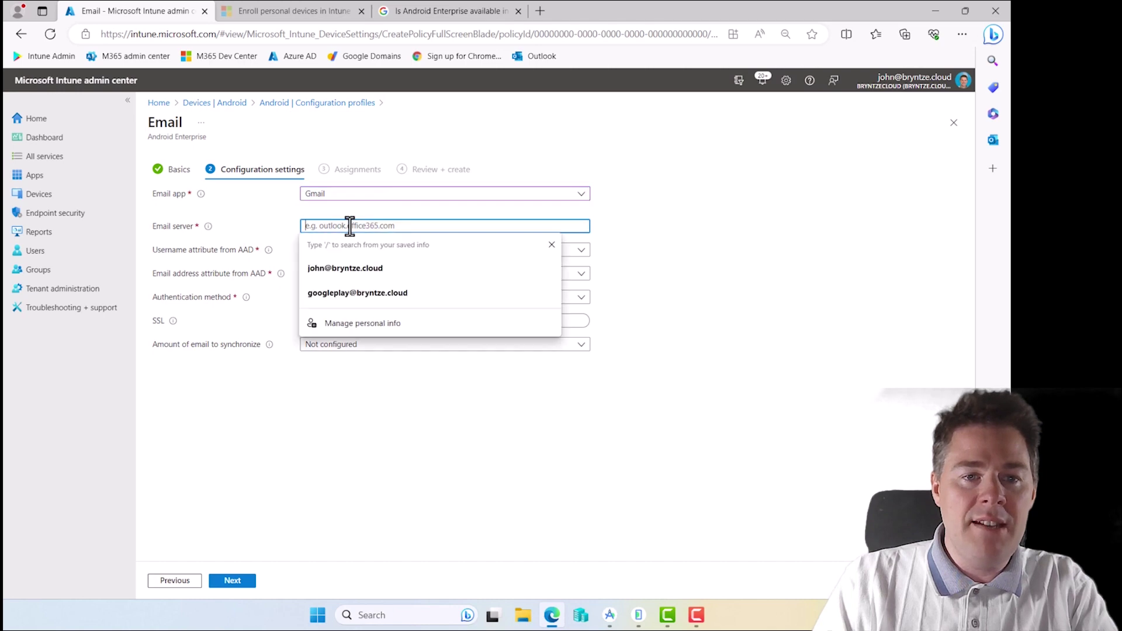
{"action": "type", "text": "outlook.office365.com"}
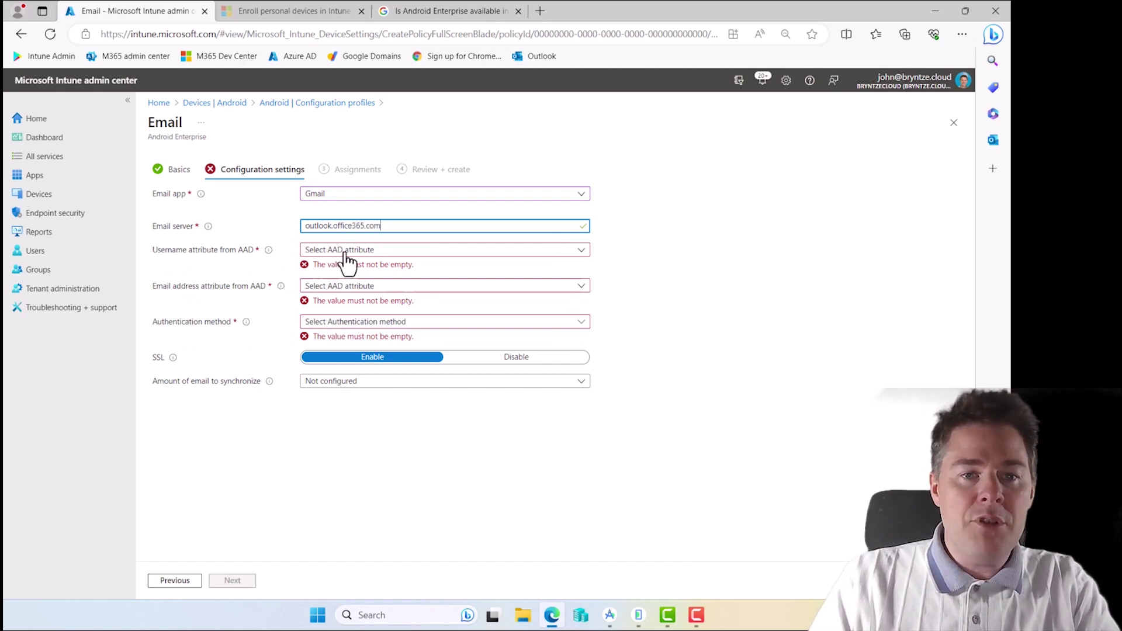
{"action": "left_click", "coordinate": [346, 252]}
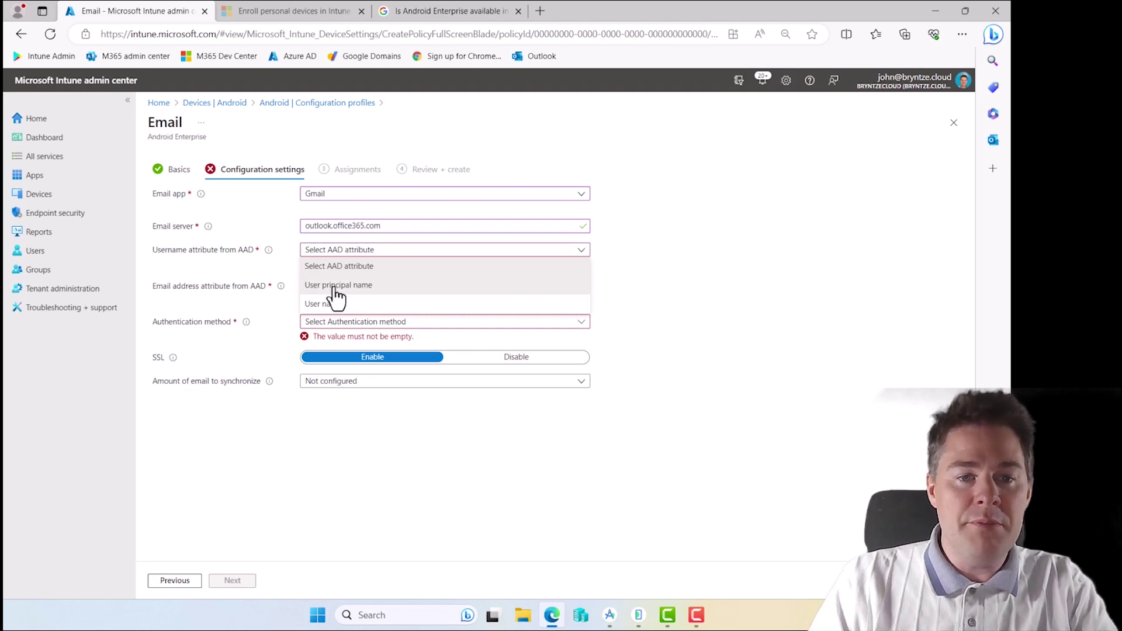
{"action": "left_click", "coordinate": [336, 285]}
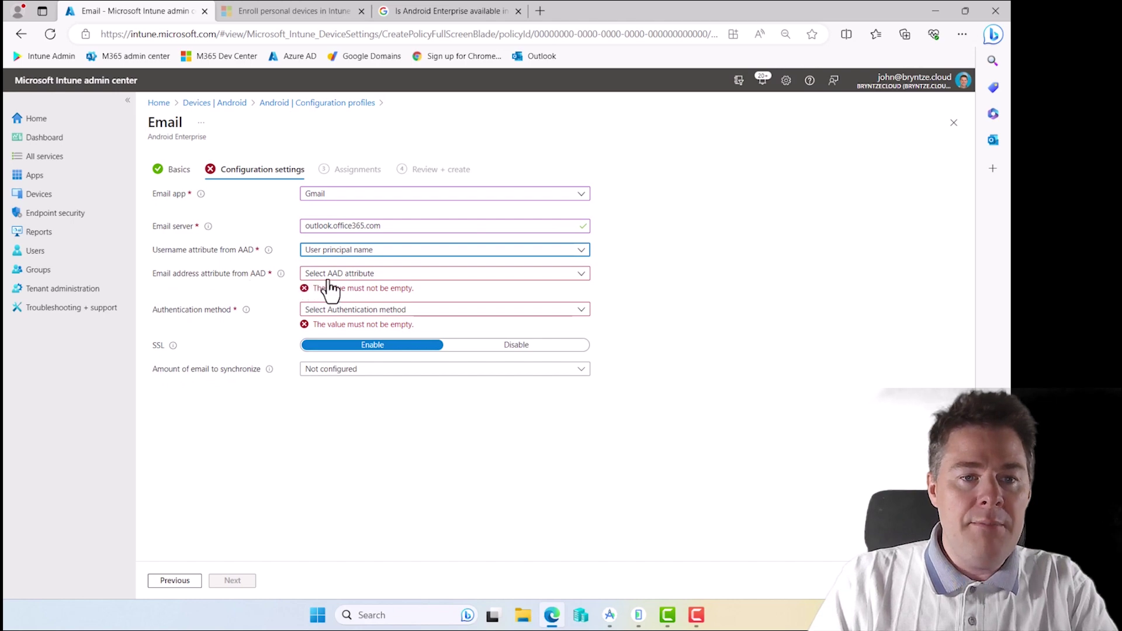
Set email address attribute to User principal name, Username and password authentication, One month sync
{"action": "left_click", "coordinate": [338, 275]}
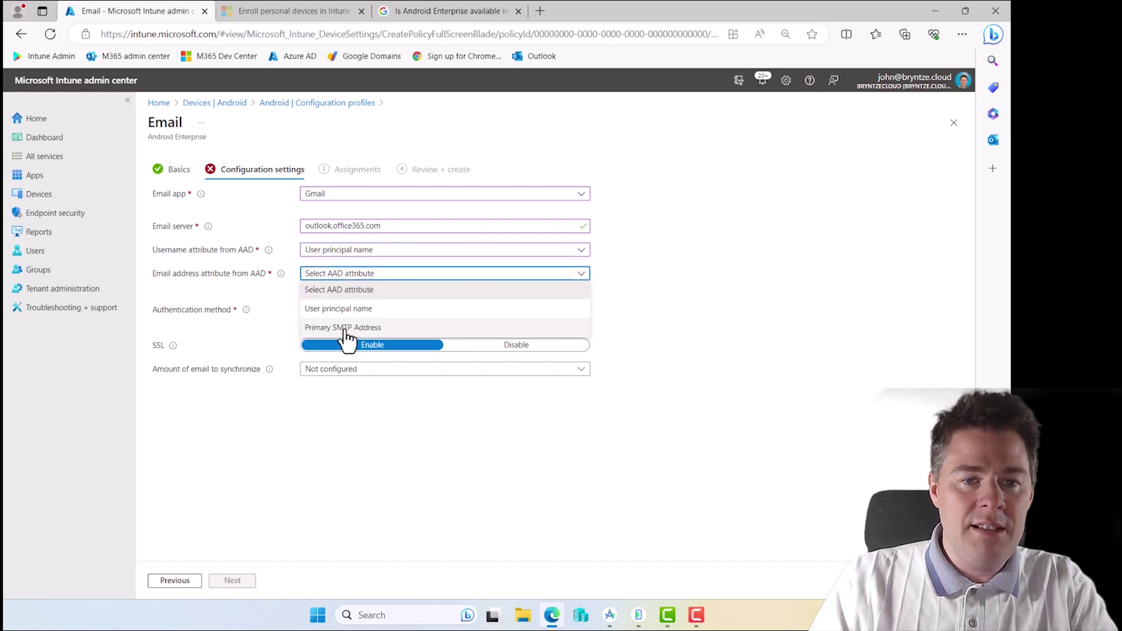
{"action": "left_click", "coordinate": [327, 309]}
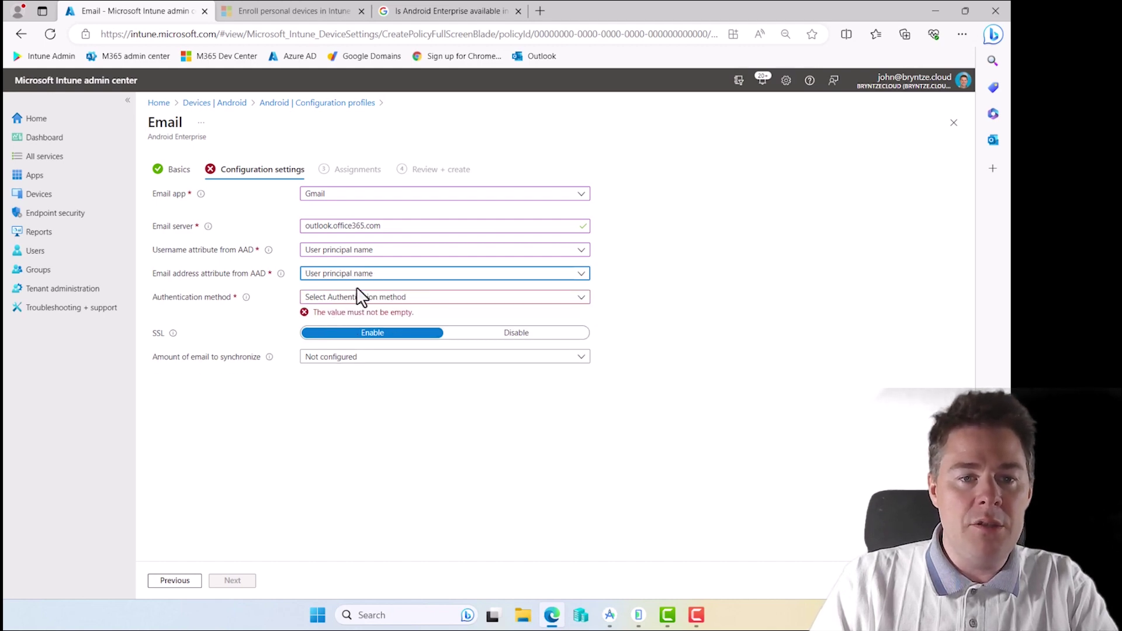
{"action": "left_click", "coordinate": [342, 298]}
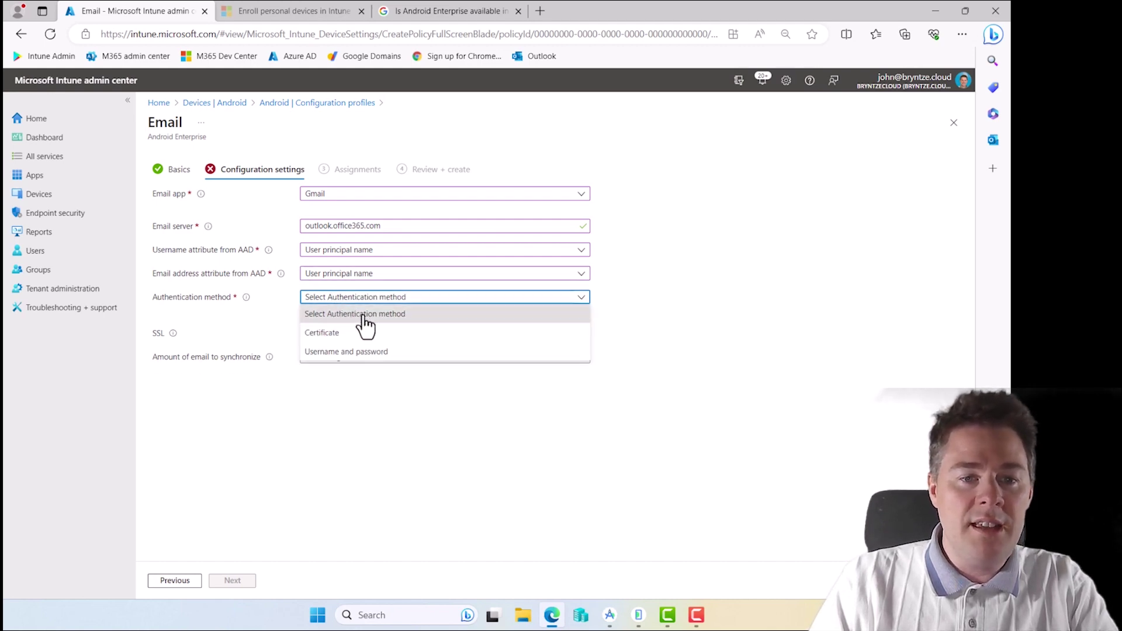
{"action": "left_click", "coordinate": [336, 353]}
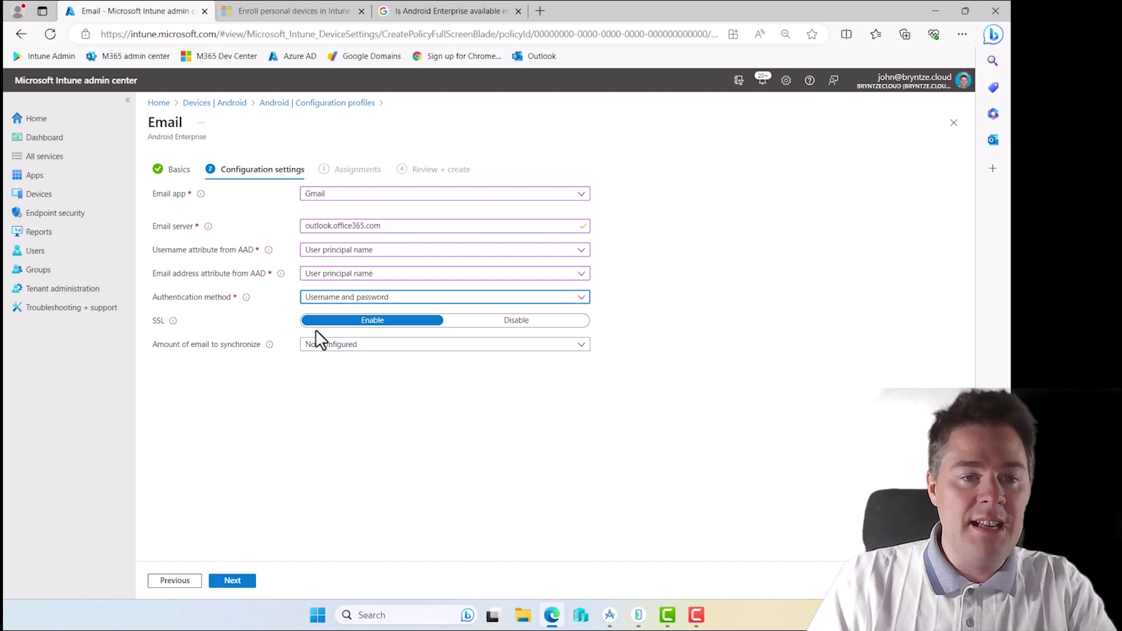
{"action": "left_click", "coordinate": [357, 346]}
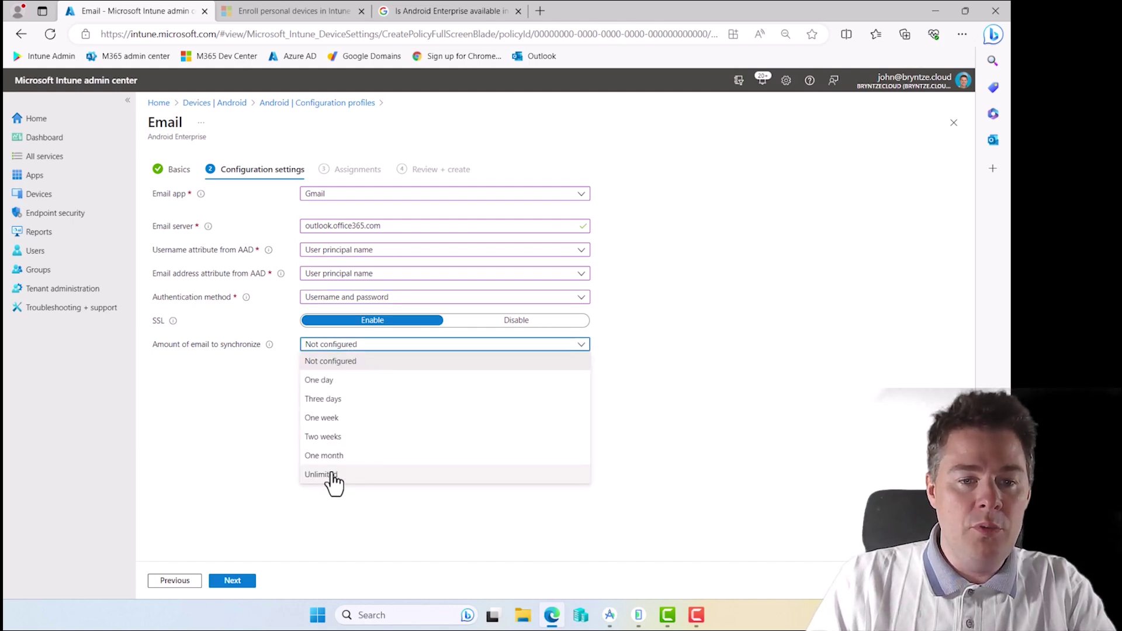
{"action": "left_click", "coordinate": [339, 456]}
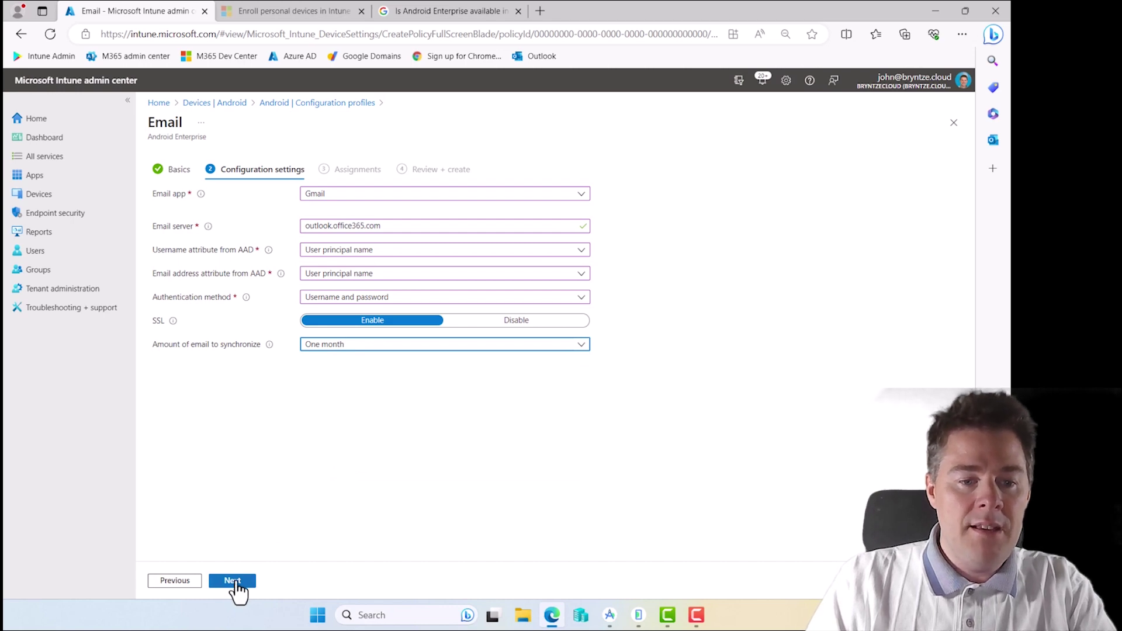
{"action": "left_click", "coordinate": [234, 582]}
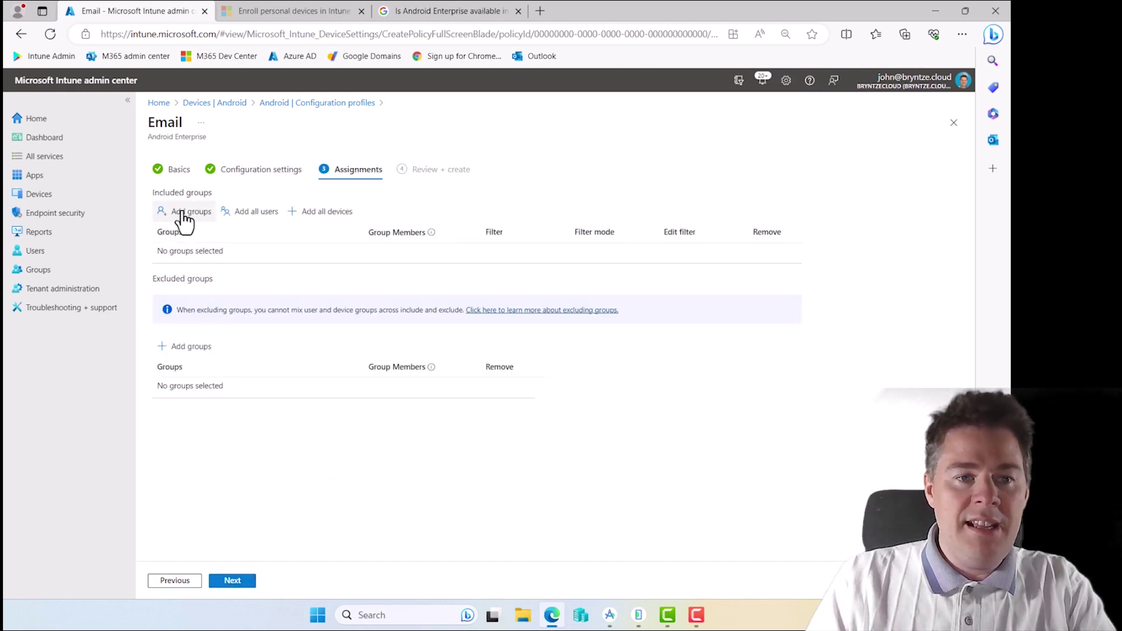
Assign the email profile to the JBN - All Android Devices group
{"action": "left_click", "coordinate": [182, 212]}
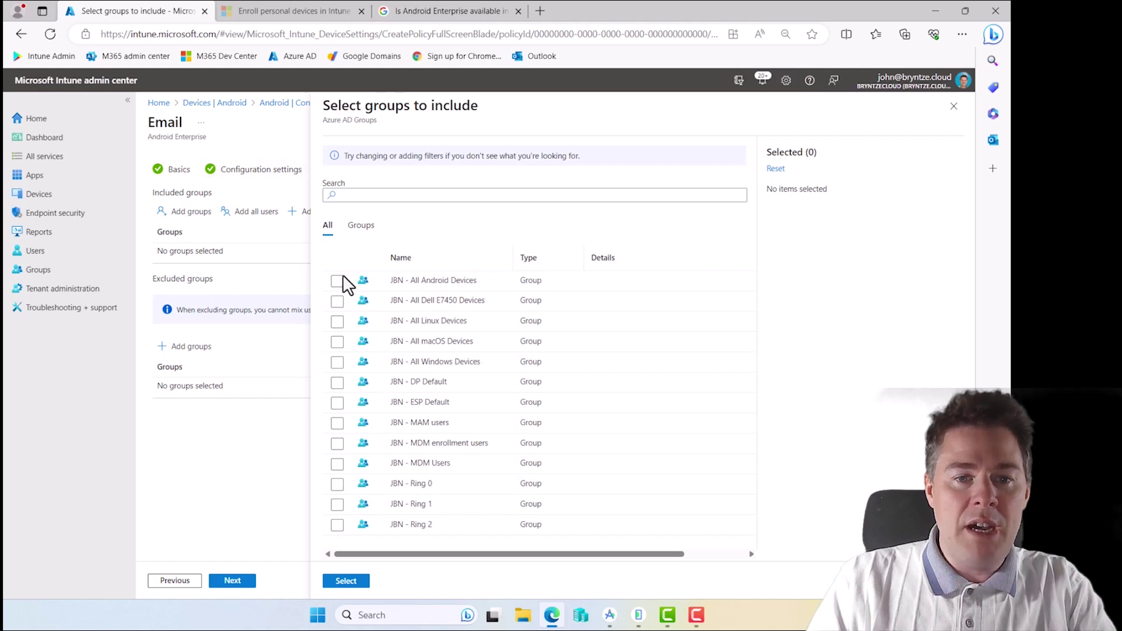
{"action": "left_click", "coordinate": [338, 282]}
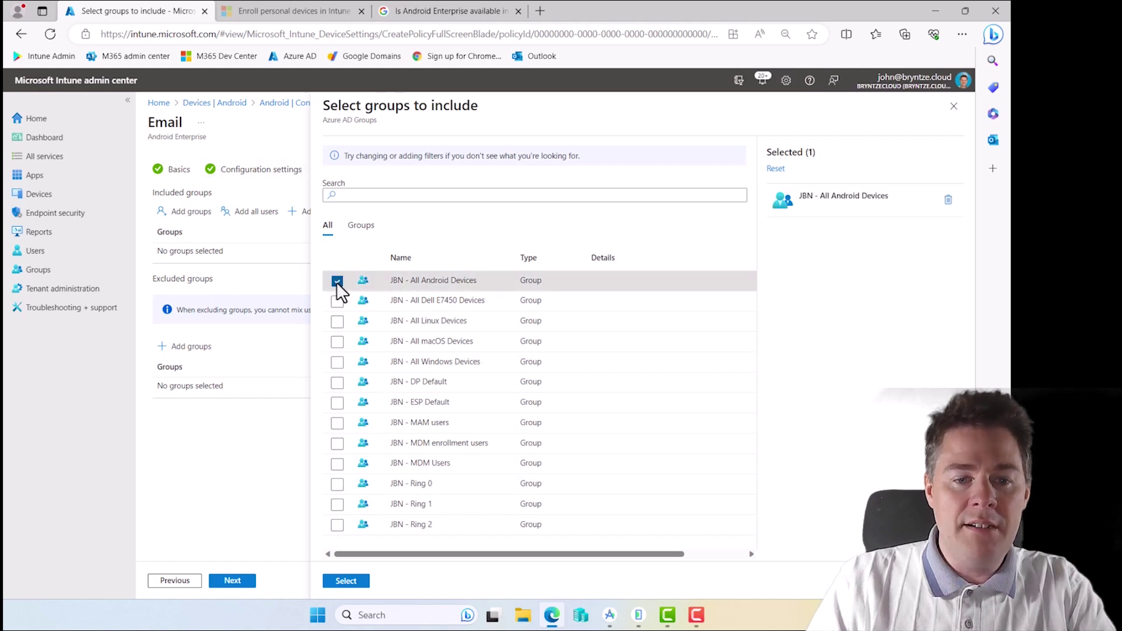
{"action": "left_click", "coordinate": [346, 581]}
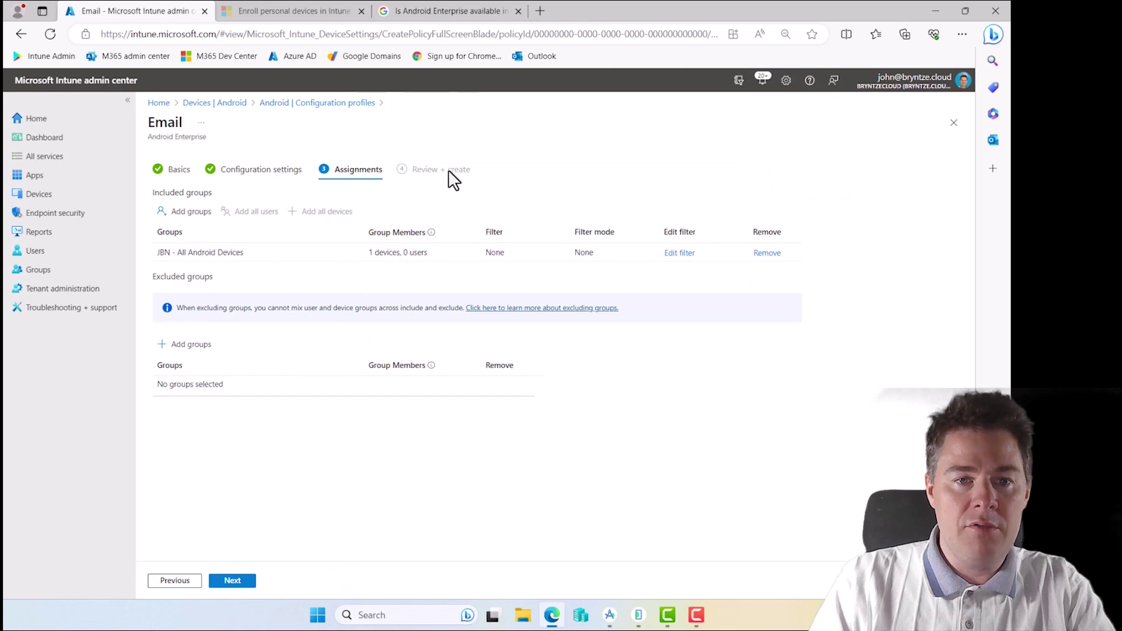
Review the summary and create the Setup JBN Gmail profile
{"action": "left_click", "coordinate": [232, 581]}
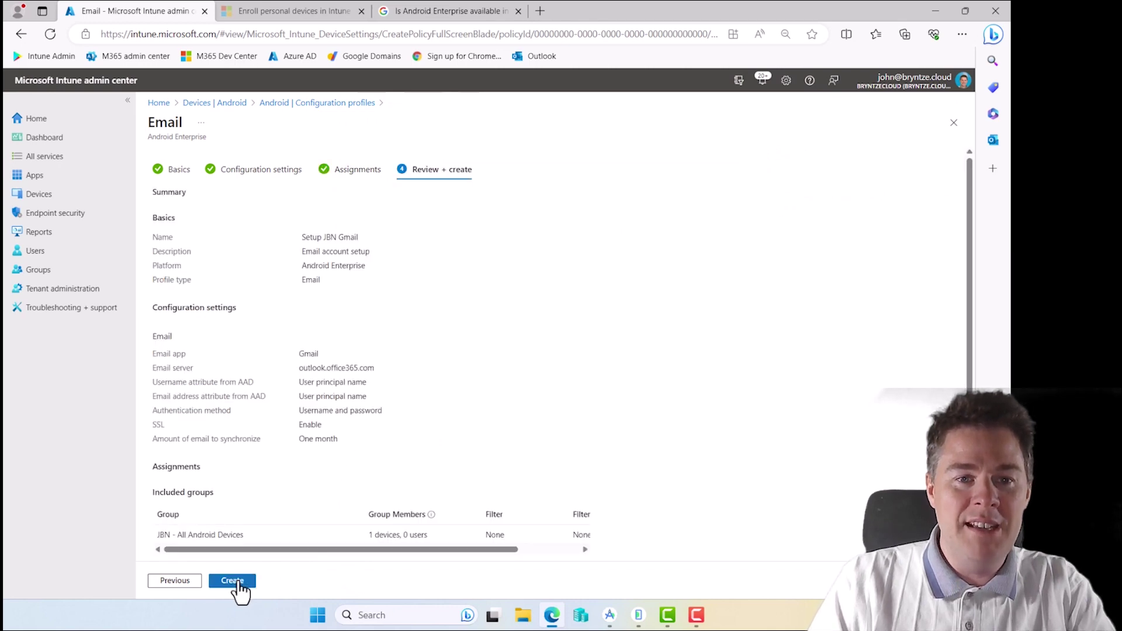
{"action": "scroll", "coordinate": [493, 438], "scroll_direction": "down", "scroll_amount": 2}
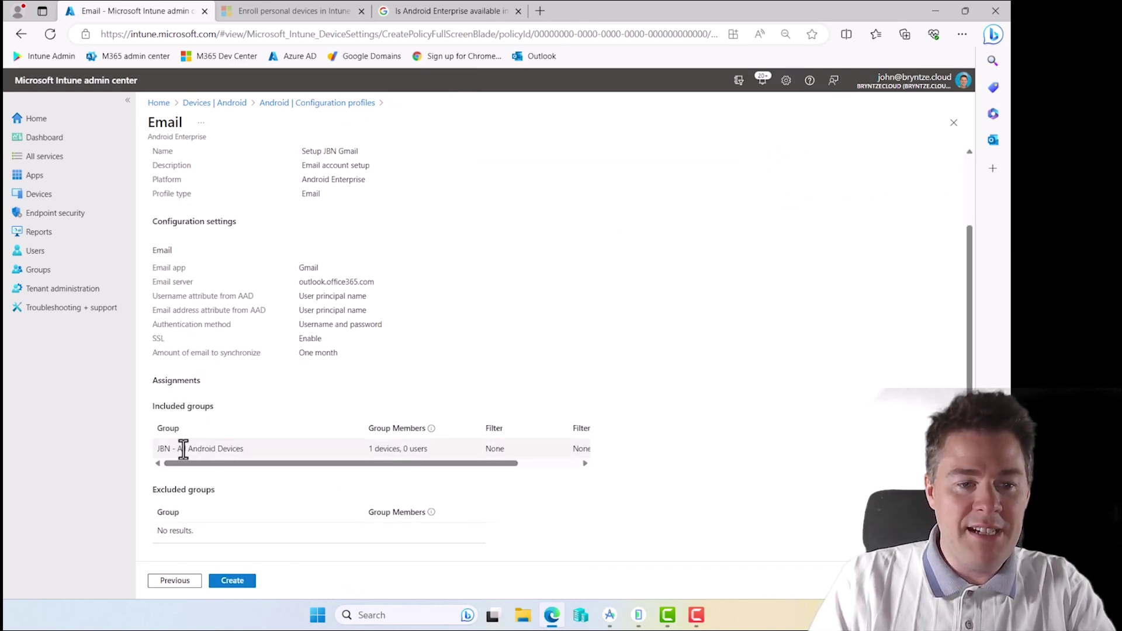
{"action": "left_click_drag", "start_coordinate": [160, 452], "coordinate": [243, 449]}
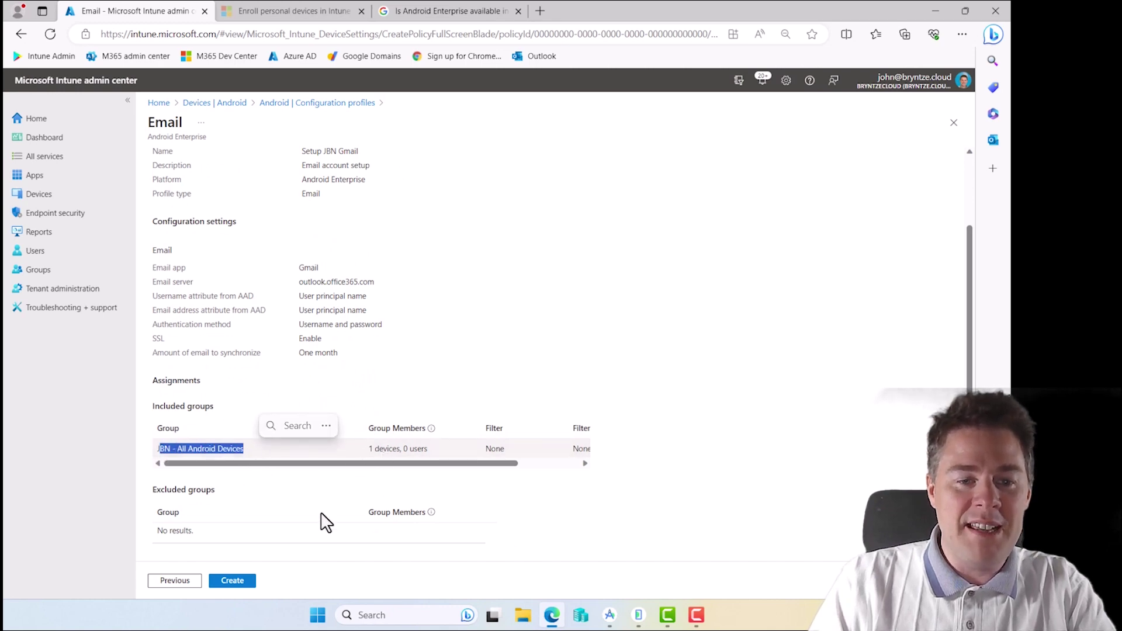
{"action": "left_click", "coordinate": [234, 582]}
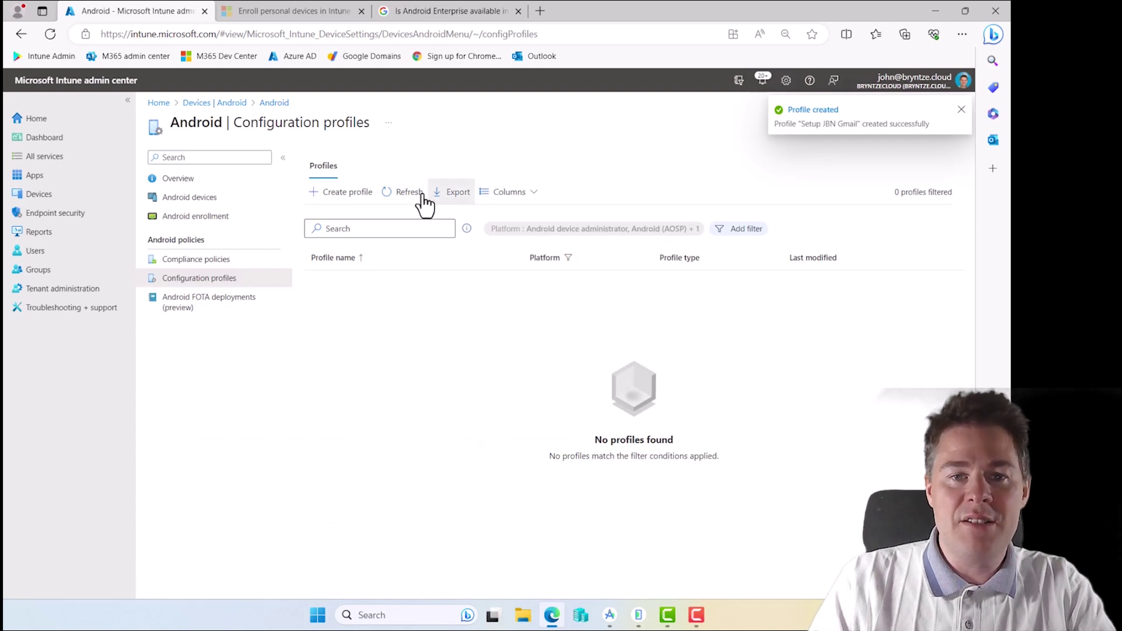
Refresh the profiles list and open Setup JBN Gmail's assignments for editing
{"action": "left_click", "coordinate": [408, 199]}
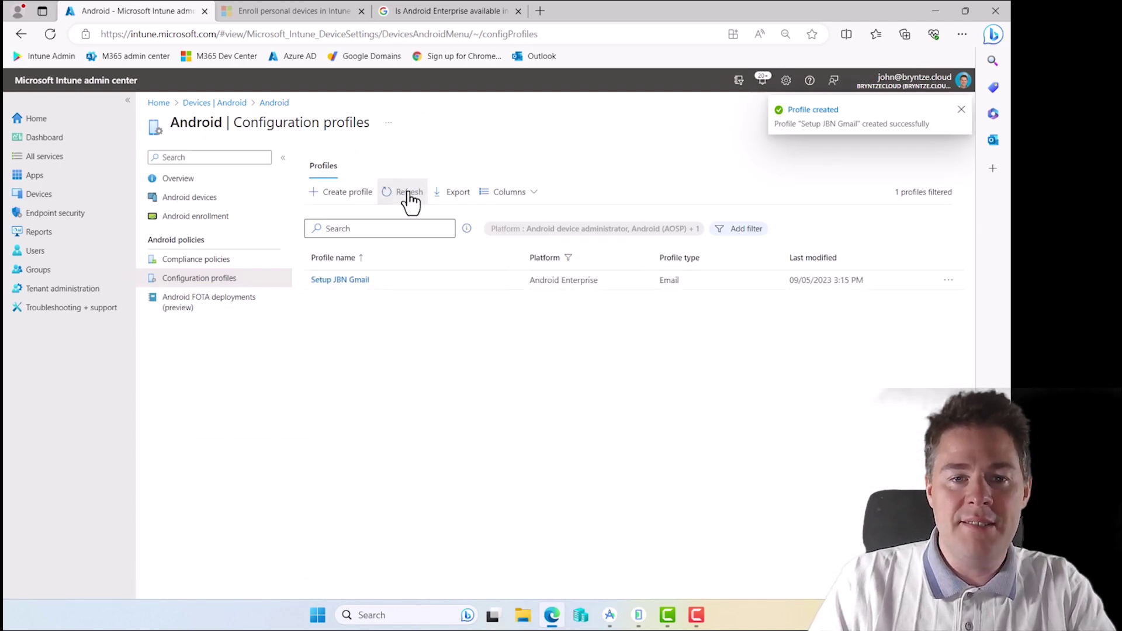
{"action": "left_click", "coordinate": [326, 293]}
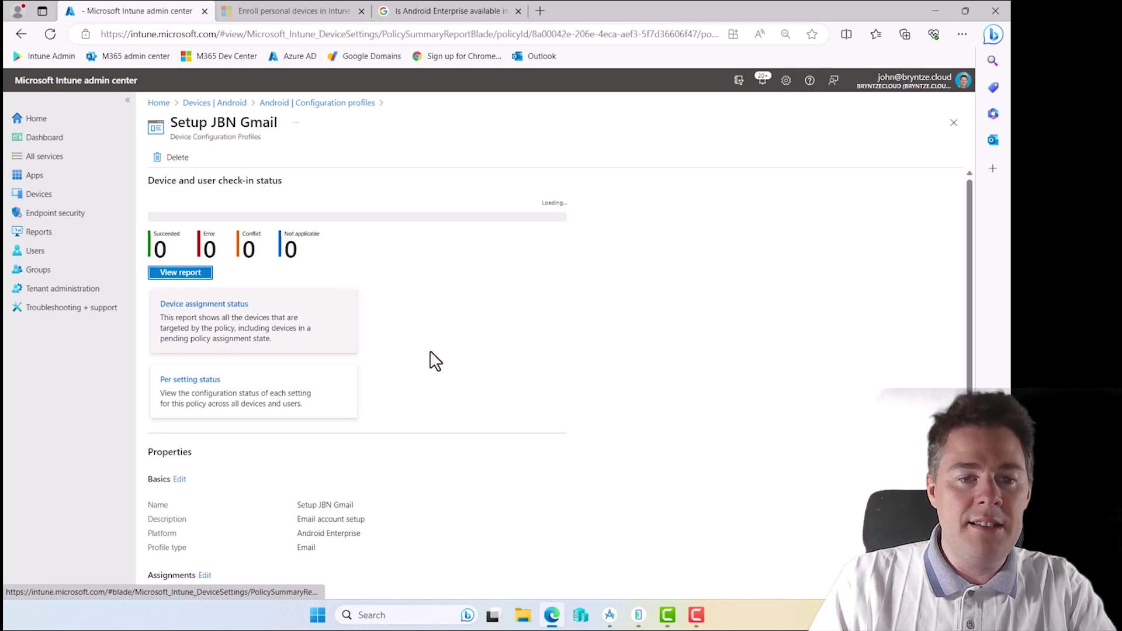
{"action": "scroll", "coordinate": [473, 432], "scroll_direction": "down", "scroll_amount": 4}
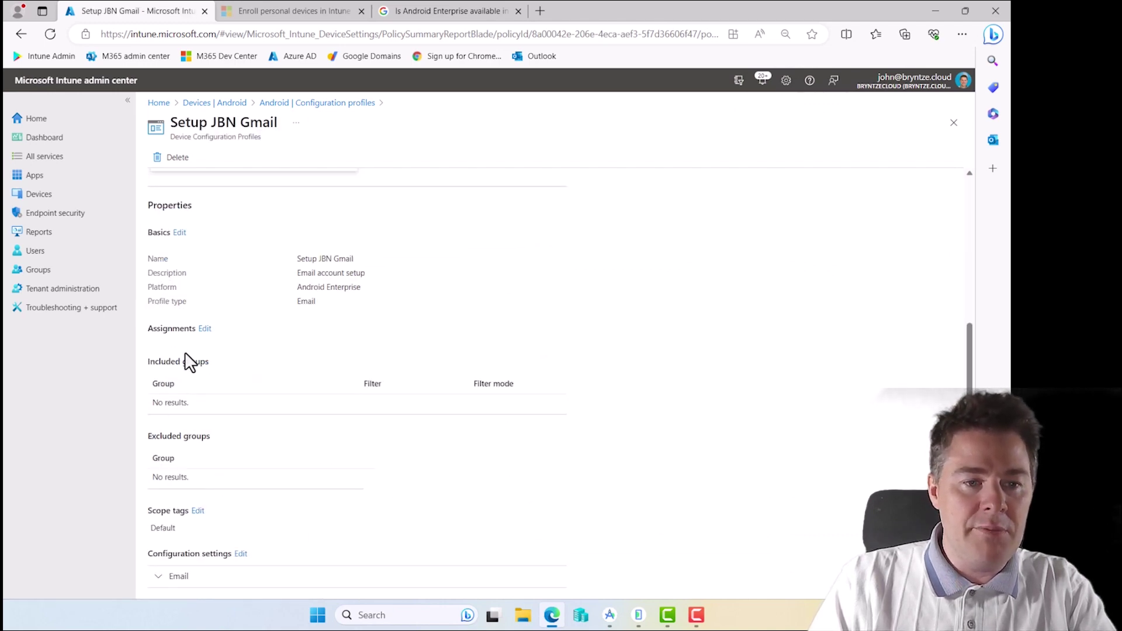
{"action": "left_click", "coordinate": [205, 329]}
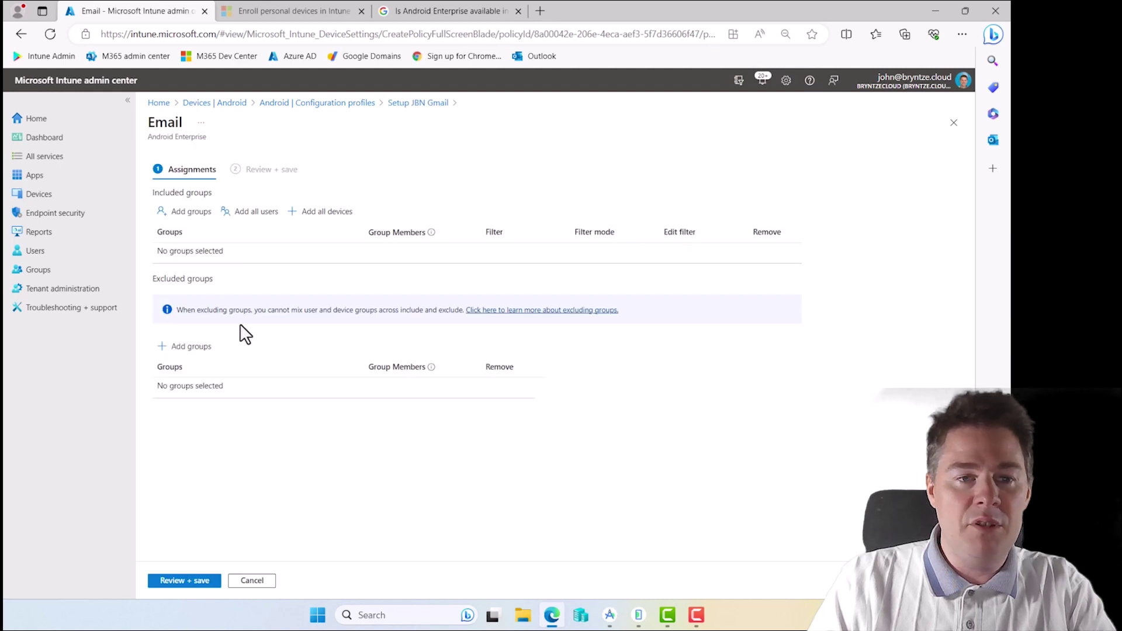
Include the JBN - All Android Devices group, save the assignments, and return to the profiles list
{"action": "left_click", "coordinate": [191, 214]}
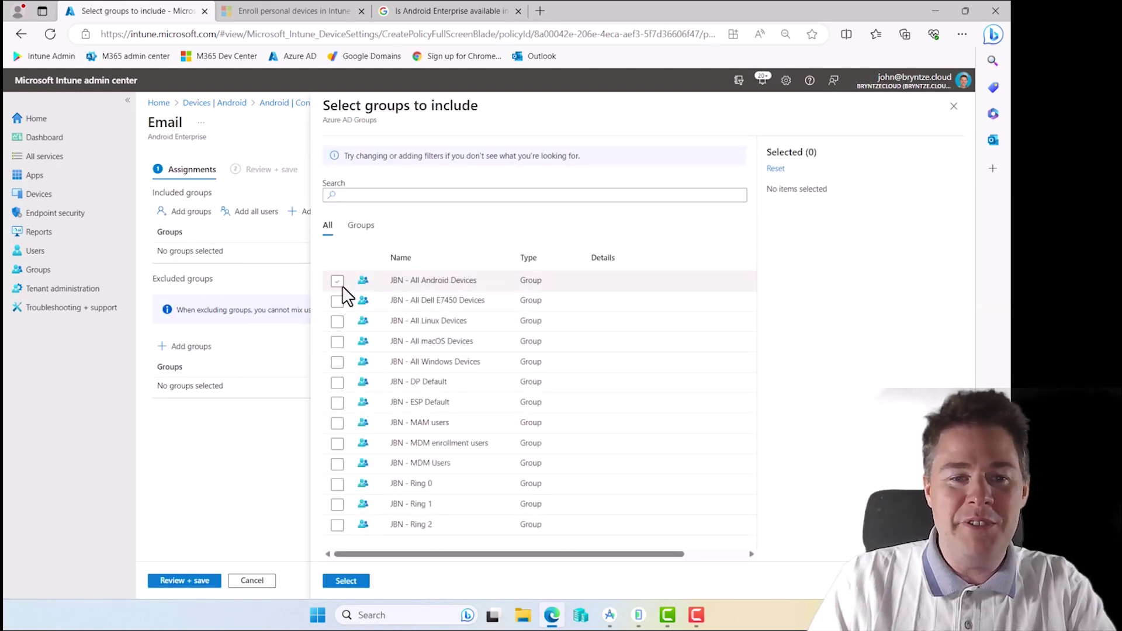
{"action": "left_click", "coordinate": [337, 282]}
{"action": "left_click", "coordinate": [346, 581]}
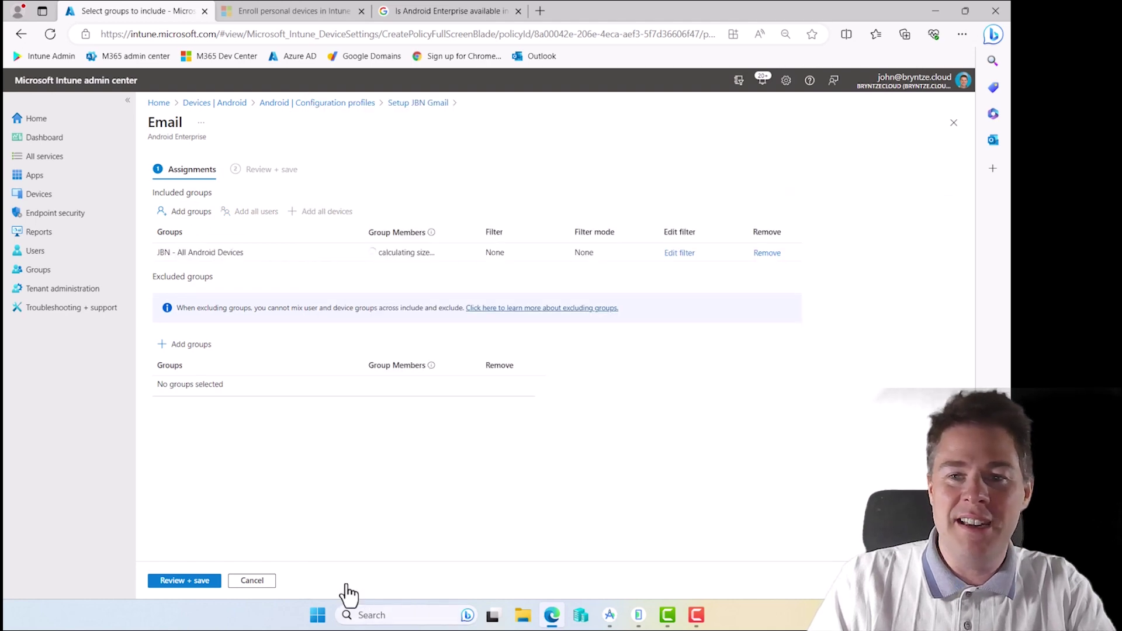
{"action": "left_click", "coordinate": [182, 582]}
{"action": "left_click", "coordinate": [171, 581]}
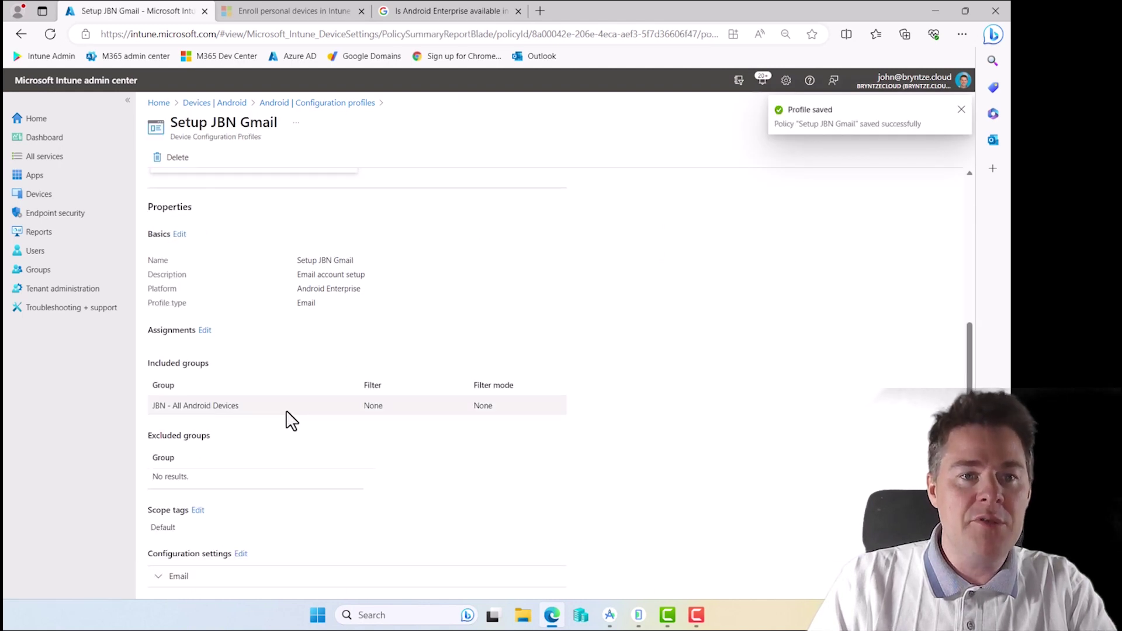
{"action": "left_click", "coordinate": [303, 105]}
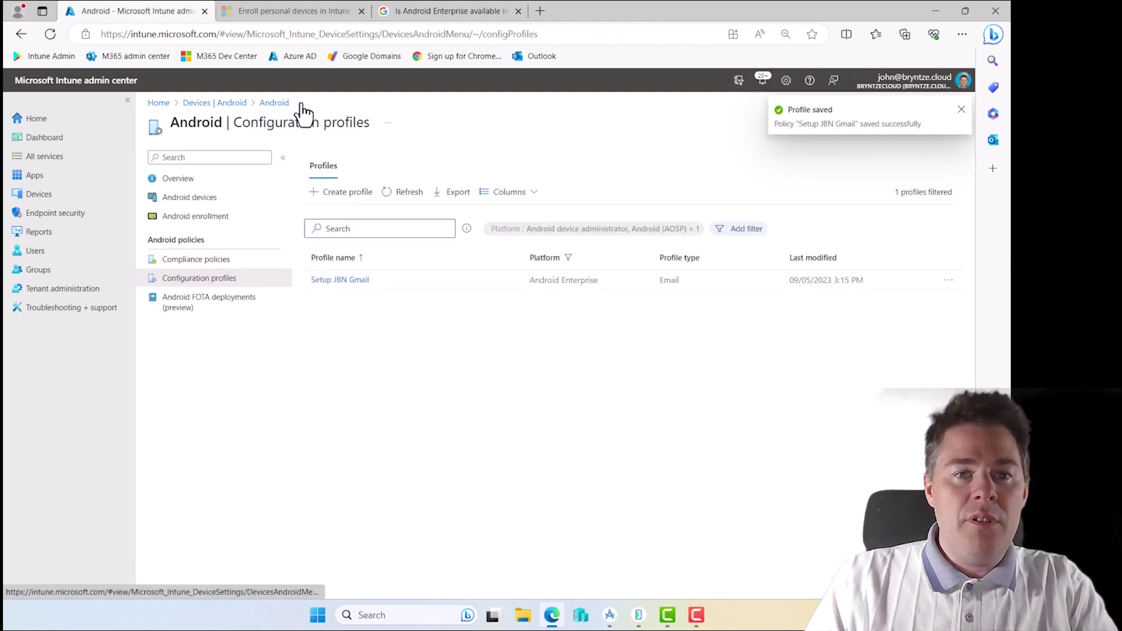
Create a new Android Enterprise Wi-Fi configuration profile
{"action": "left_click", "coordinate": [354, 199]}
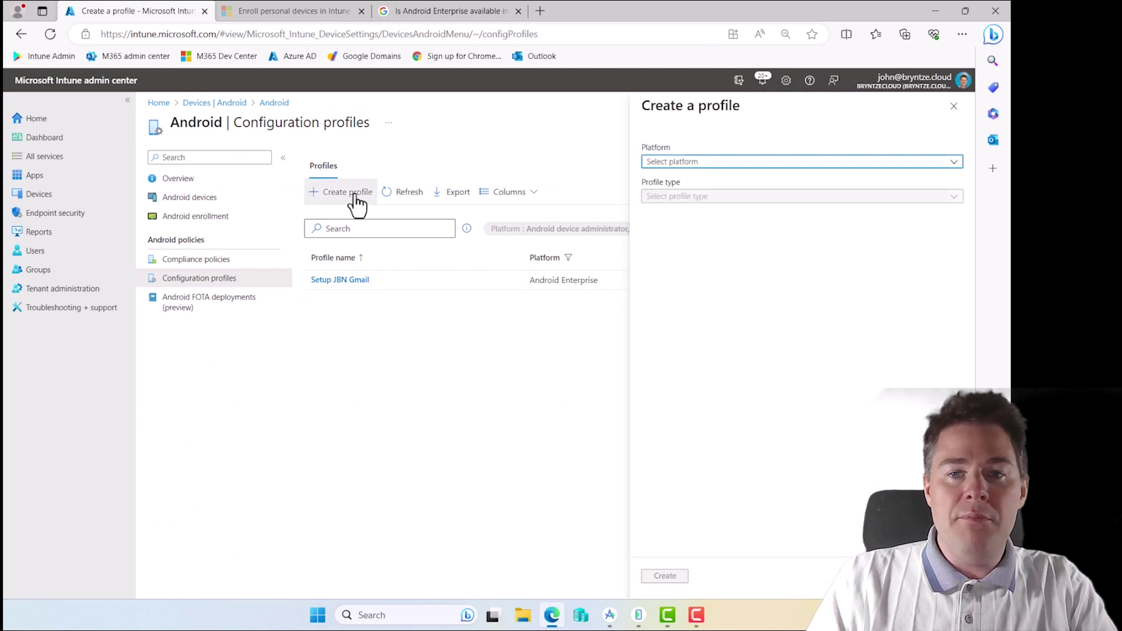
{"action": "left_click", "coordinate": [706, 165]}
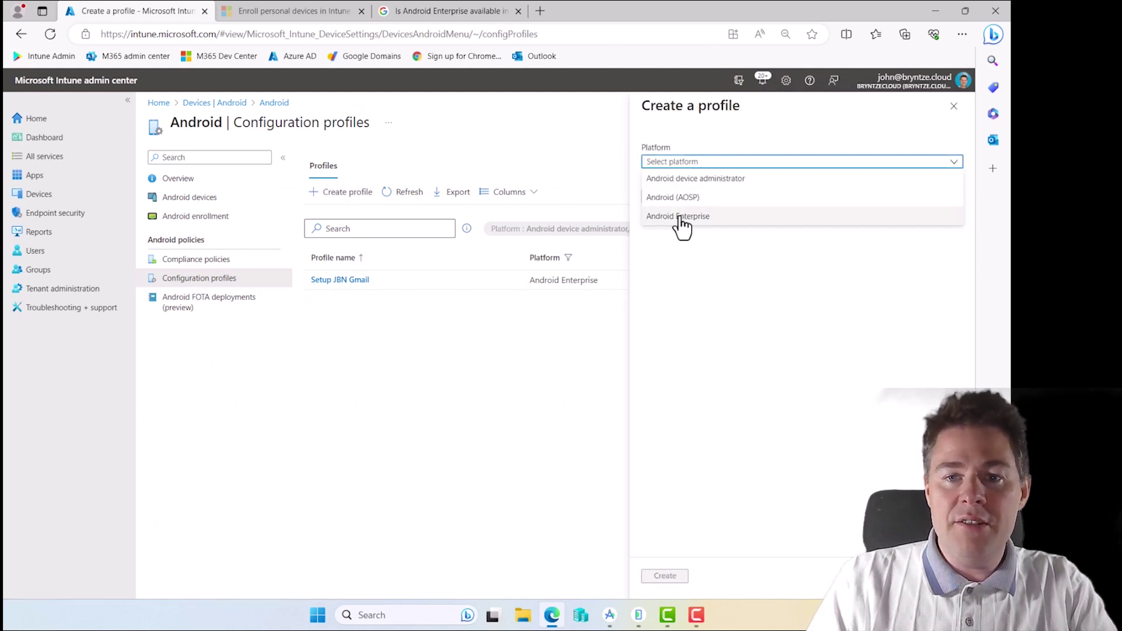
{"action": "left_click", "coordinate": [681, 217]}
{"action": "left_click", "coordinate": [688, 198]}
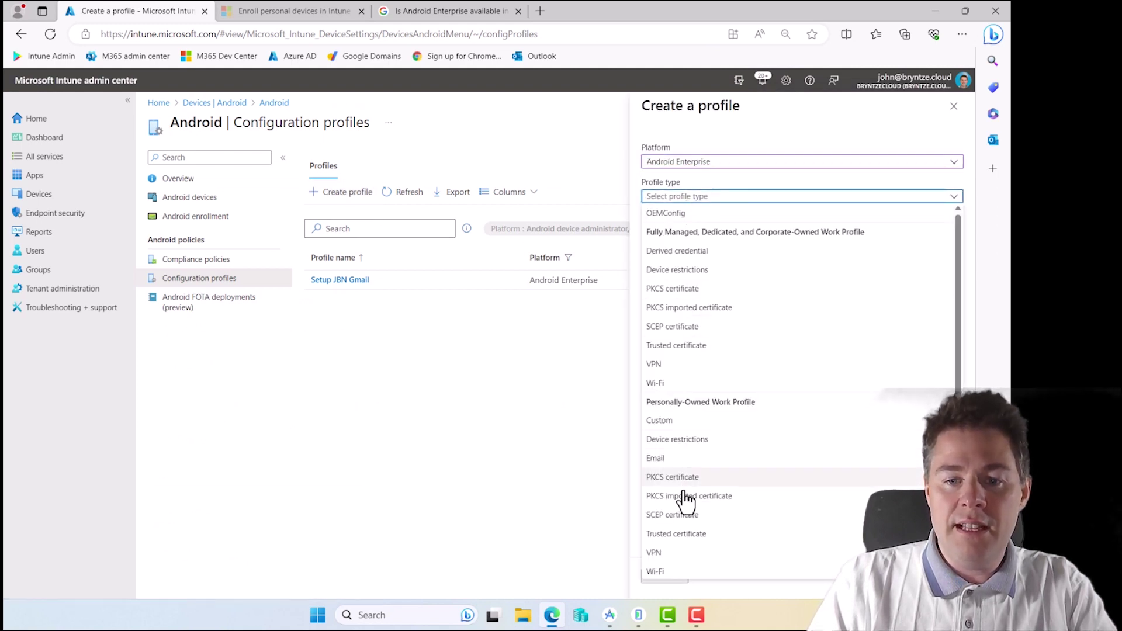
{"action": "left_click", "coordinate": [666, 576]}
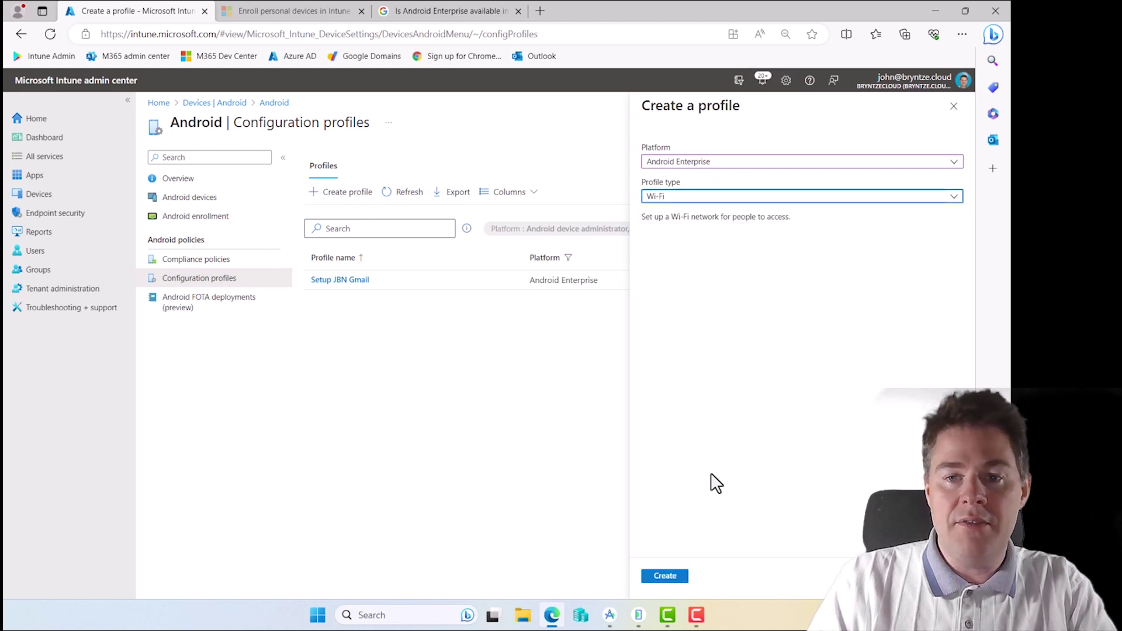
{"action": "left_click", "coordinate": [664, 576]}
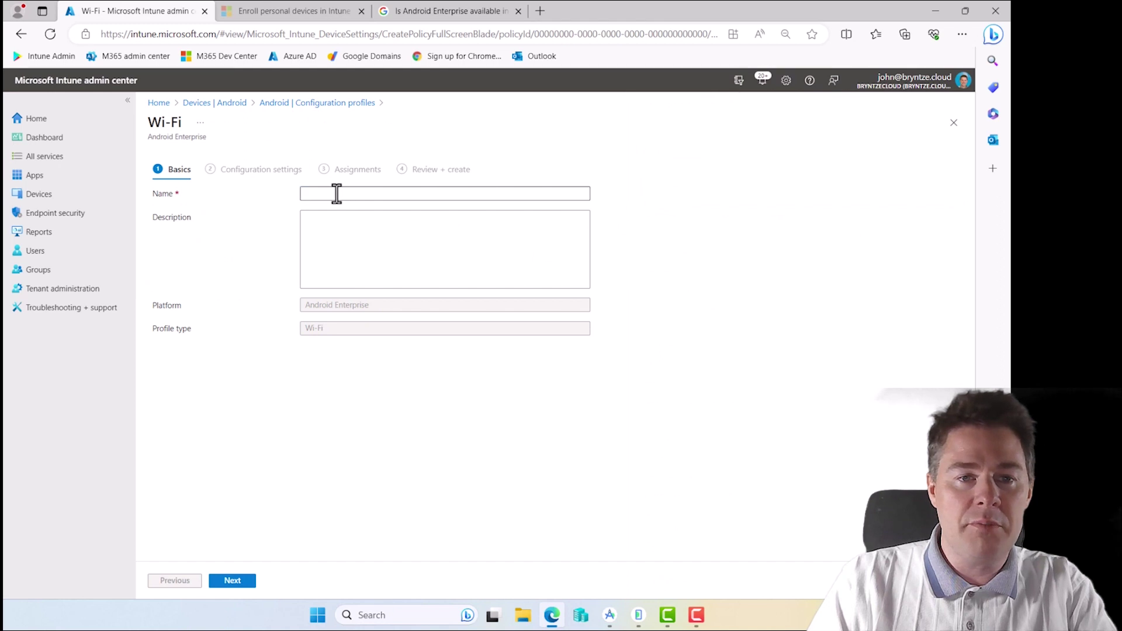
Enter 'Add JBN SSID' as the Wi-Fi profile name and move to the description
{"action": "left_click", "coordinate": [336, 194]}
{"action": "type", "text": "Add JBN SSID"}
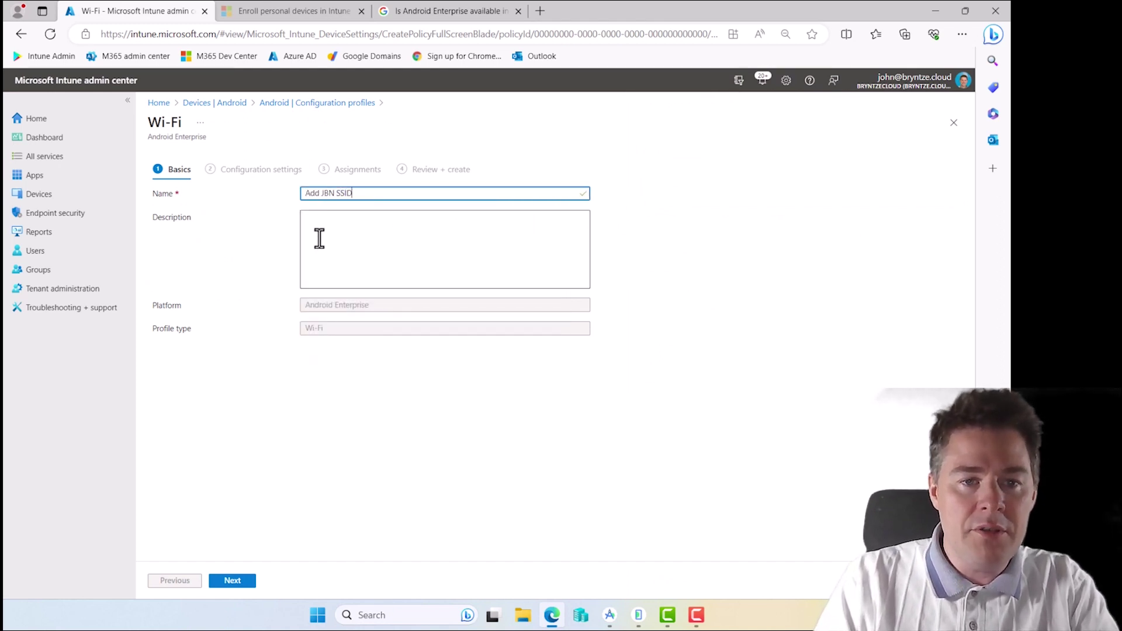
{"action": "left_click", "coordinate": [318, 237]}
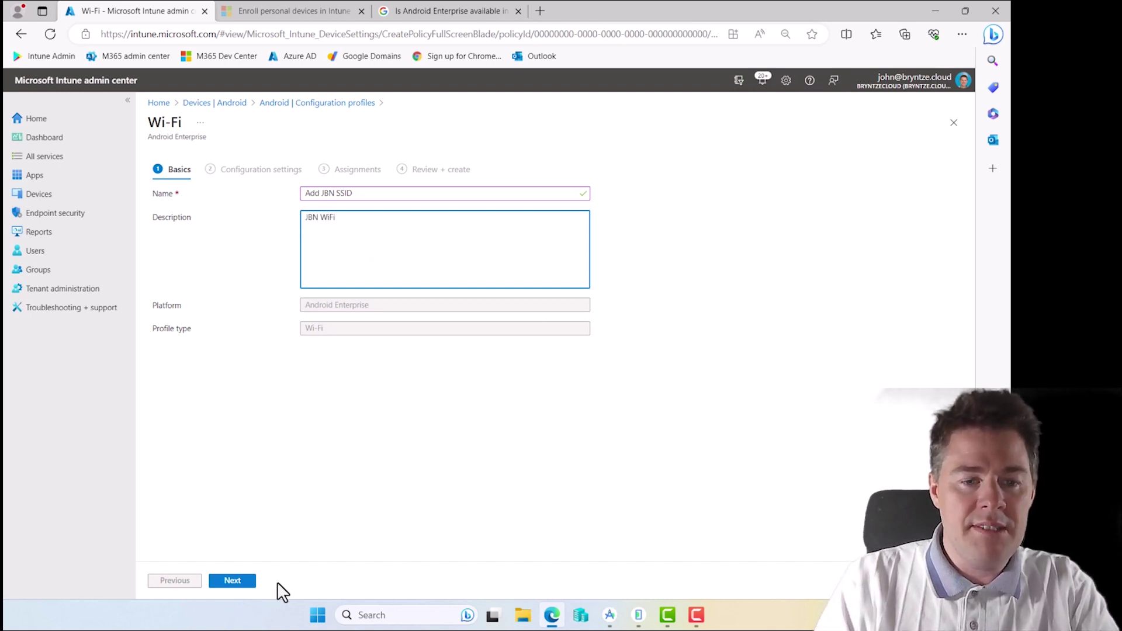
Configure the Wi-Fi profile as Basic type with SSID JBN
{"action": "left_click", "coordinate": [232, 581]}
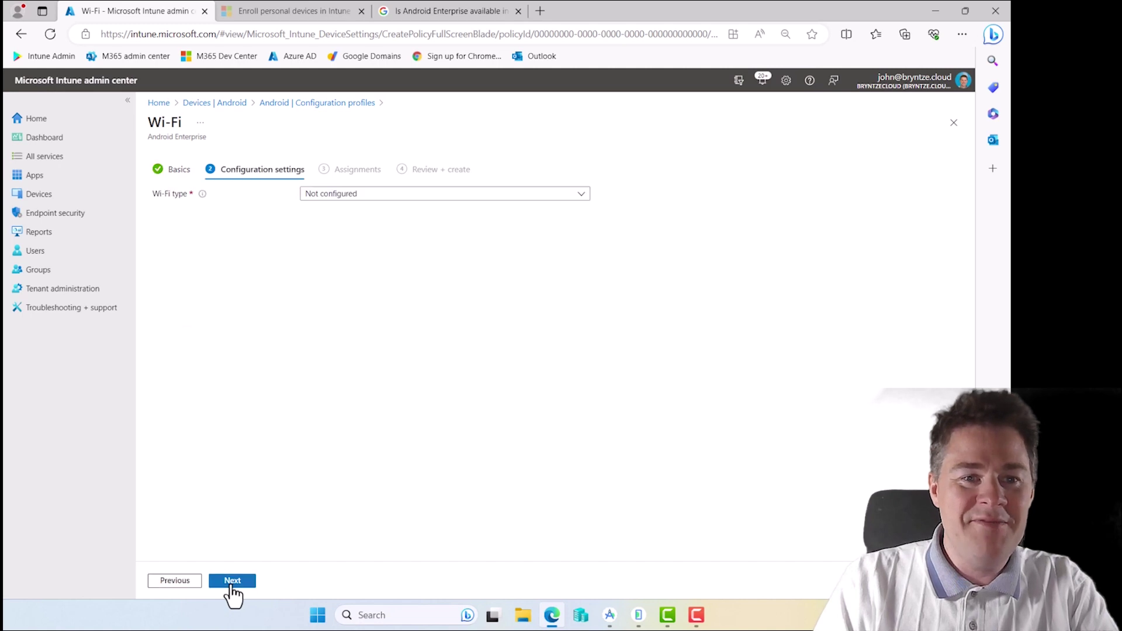
{"action": "left_click", "coordinate": [326, 195]}
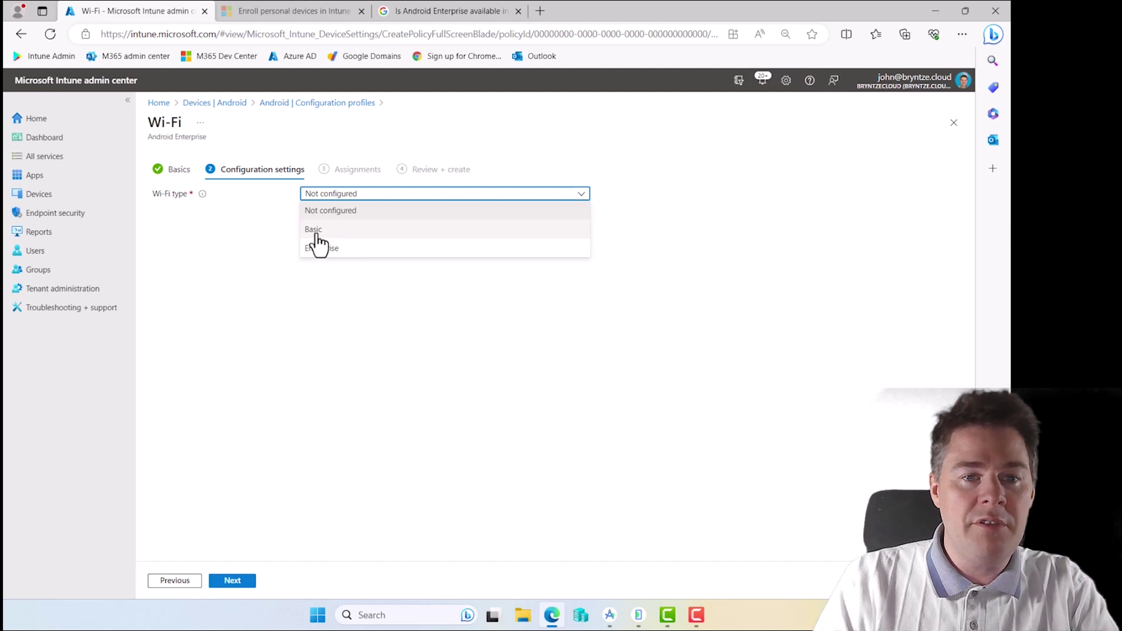
{"action": "left_click", "coordinate": [316, 234]}
{"action": "left_click", "coordinate": [330, 228]}
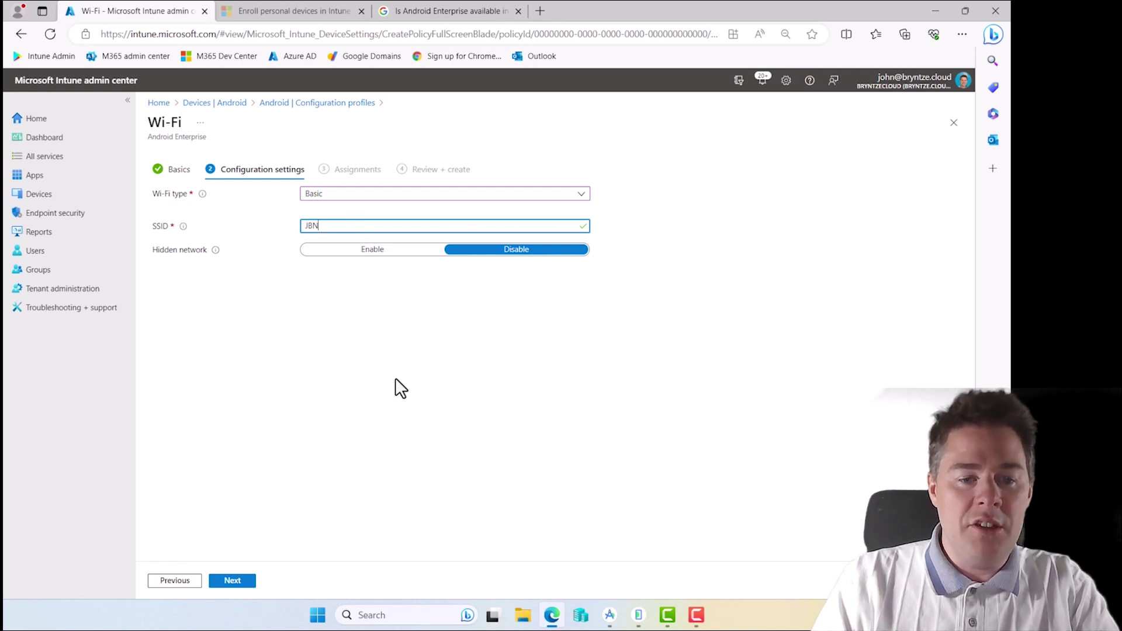
Assign the profile to JBN - All Android Devices and create Add JBN SSID
{"action": "left_click", "coordinate": [231, 582]}
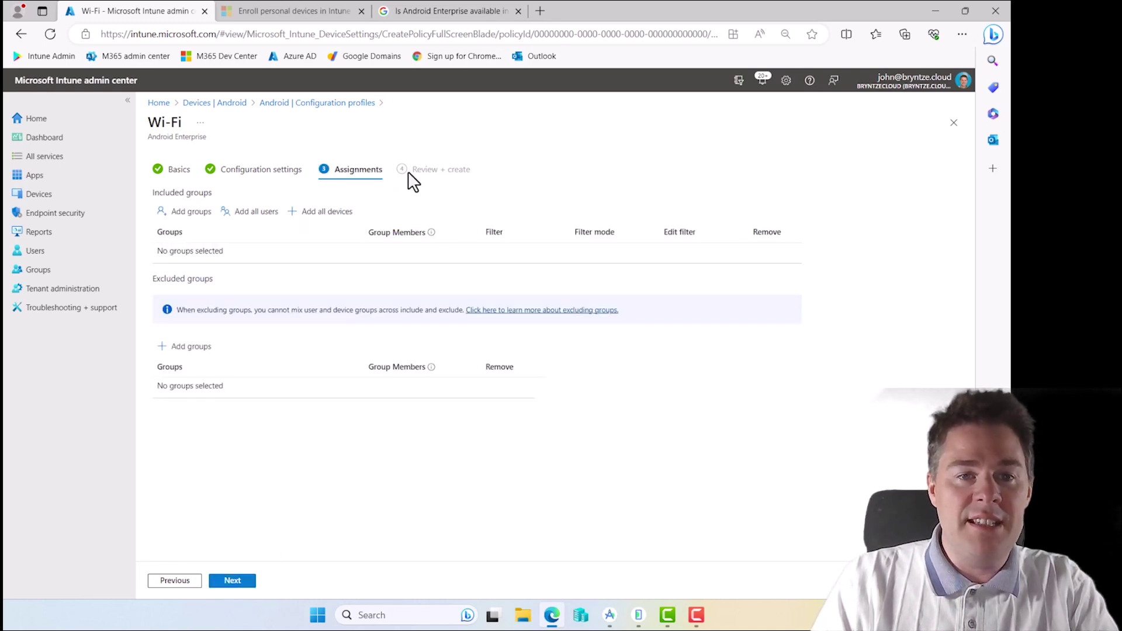
{"action": "left_click", "coordinate": [187, 221]}
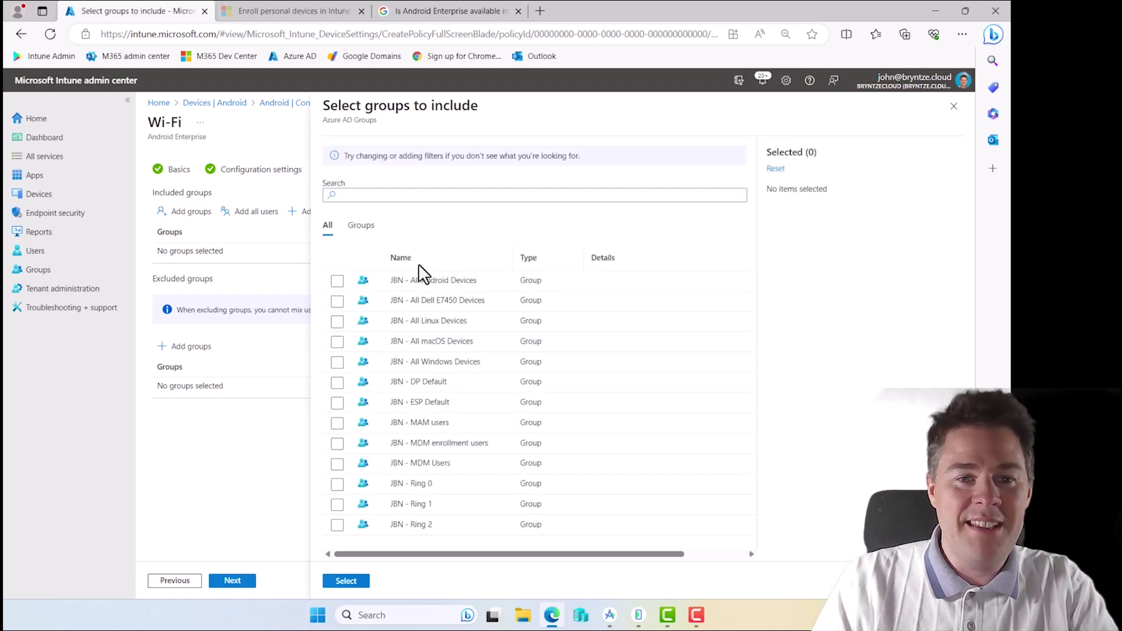
{"action": "left_click", "coordinate": [337, 282]}
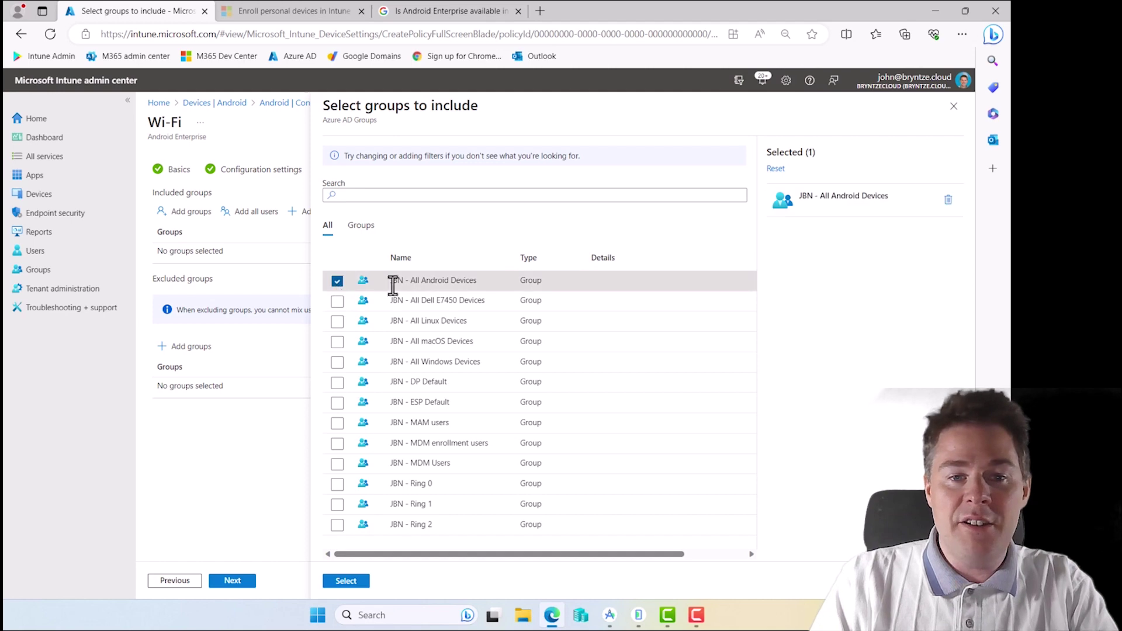
{"action": "left_click", "coordinate": [350, 582]}
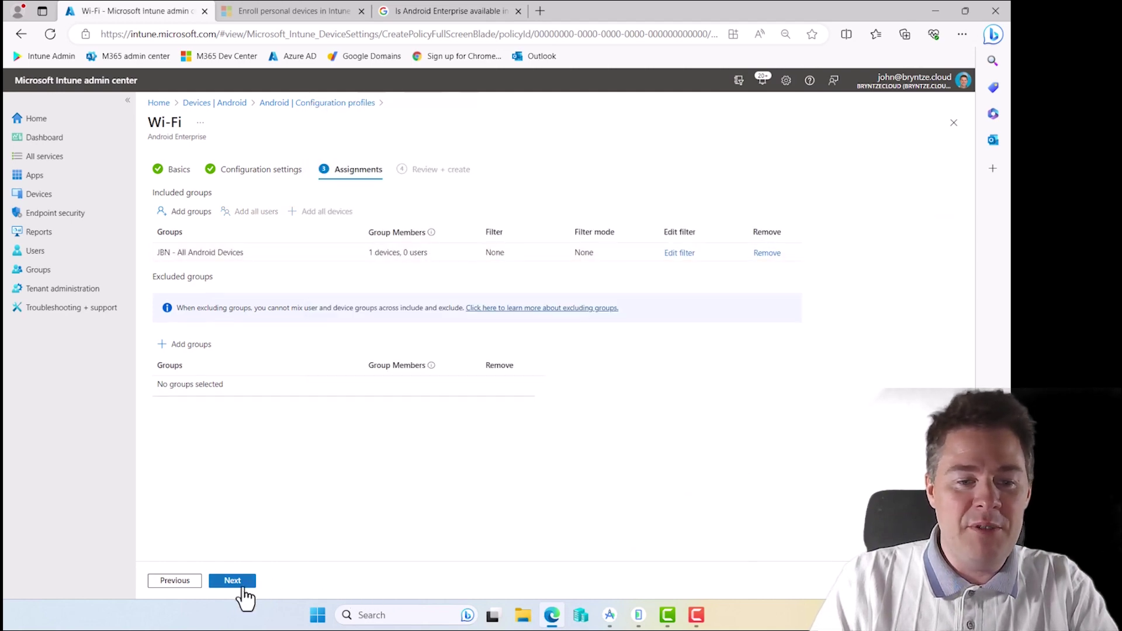
{"action": "left_click", "coordinate": [237, 582]}
{"action": "left_click", "coordinate": [236, 582]}
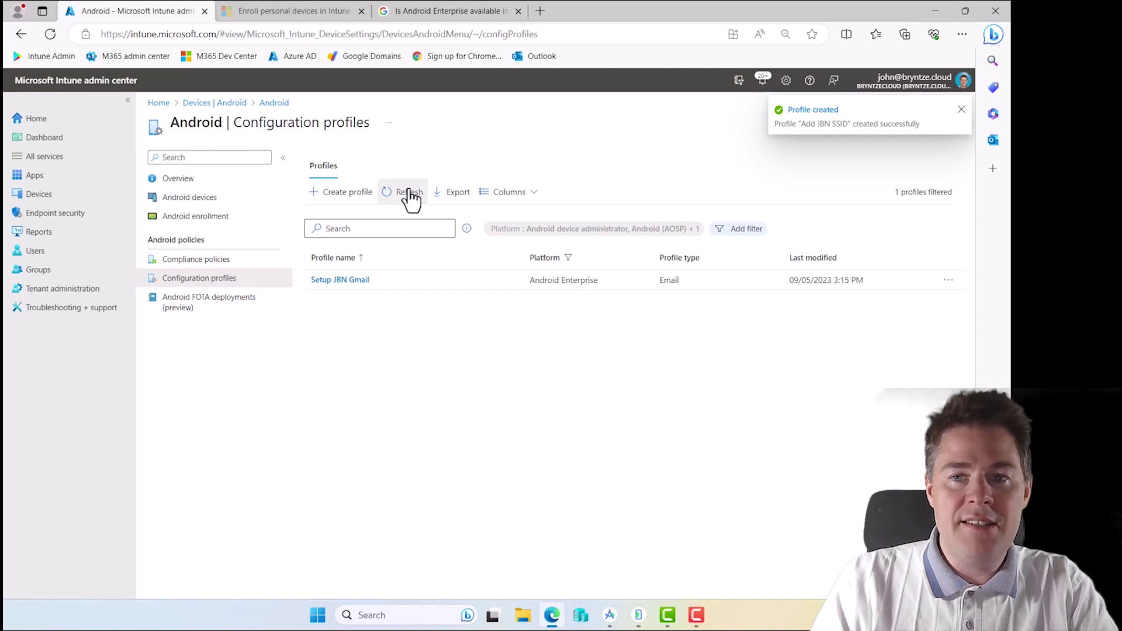
Refresh the profiles list and open the Add JBN SSID profile's properties
{"action": "left_click", "coordinate": [408, 192]}
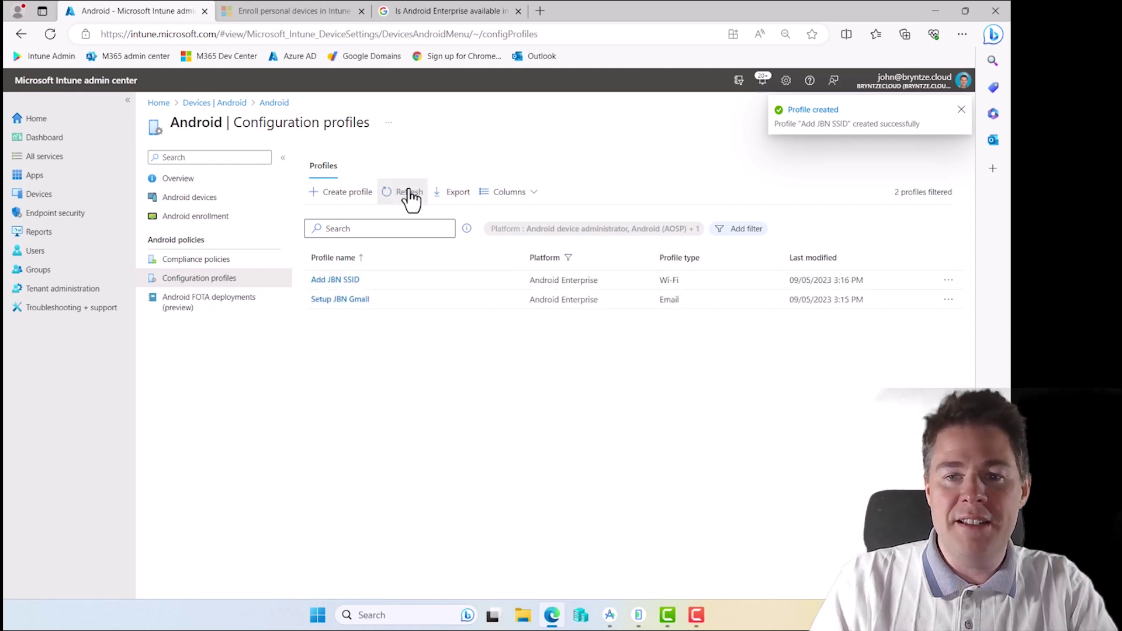
{"action": "left_click", "coordinate": [408, 191]}
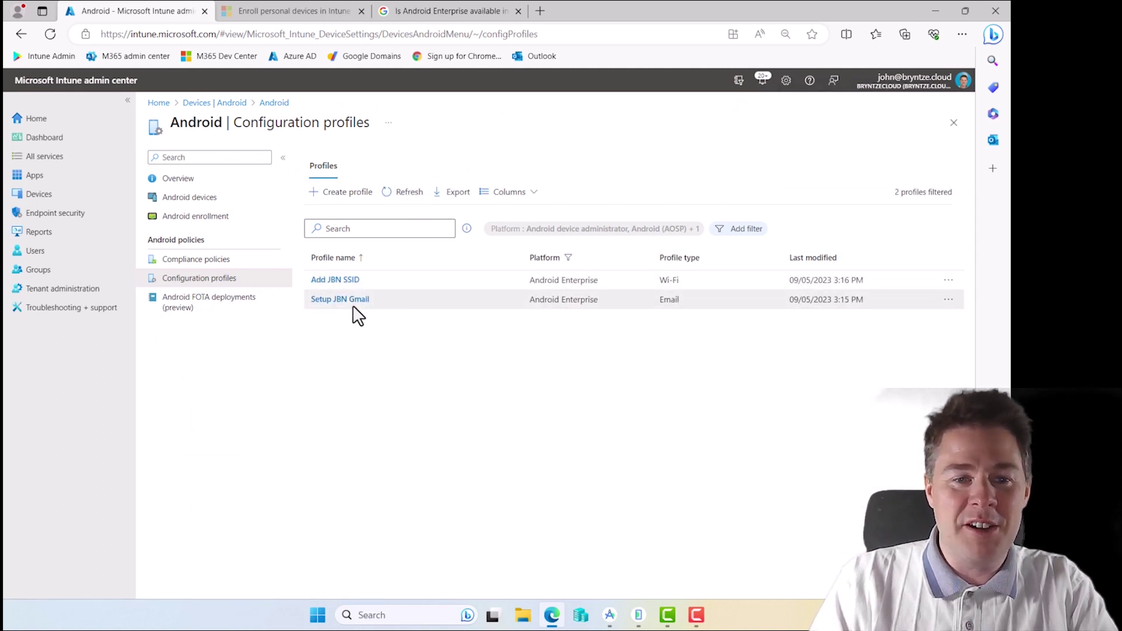
{"action": "left_click", "coordinate": [334, 280]}
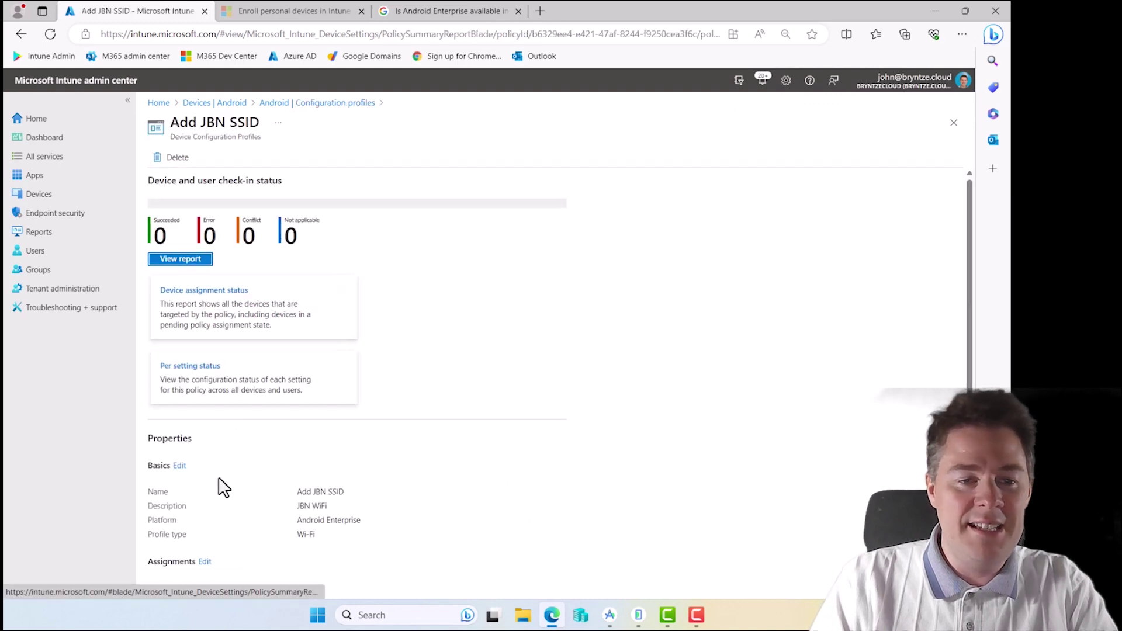
{"action": "scroll", "coordinate": [261, 477], "scroll_direction": "down", "scroll_amount": 4}
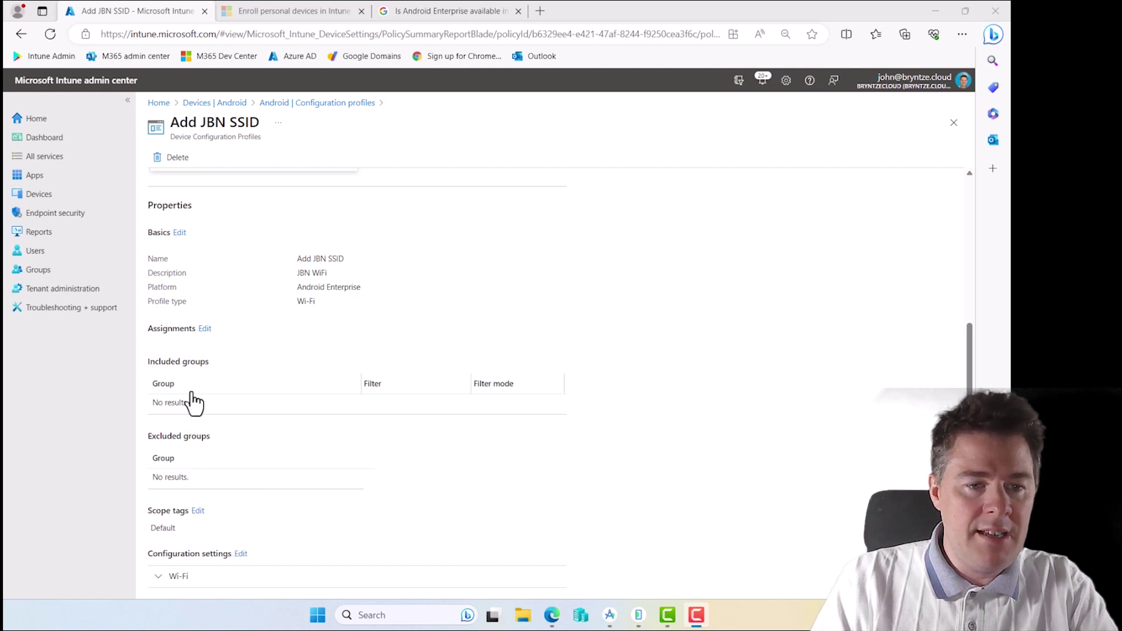
Edit the assignments to include JBN - All Android Devices and save
{"action": "left_click", "coordinate": [205, 329]}
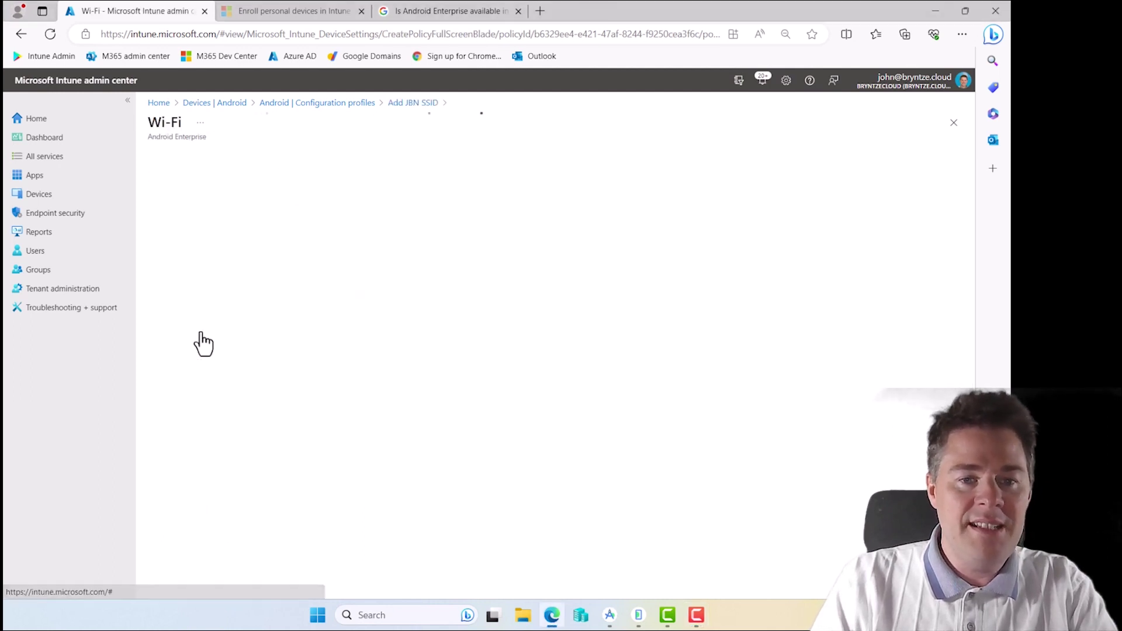
{"action": "left_click", "coordinate": [188, 212]}
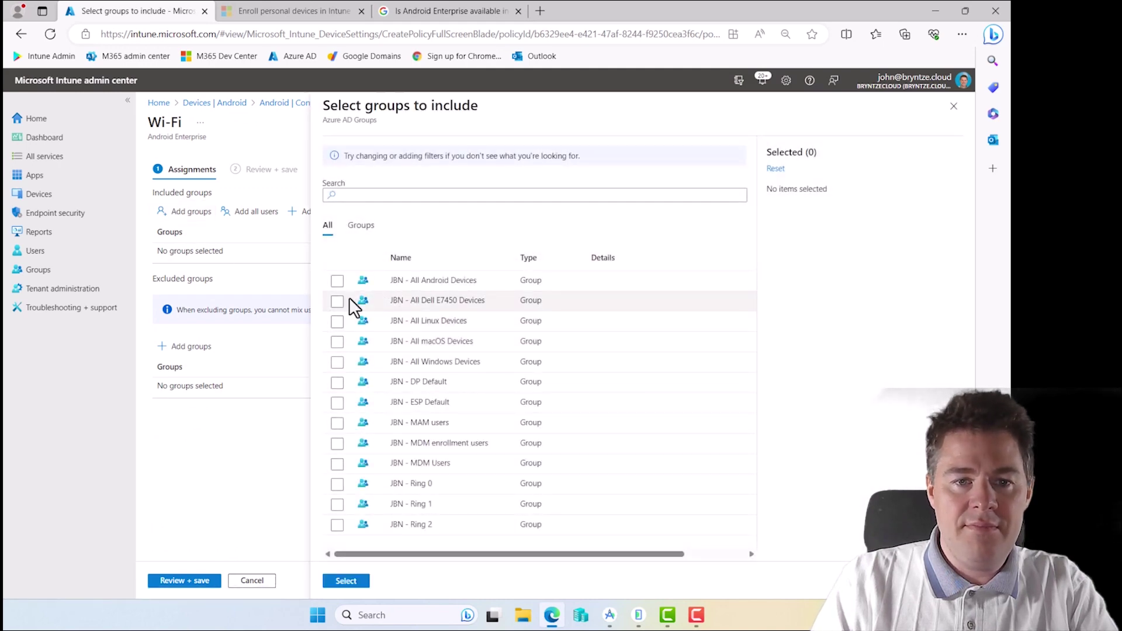
{"action": "left_click", "coordinate": [336, 282]}
{"action": "left_click", "coordinate": [345, 580]}
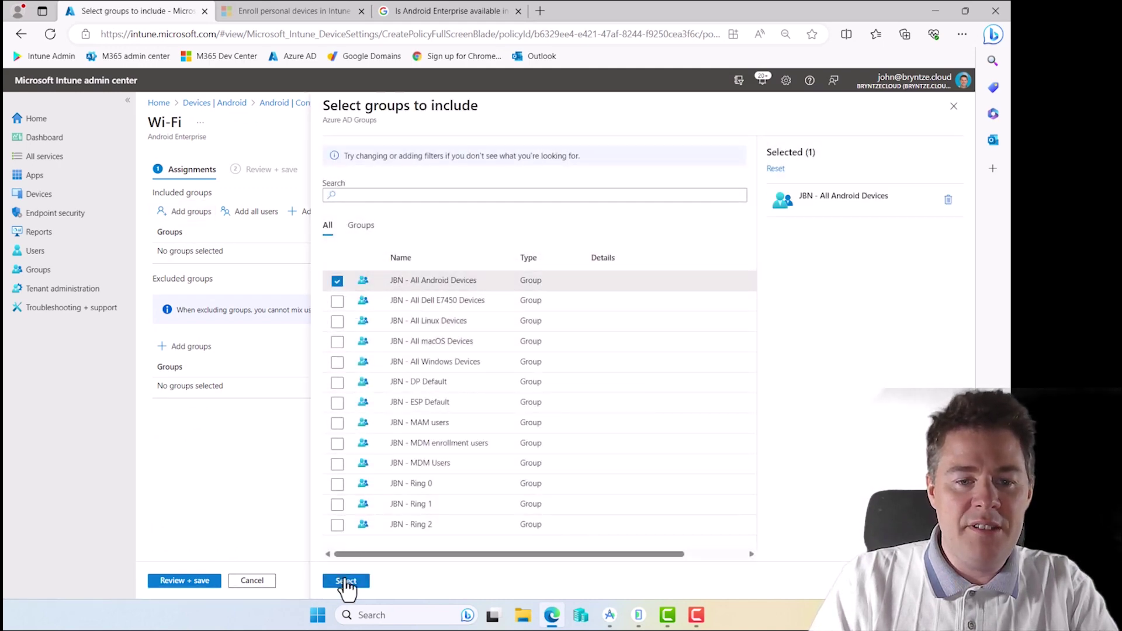
{"action": "left_click", "coordinate": [196, 581]}
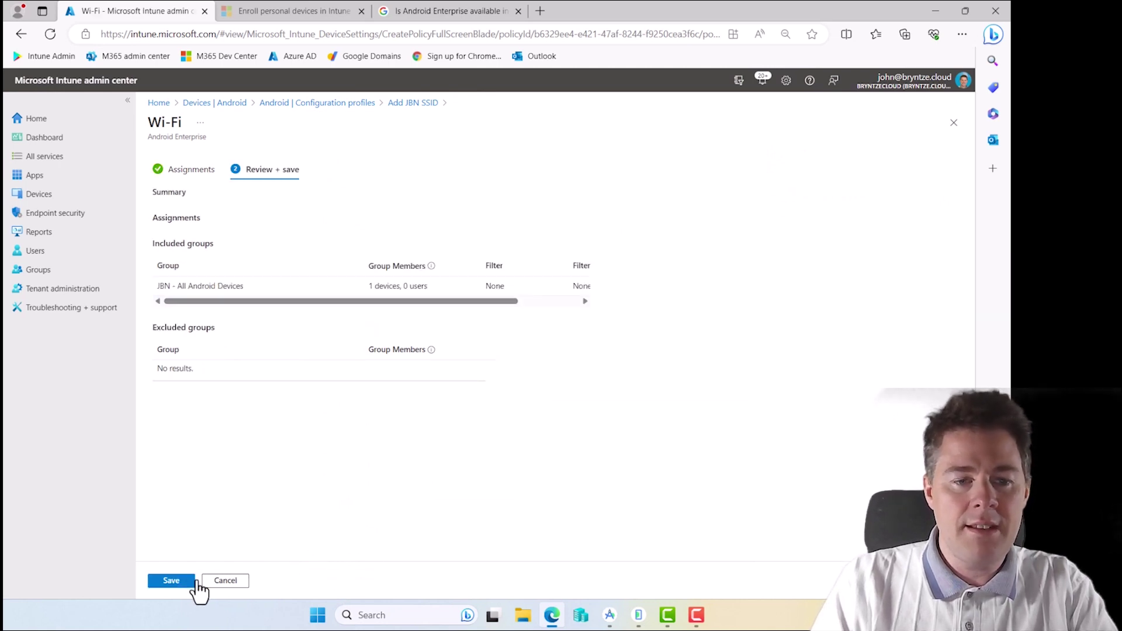
{"action": "left_click", "coordinate": [176, 582]}
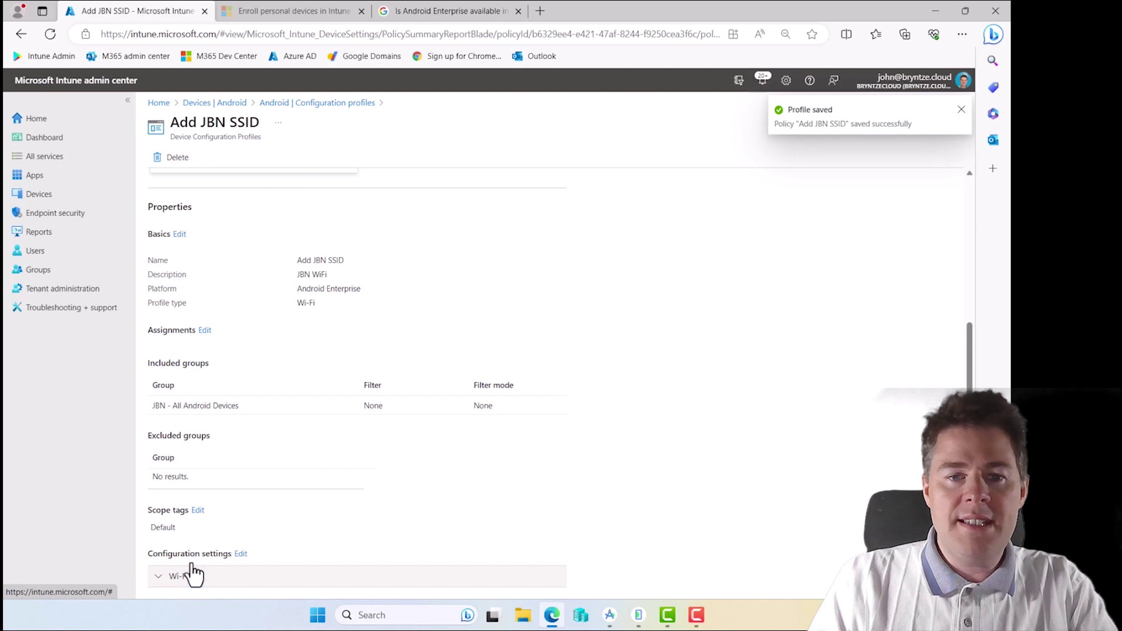
{"action": "left_click", "coordinate": [34, 198]}
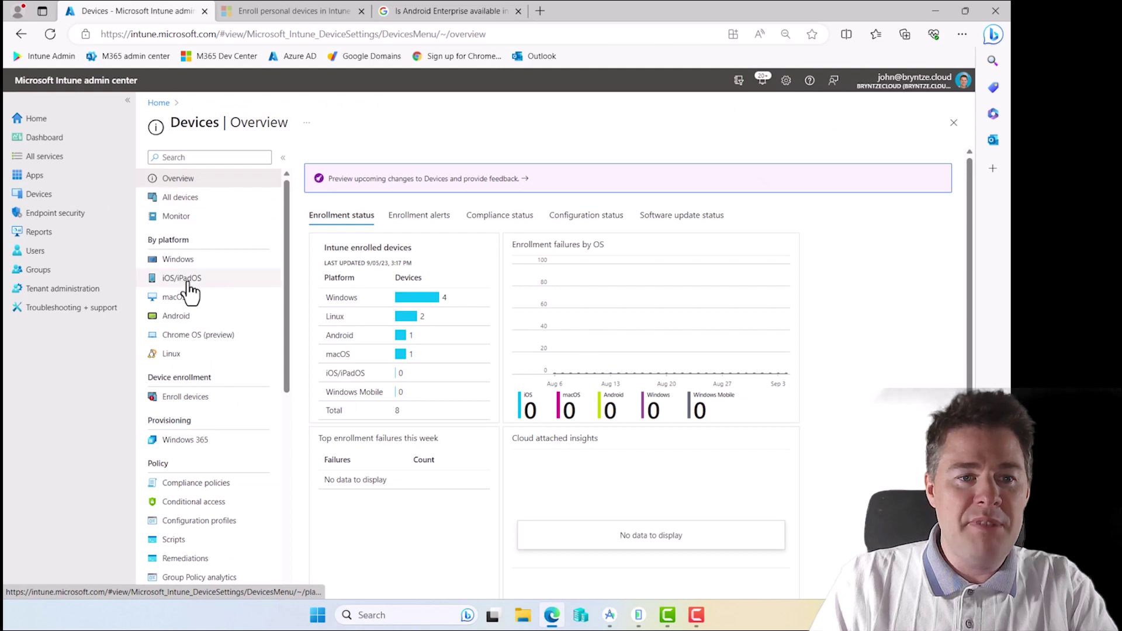
Open the enrolled Android work-profile device from the Android devices list
{"action": "left_click", "coordinate": [176, 319]}
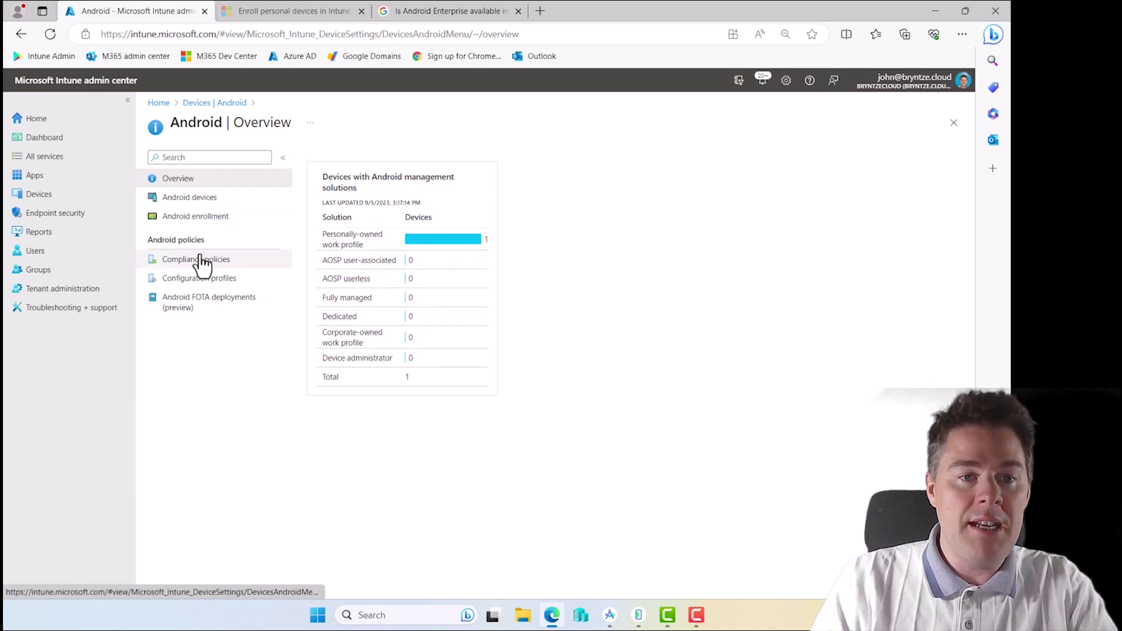
{"action": "left_click", "coordinate": [189, 216]}
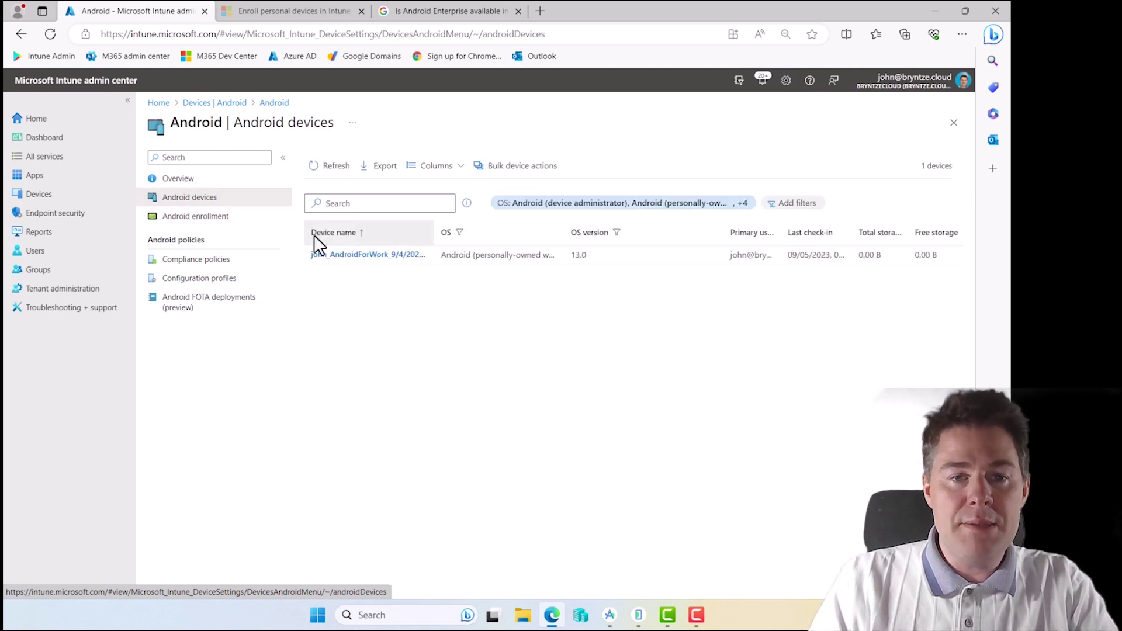
{"action": "left_click", "coordinate": [349, 256]}
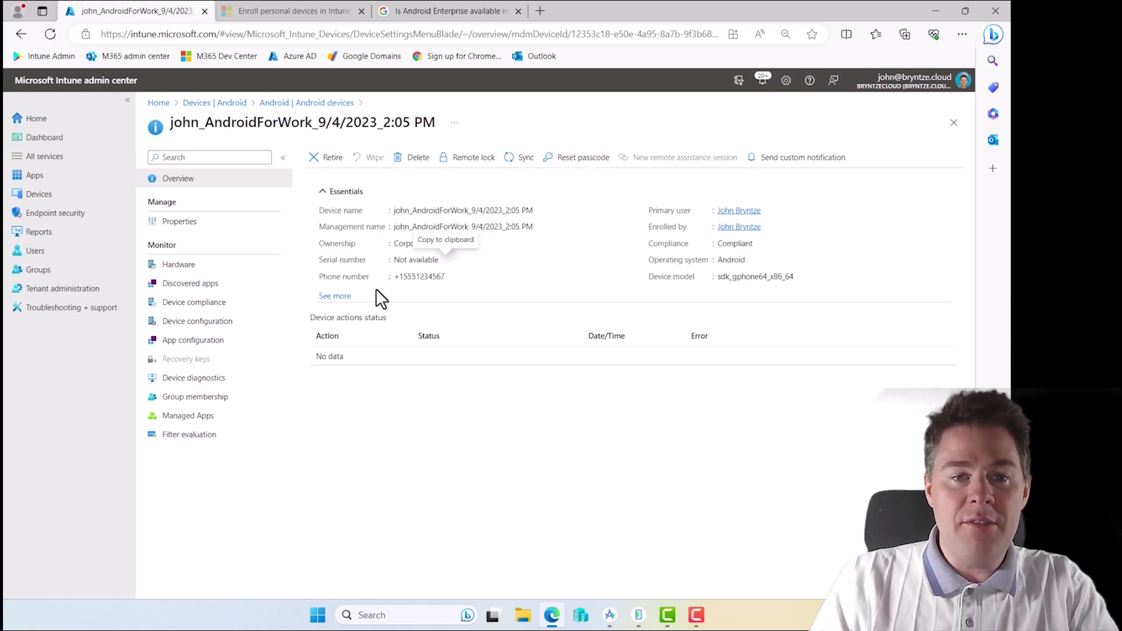
Sync the device and send it a 'New Wi-Fi JBN' custom notification with body 'YO'
{"action": "left_click", "coordinate": [517, 164]}
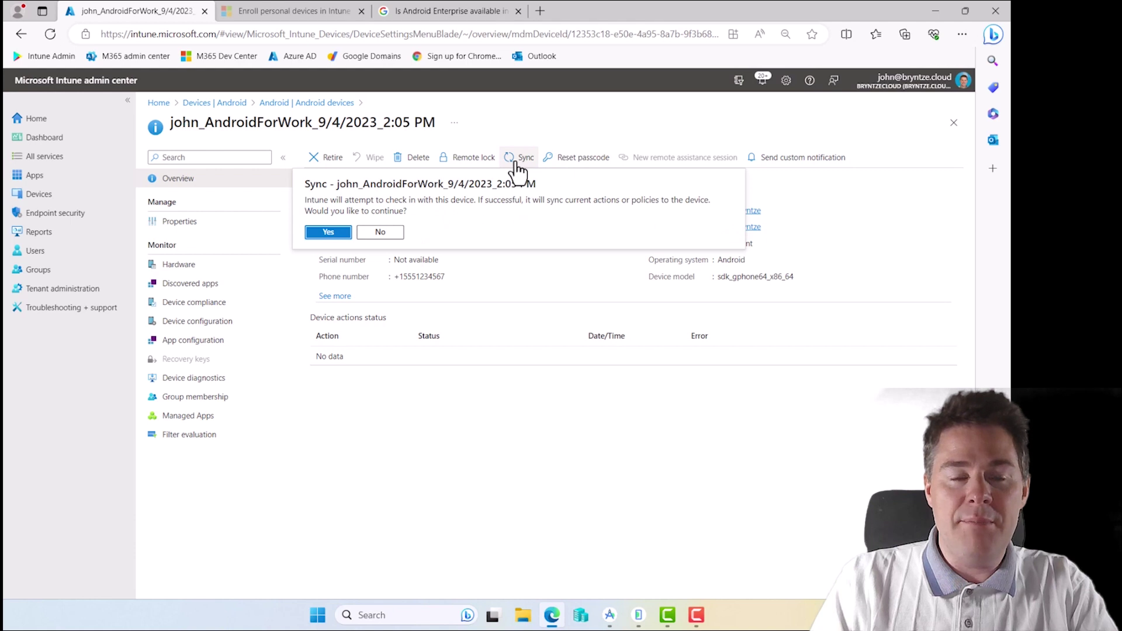
{"action": "left_click", "coordinate": [320, 235]}
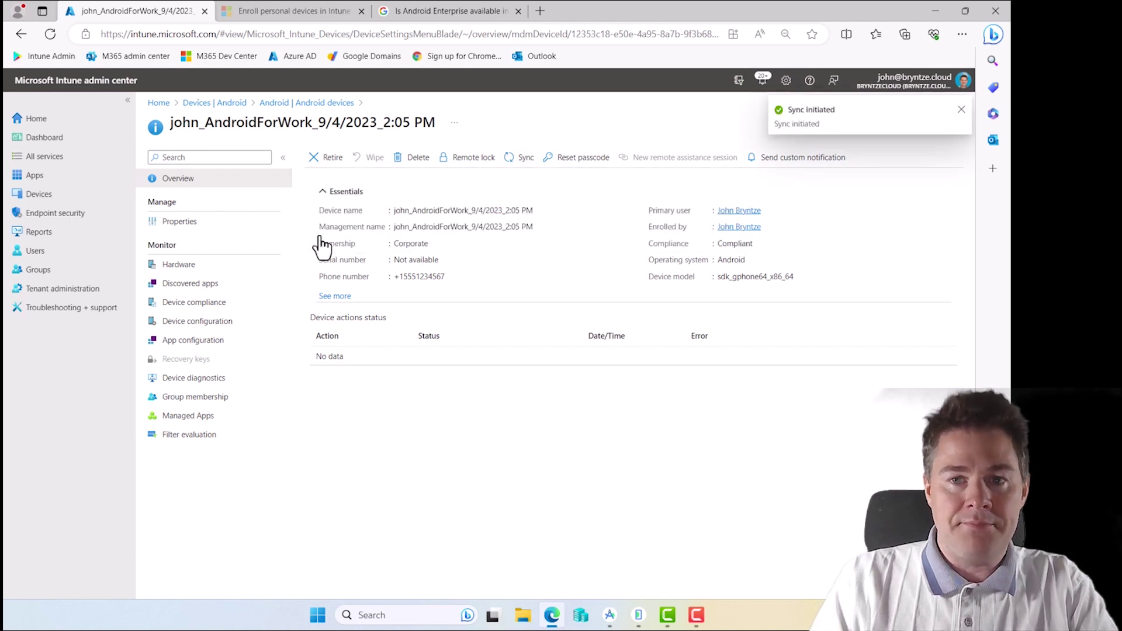
{"action": "left_click", "coordinate": [802, 167]}
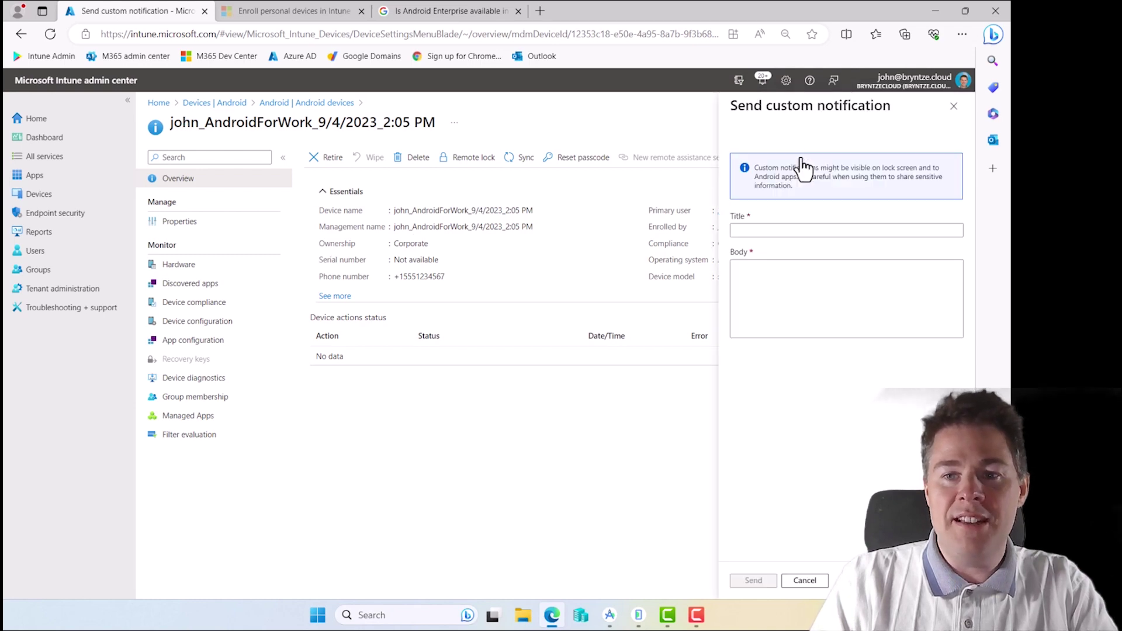
{"action": "left_click", "coordinate": [762, 229]}
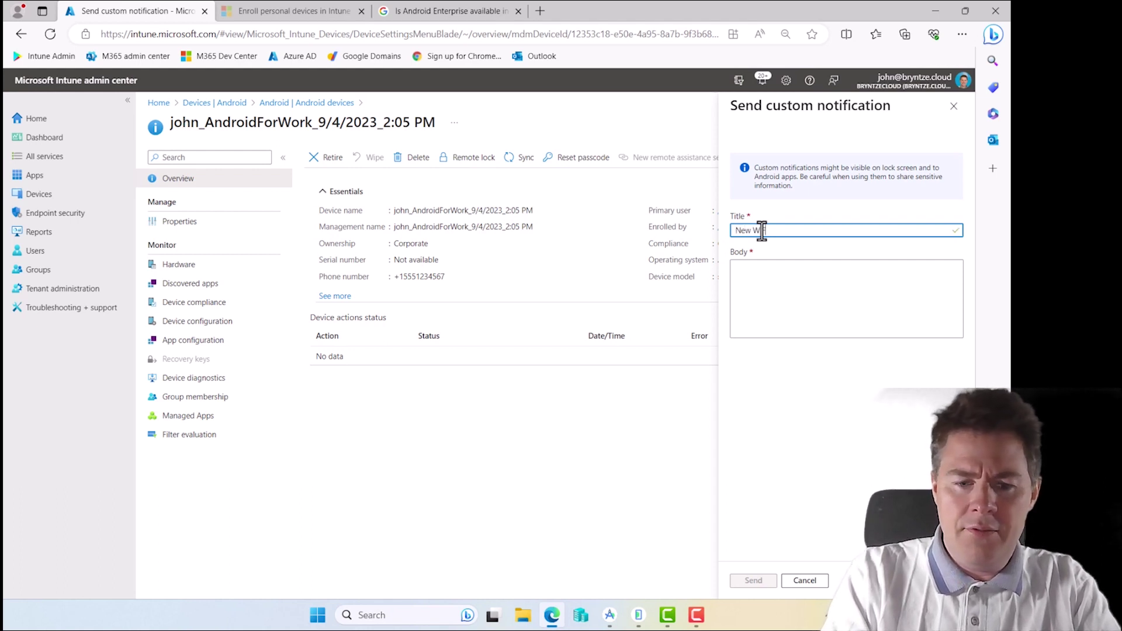
{"action": "type", "text": "New Wi-Fi JBN"}
{"action": "key", "text": "Tab"}
{"action": "type", "text": "YO"}
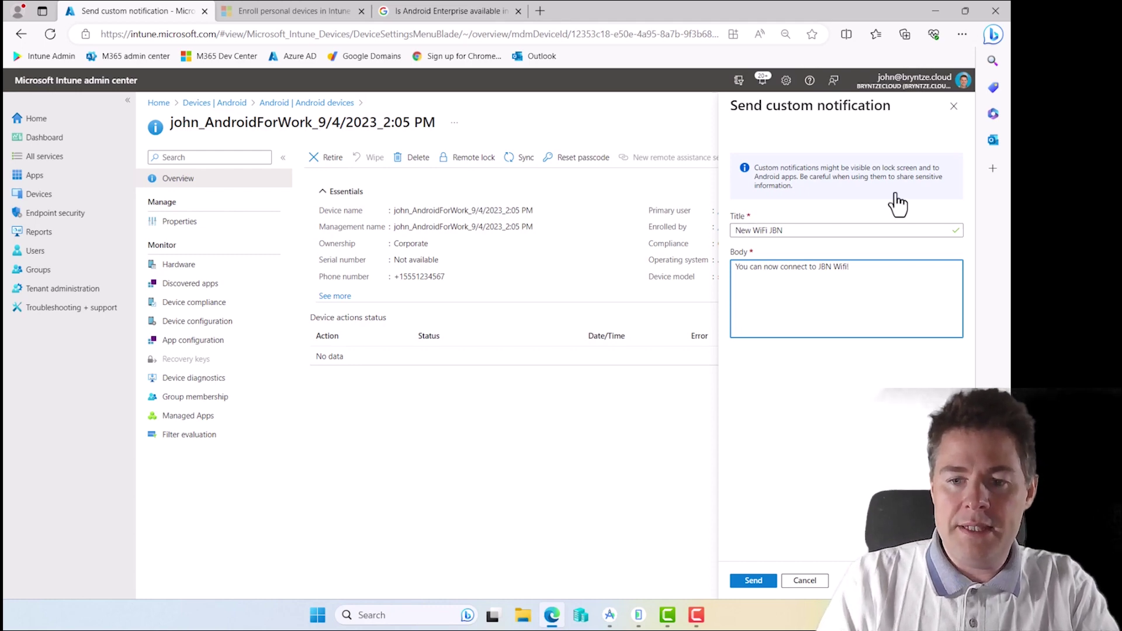
{"action": "left_click", "coordinate": [753, 581]}
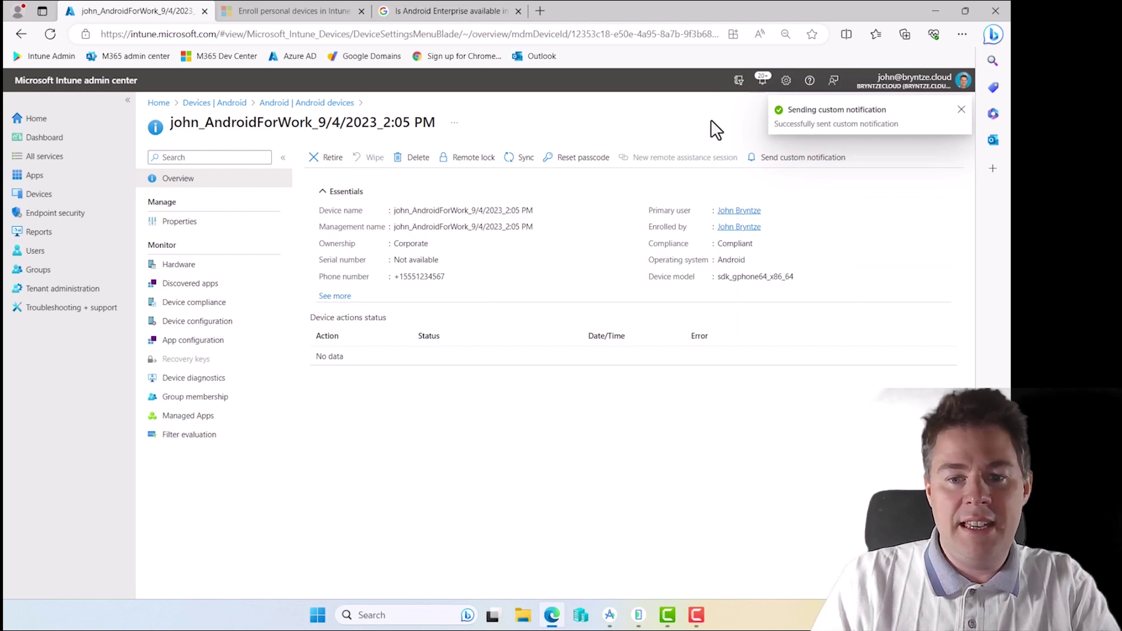
{"action": "left_click", "coordinate": [638, 614]}
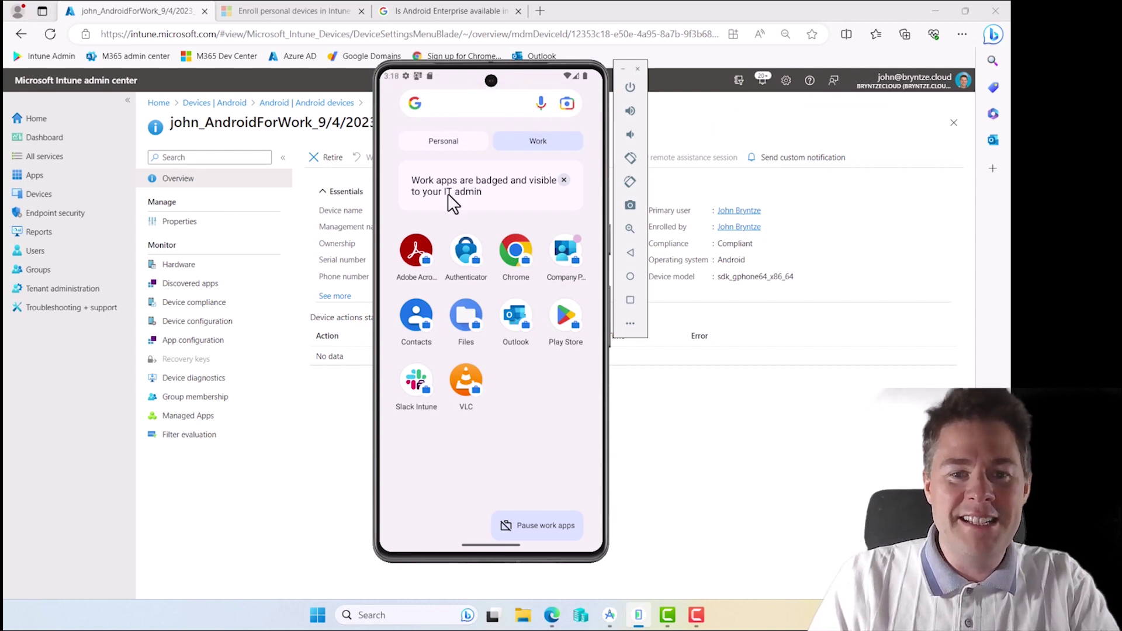
{"action": "left_click", "coordinate": [698, 485]}
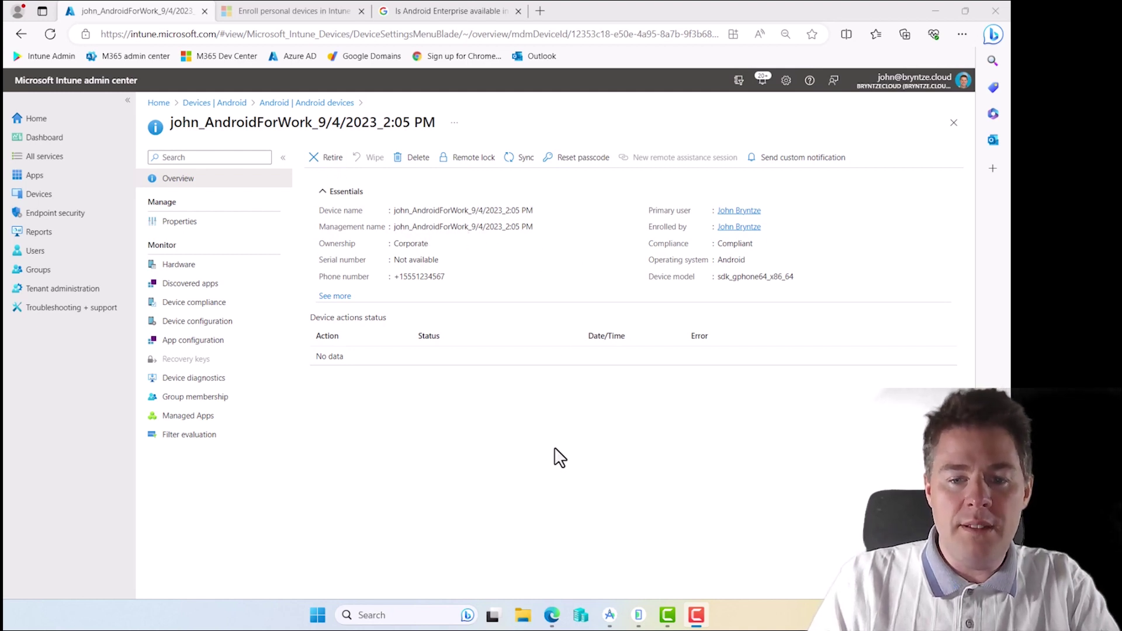
View the Add JBN SSID profile's device status report in Android configuration profiles
{"action": "left_click", "coordinate": [51, 196]}
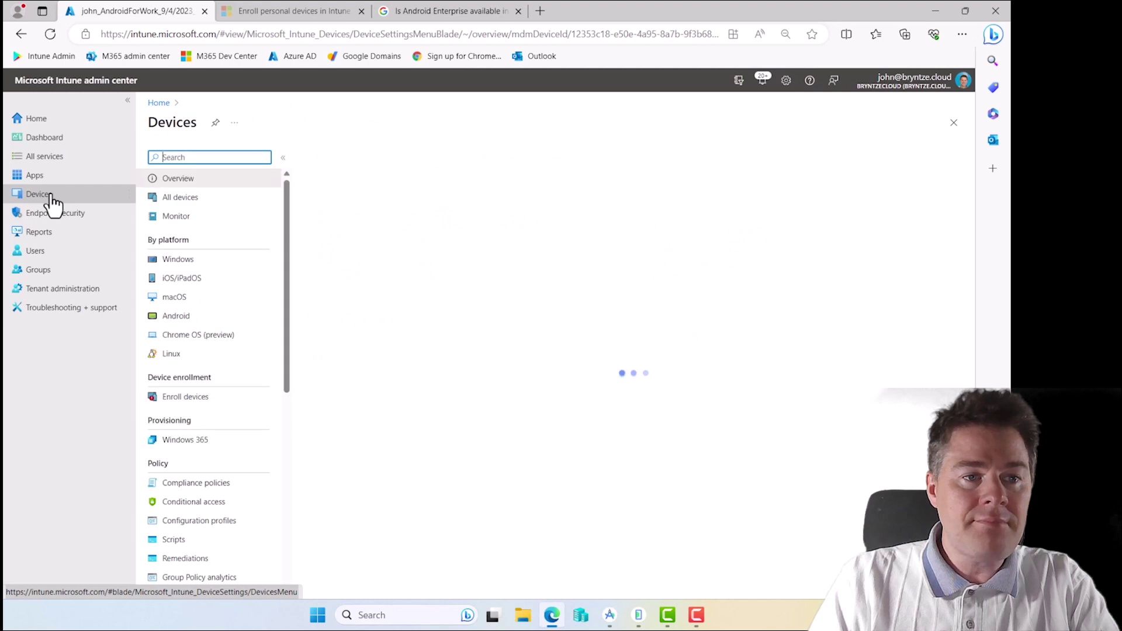
{"action": "left_click", "coordinate": [193, 317]}
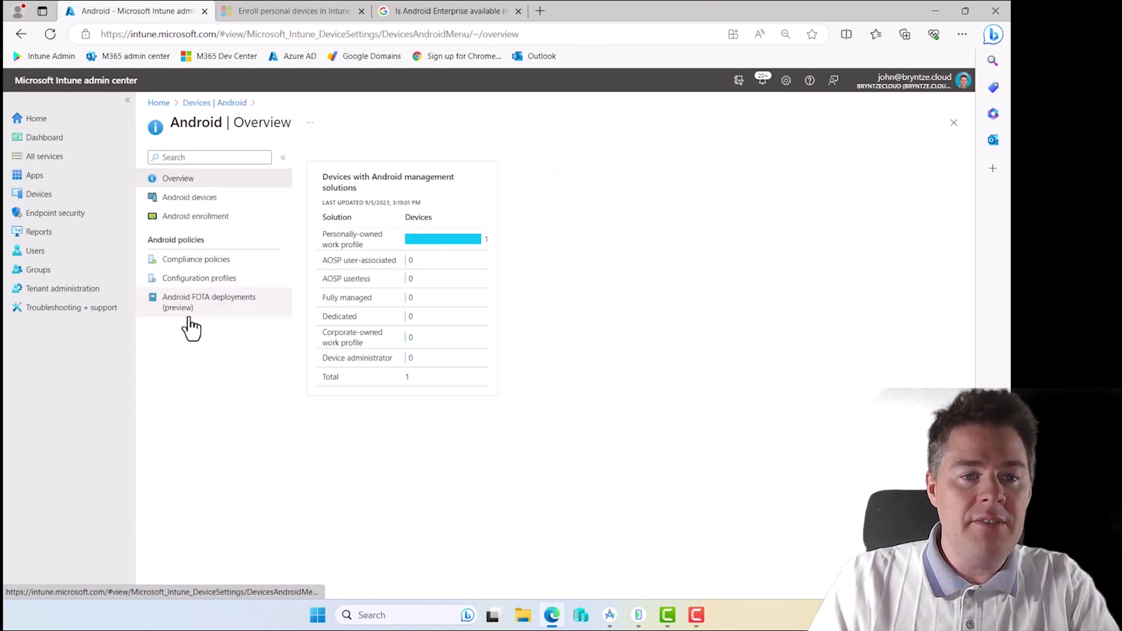
{"action": "left_click", "coordinate": [197, 280]}
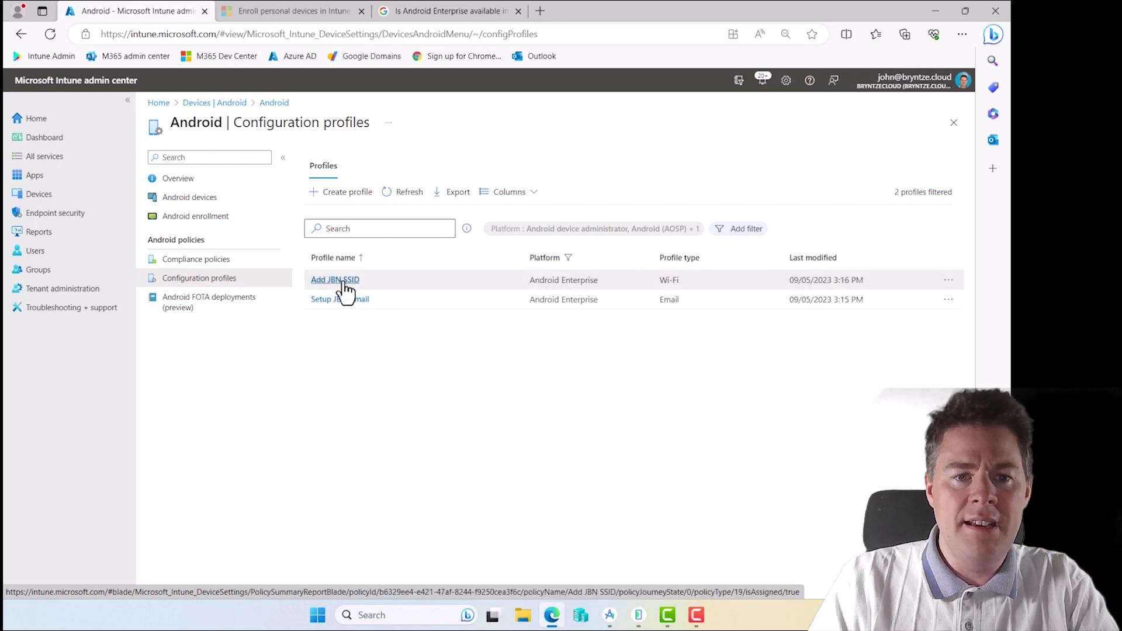
{"action": "left_click", "coordinate": [344, 282]}
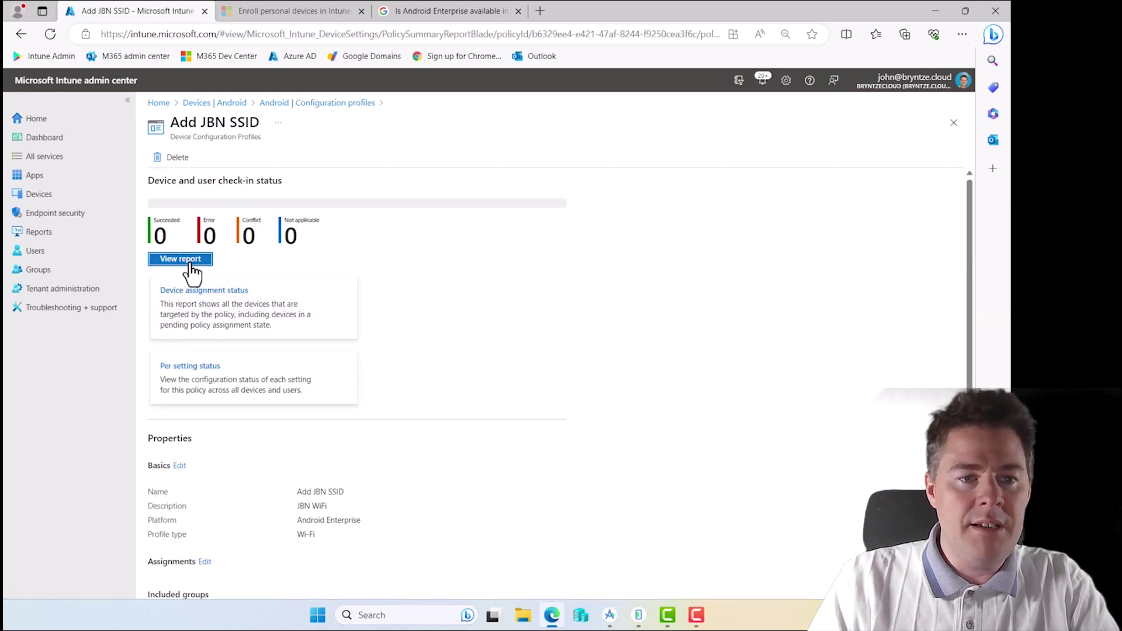
{"action": "left_click", "coordinate": [190, 263]}
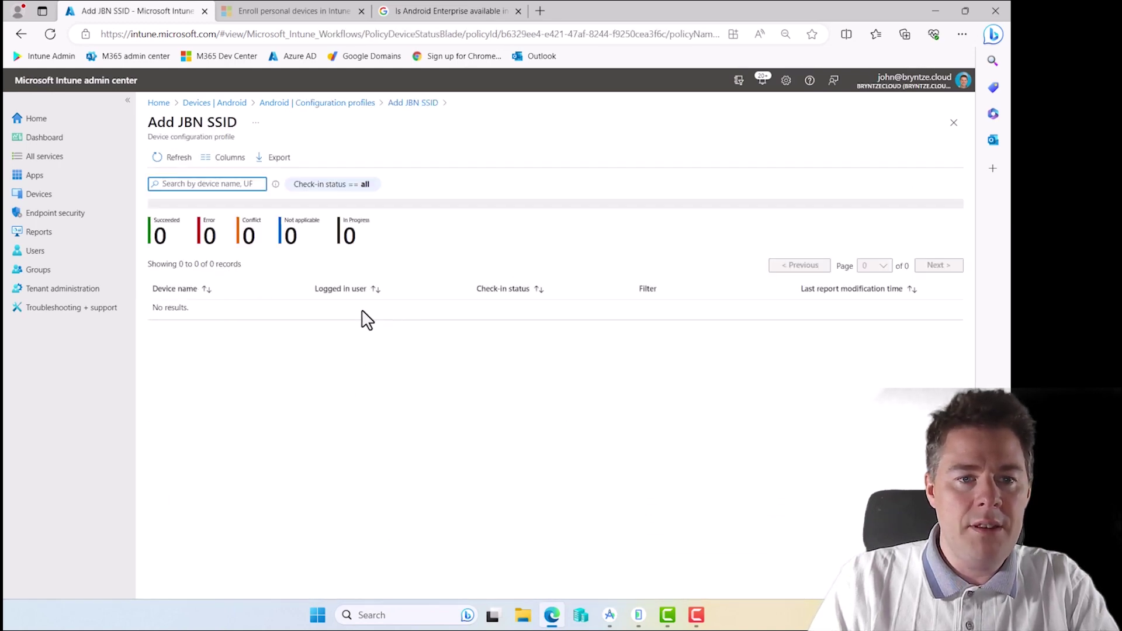
{"action": "left_click", "coordinate": [334, 104]}
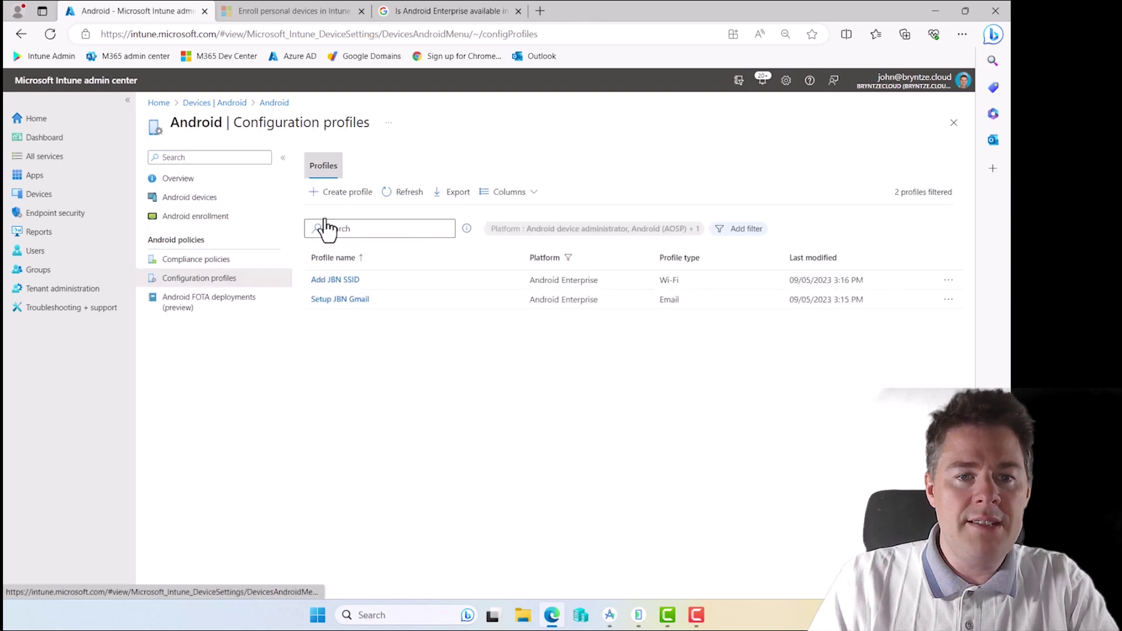
View and refresh the Setup JBN Gmail status report, then return to the profiles list
{"action": "left_click", "coordinate": [339, 301]}
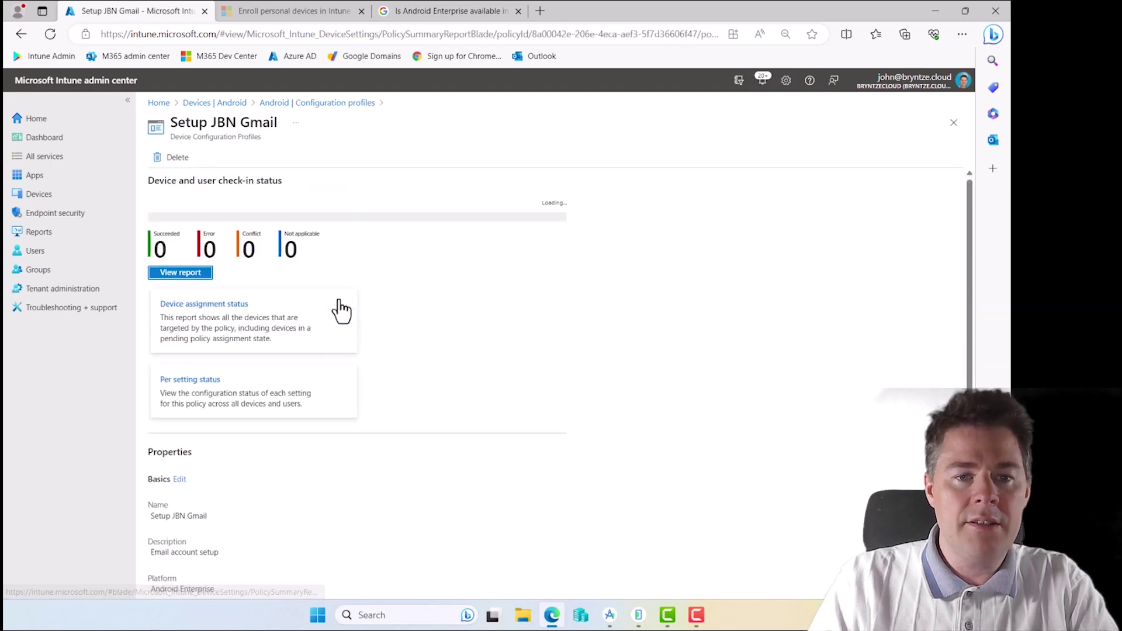
{"action": "left_click", "coordinate": [184, 263]}
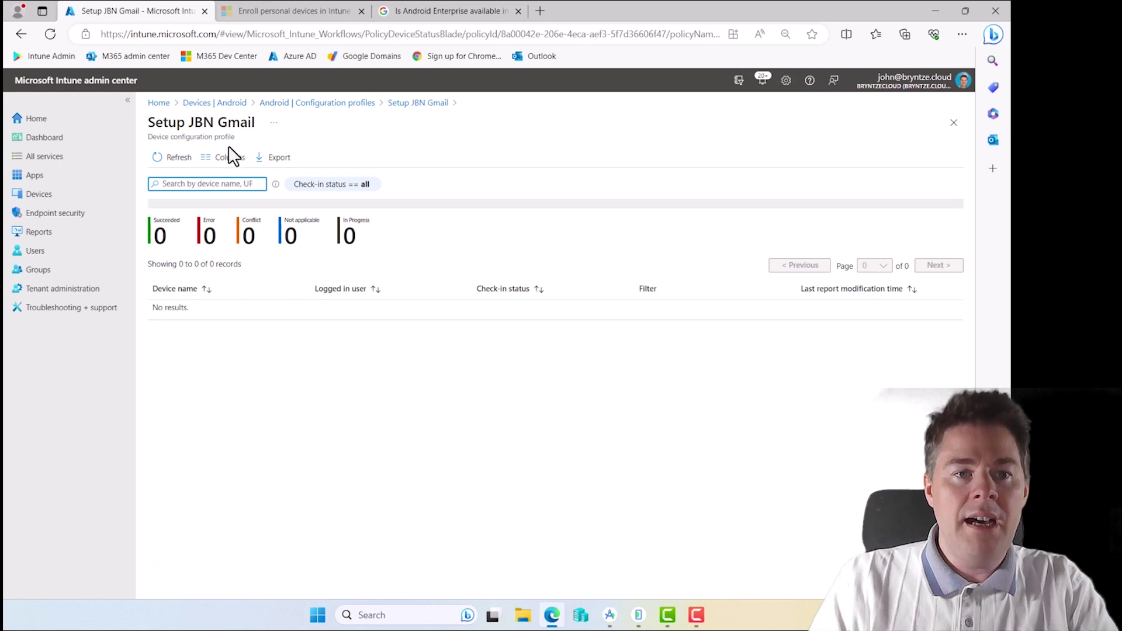
{"action": "left_click", "coordinate": [177, 158]}
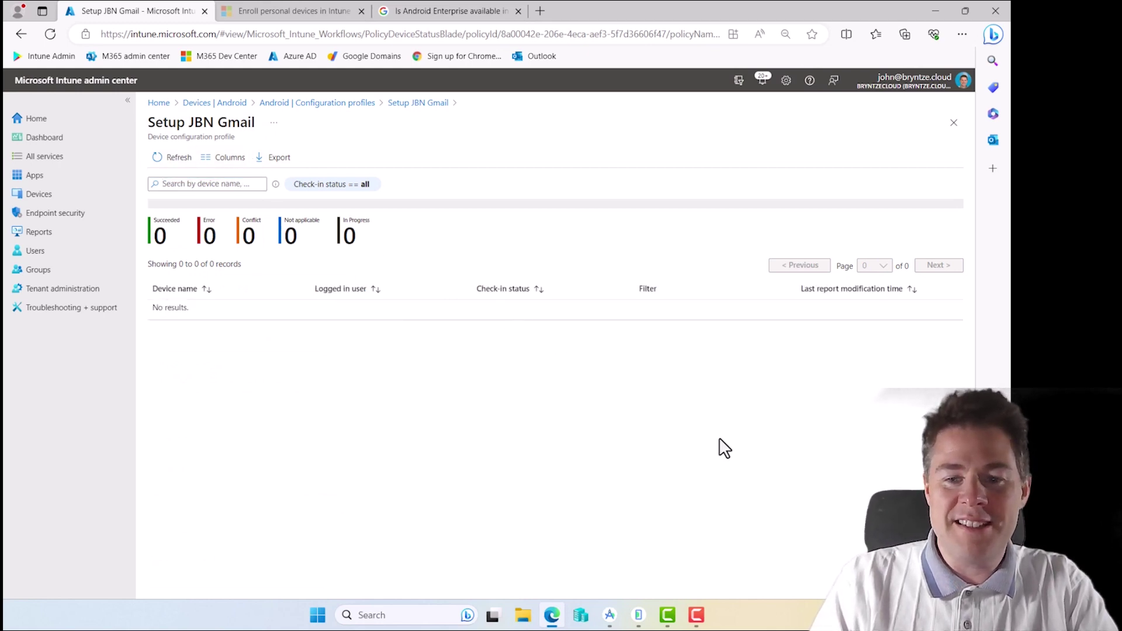
{"action": "key", "text": "alt+Left"}
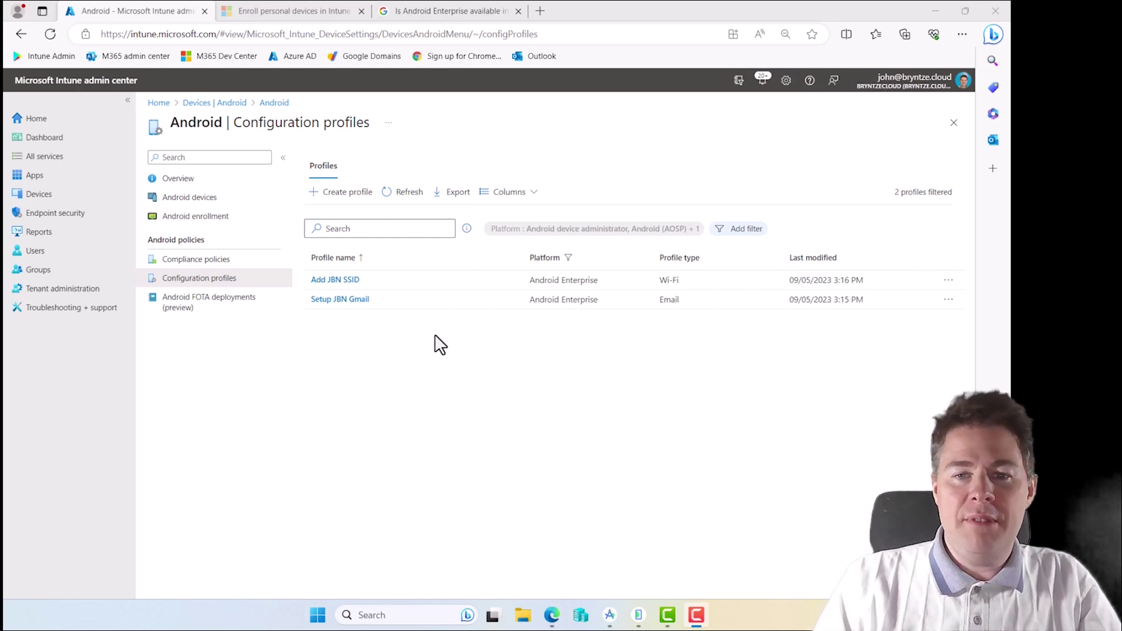
{"action": "left_click", "coordinate": [337, 281]}
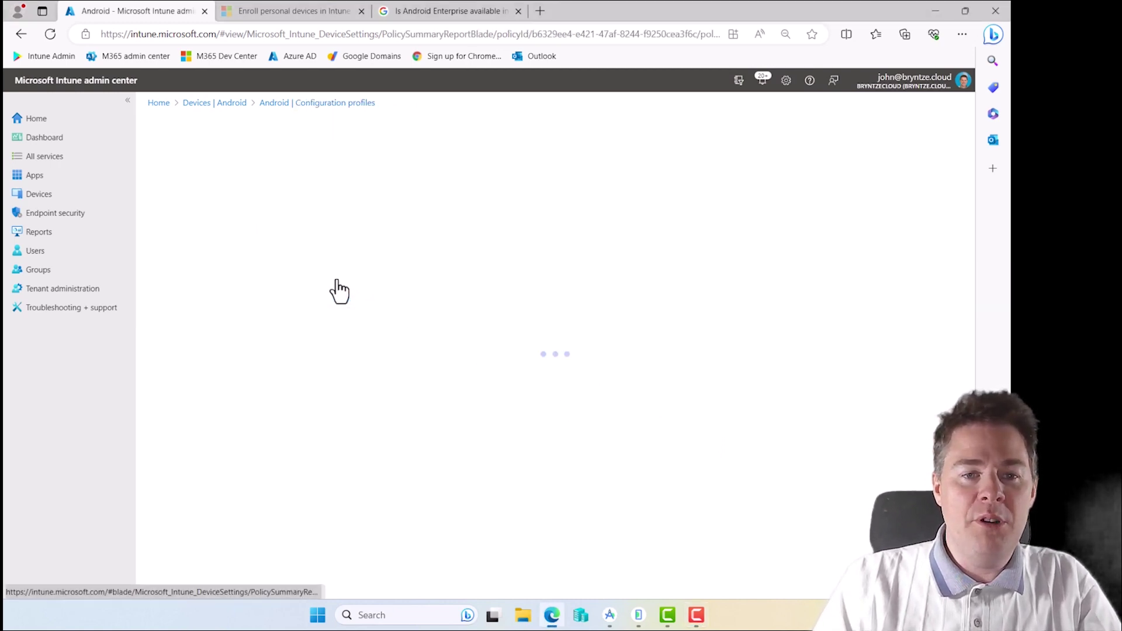
{"action": "left_click", "coordinate": [182, 261]}
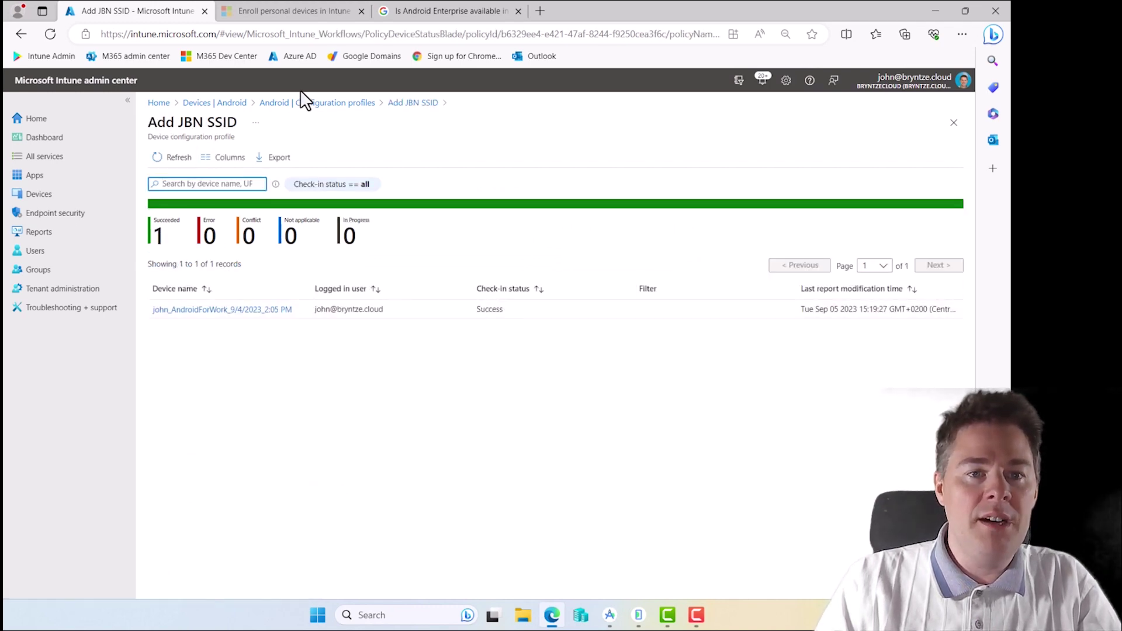
{"action": "left_click", "coordinate": [313, 104]}
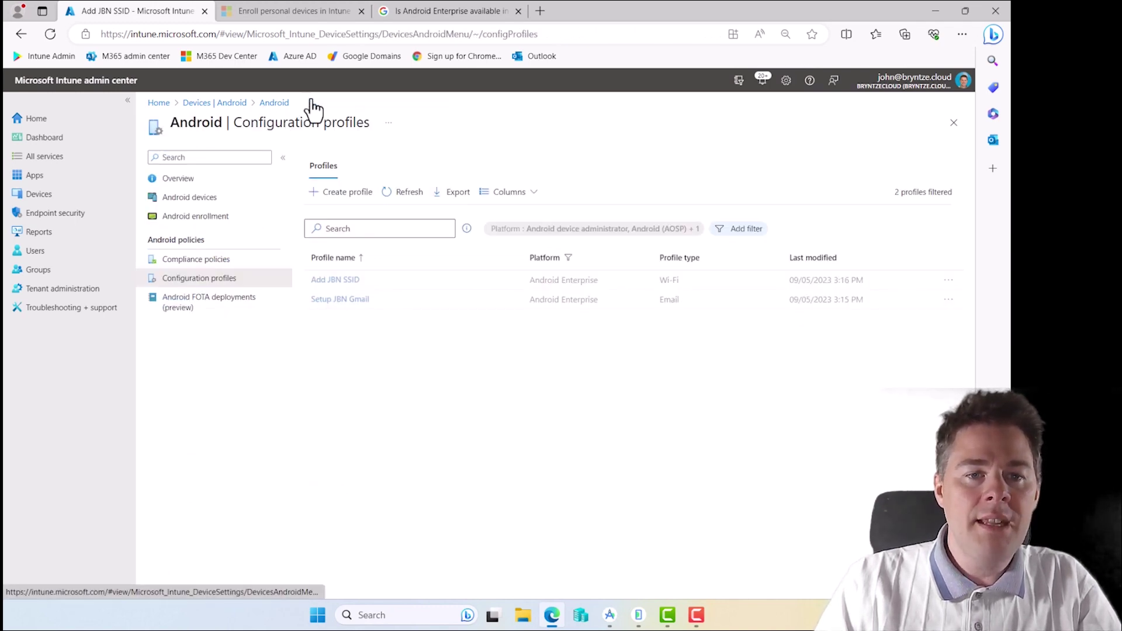
{"action": "left_click", "coordinate": [345, 300]}
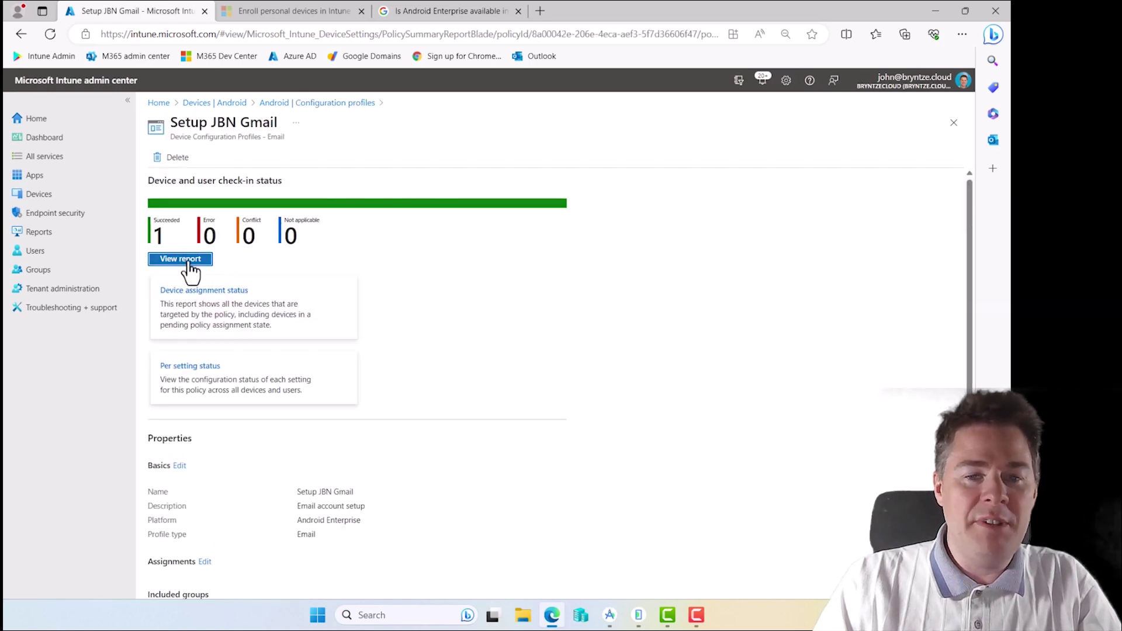
{"action": "left_click", "coordinate": [188, 260]}
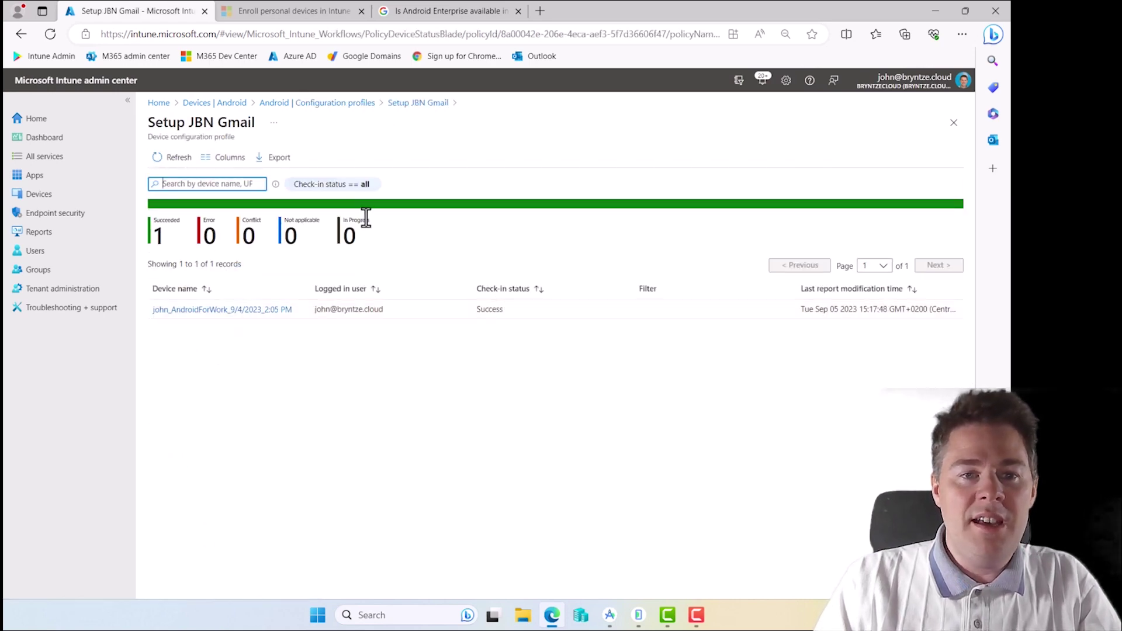
{"action": "left_click", "coordinate": [315, 104]}
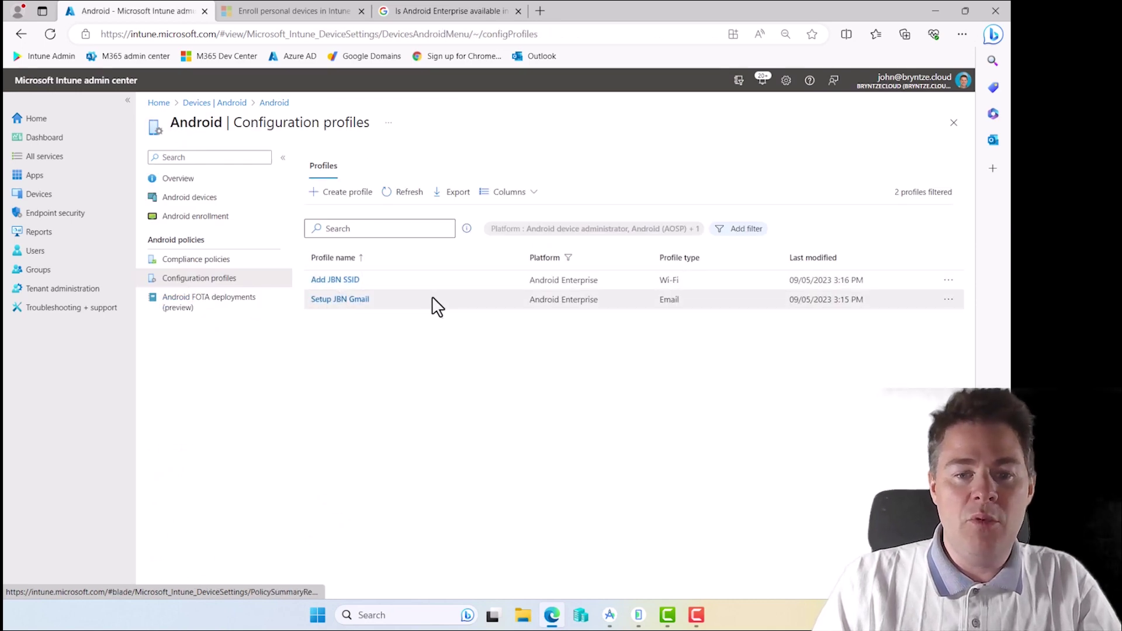
{"action": "left_click", "coordinate": [639, 615]}
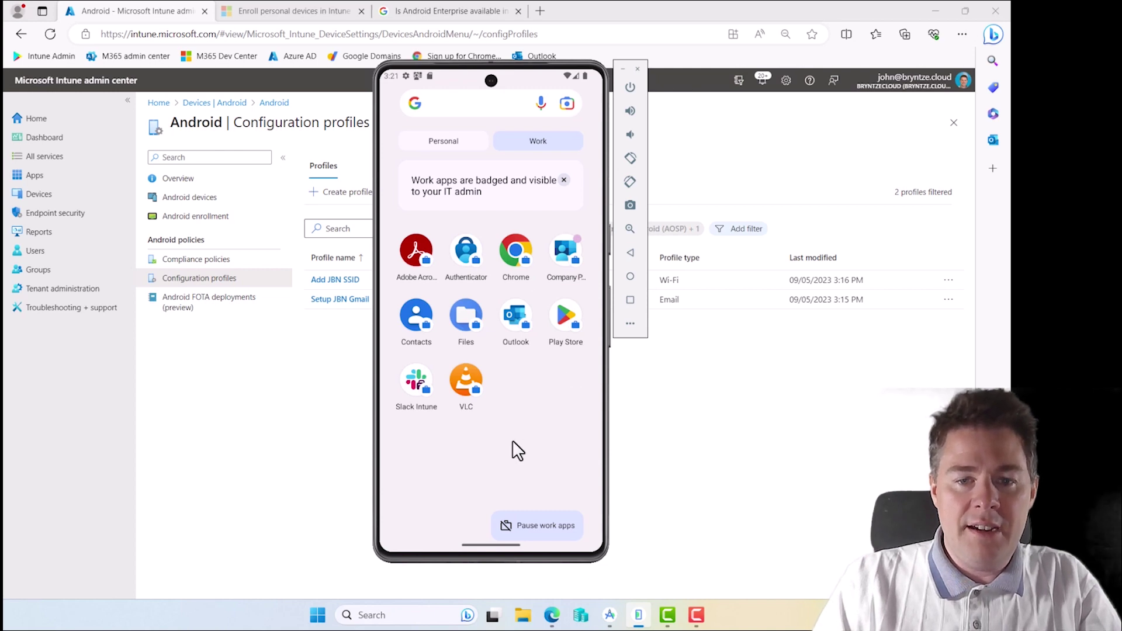
{"action": "left_click_drag", "start_coordinate": [488, 545], "coordinate": [492, 353]}
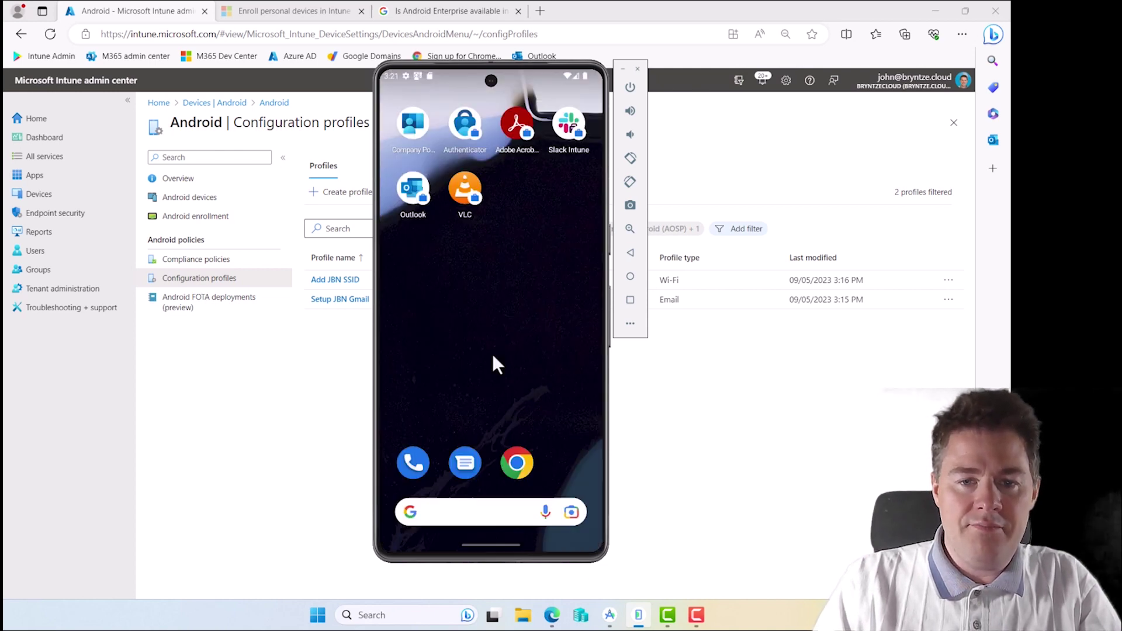
{"action": "left_click", "coordinate": [448, 517]}
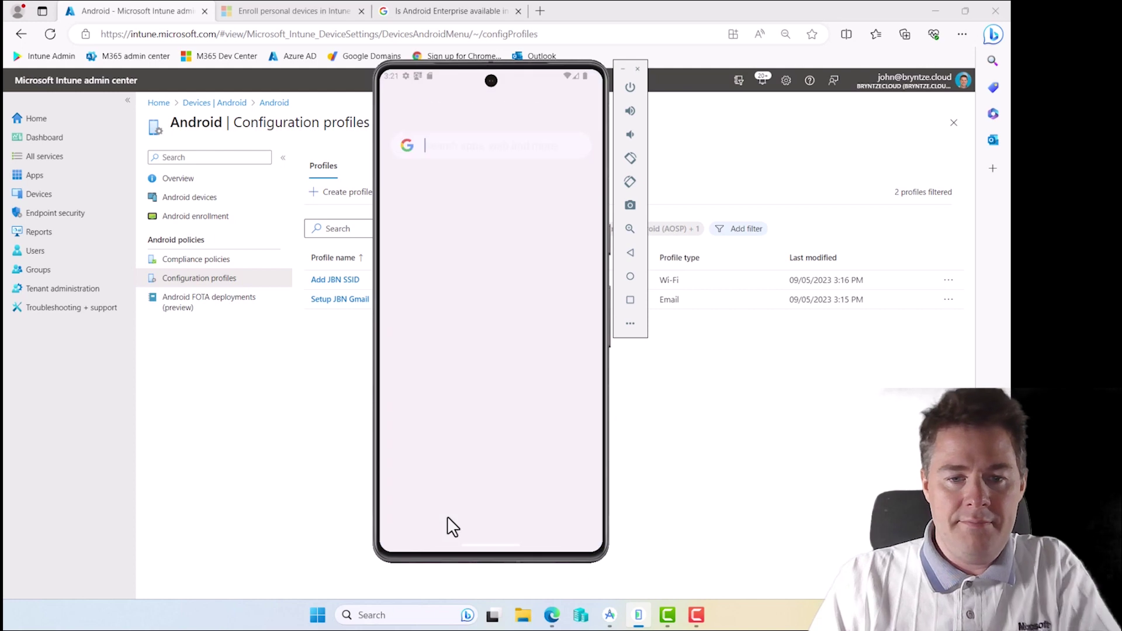
{"action": "type", "text": "settings"}
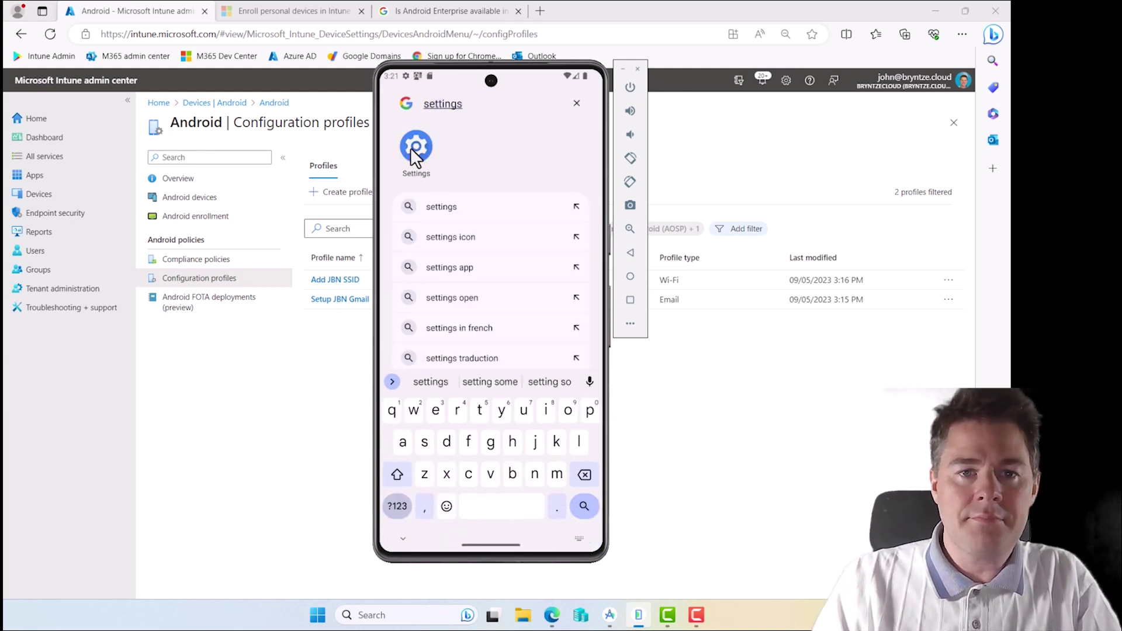
{"action": "key", "text": "Escape"}
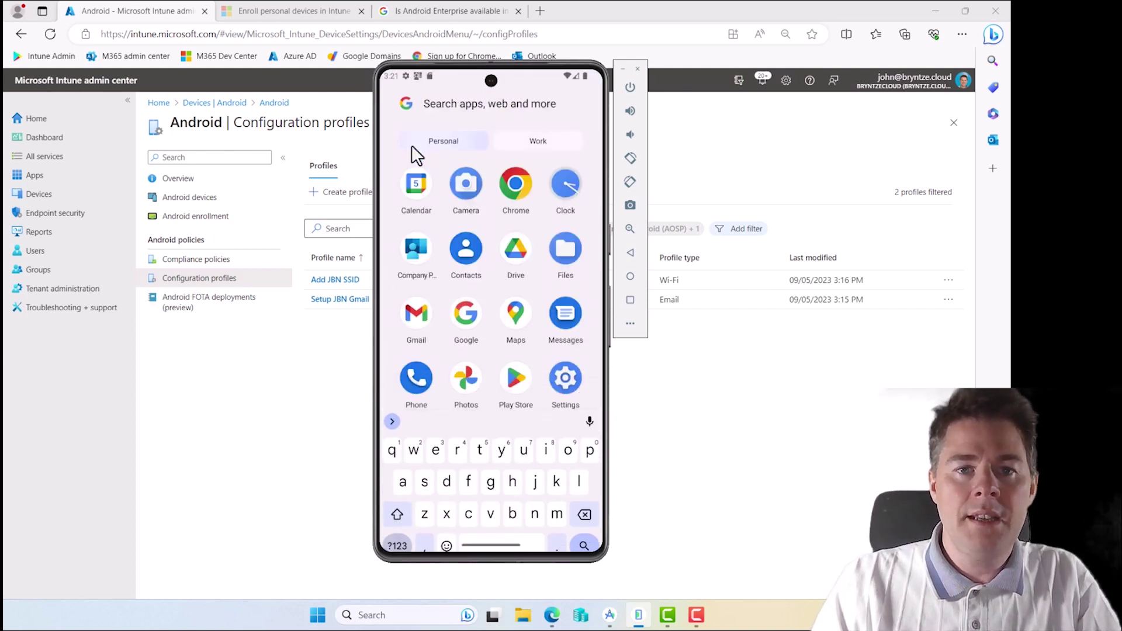
{"action": "left_click", "coordinate": [576, 392]}
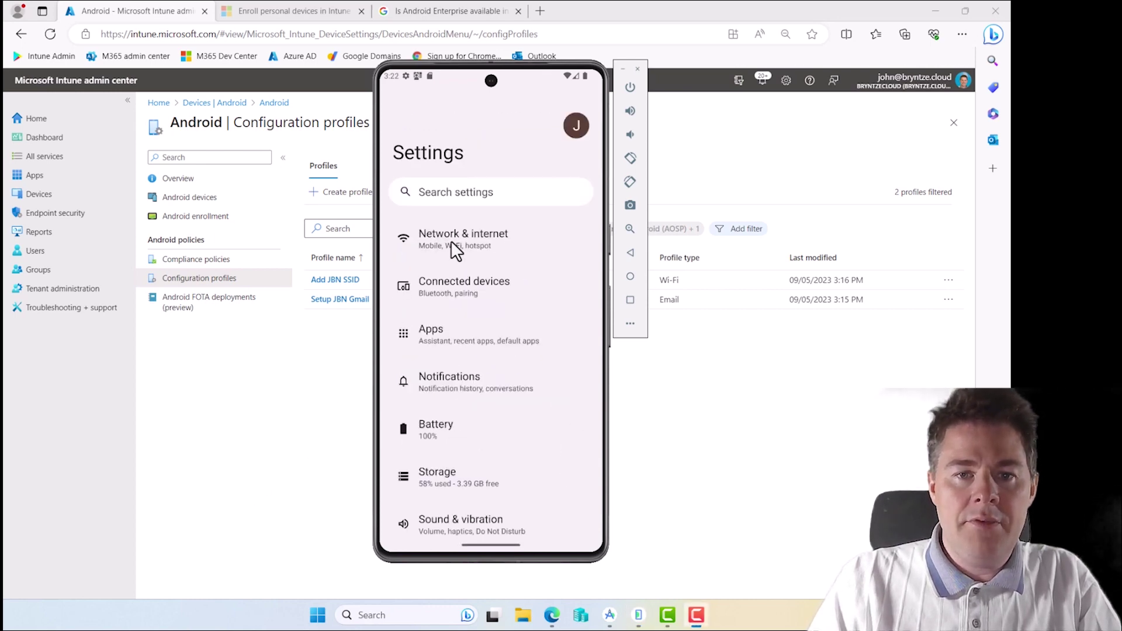
{"action": "left_click", "coordinate": [451, 240]}
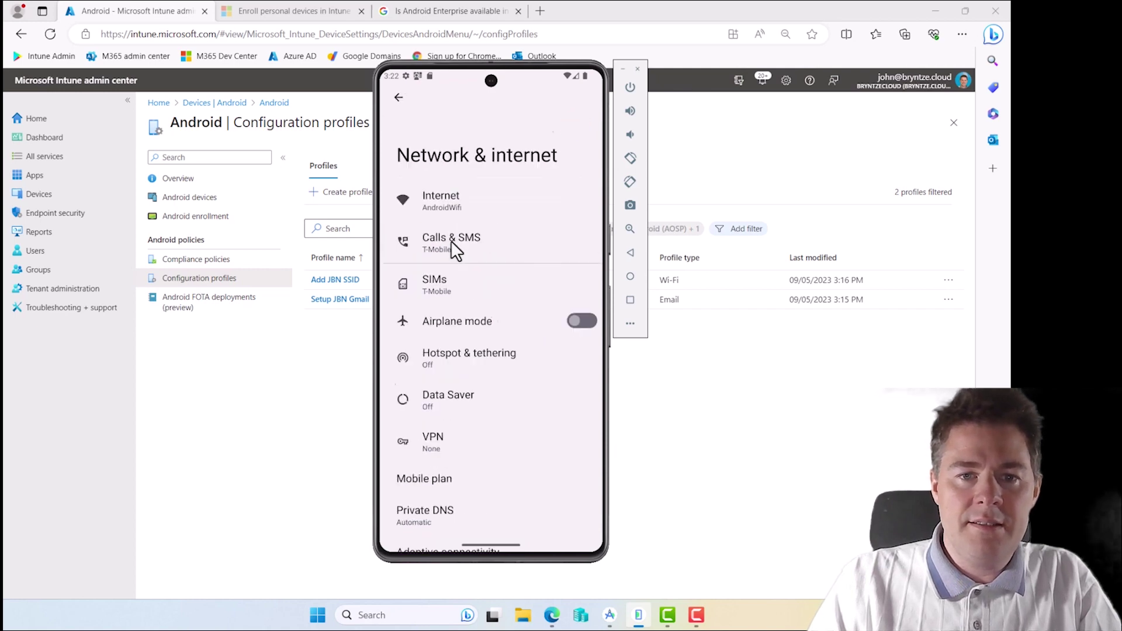
{"action": "left_click", "coordinate": [433, 212]}
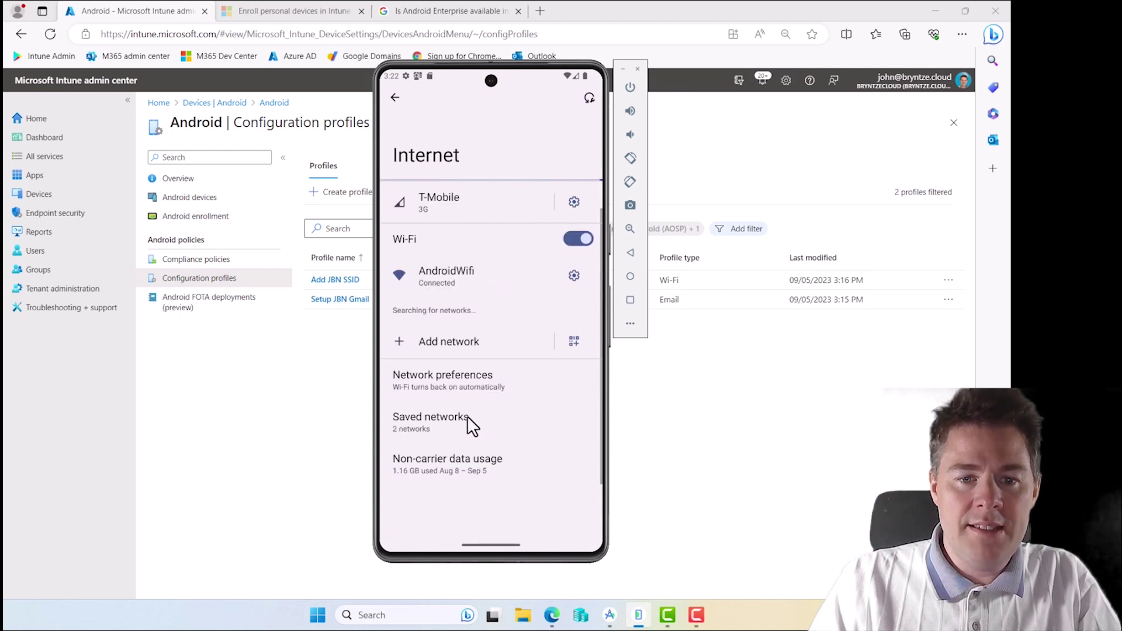
{"action": "left_click", "coordinate": [422, 423]}
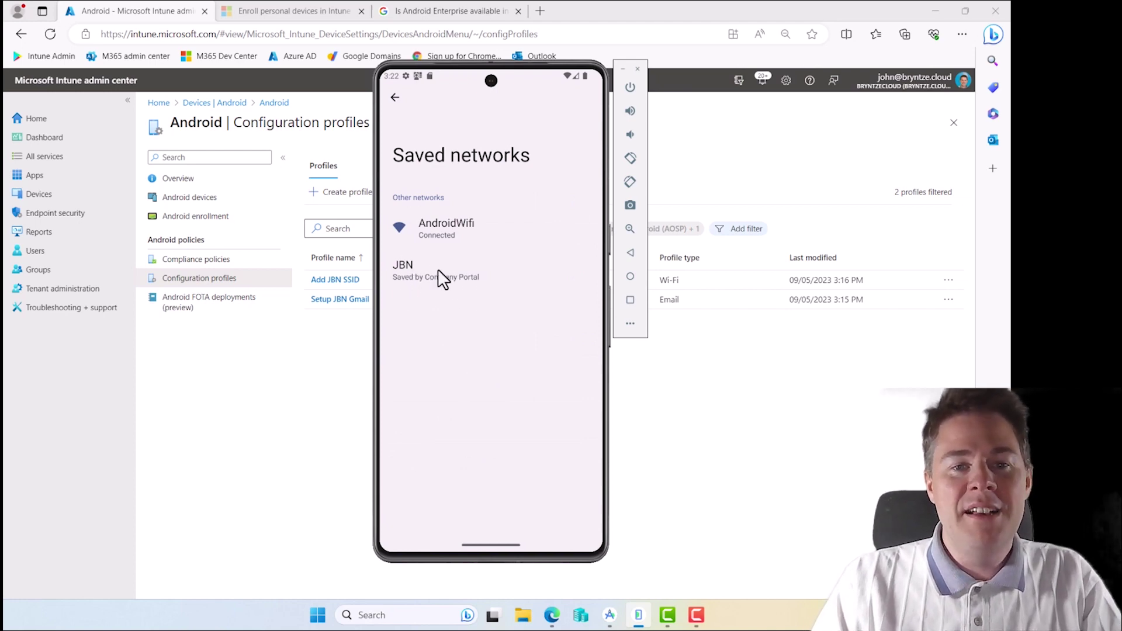
{"action": "left_click", "coordinate": [409, 269]}
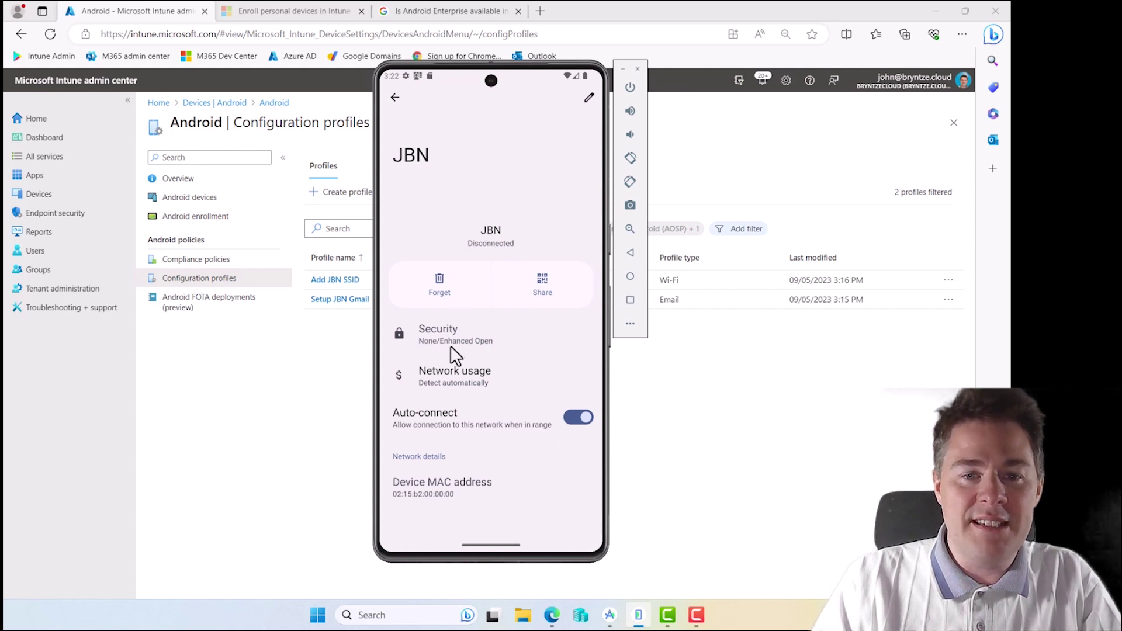
{"action": "left_click", "coordinate": [395, 98]}
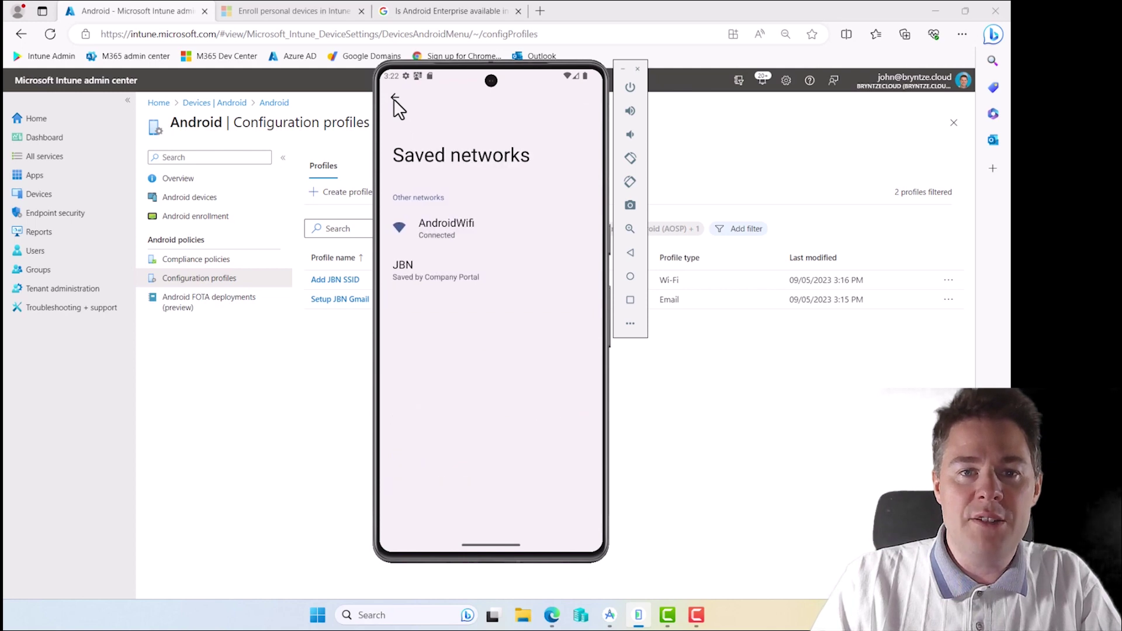
{"action": "left_click", "coordinate": [396, 98]}
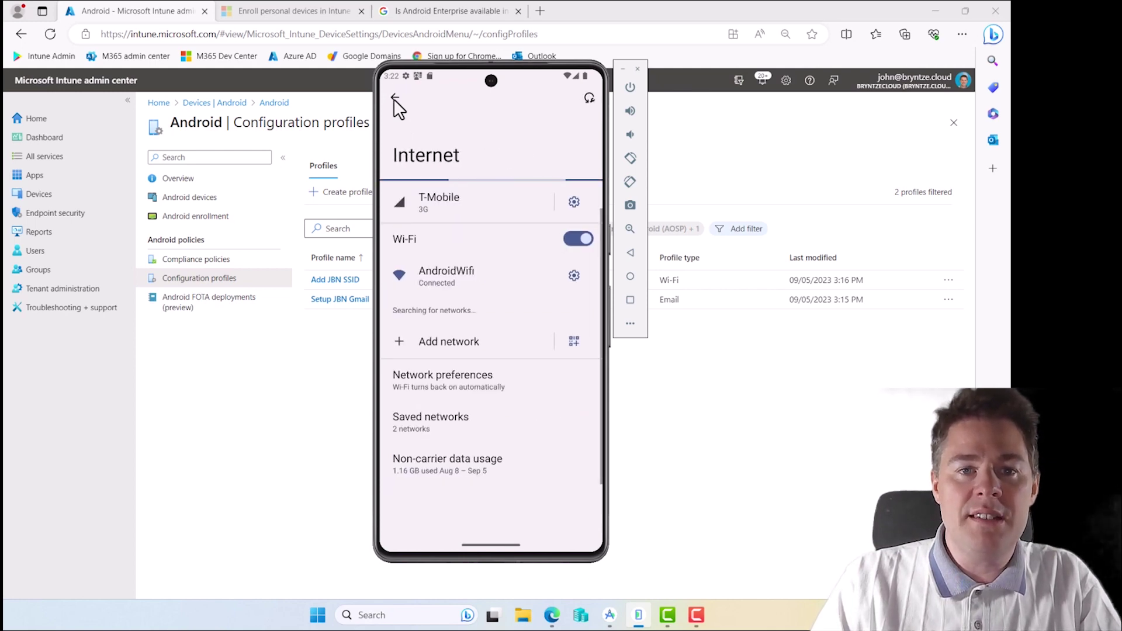
{"action": "left_click", "coordinate": [395, 98]}
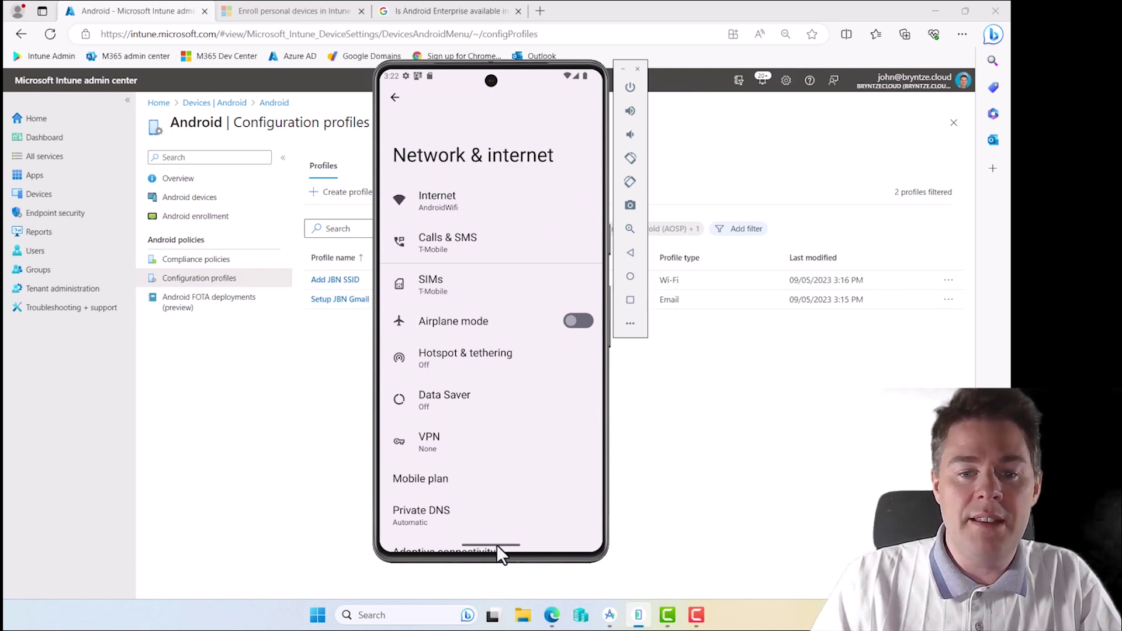
{"action": "left_click_drag", "start_coordinate": [496, 545], "coordinate": [511, 342]}
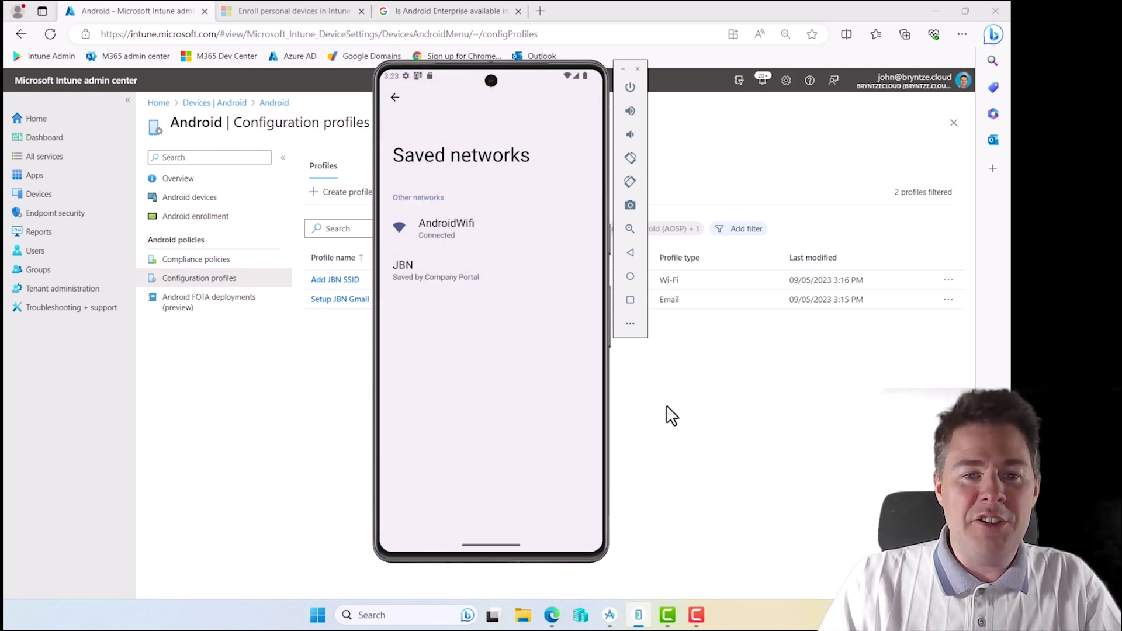
{"action": "key", "text": "alt+Tab"}
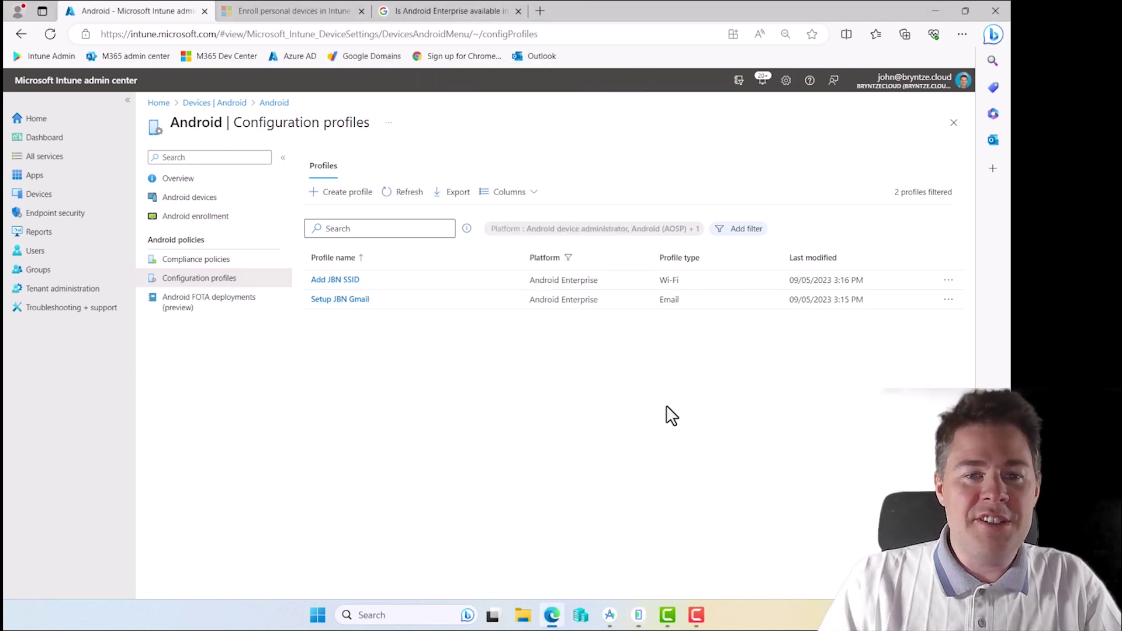
{"action": "left_click", "coordinate": [189, 202]}
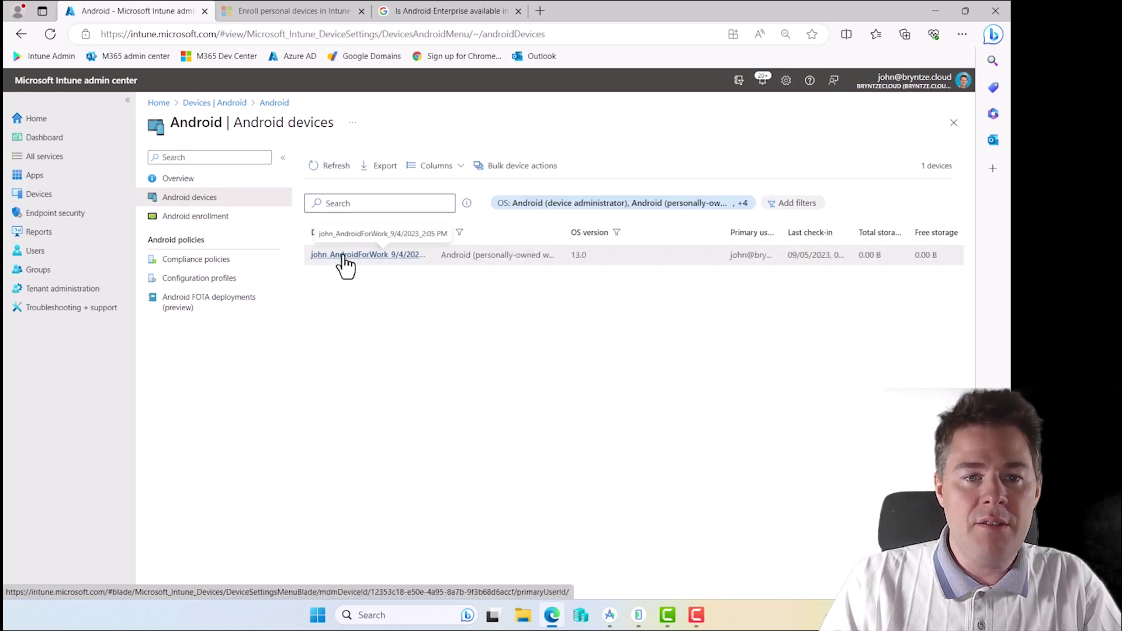
Show the work-profile device's Device configuration page with both JBN profiles Succeeded
{"action": "left_click", "coordinate": [344, 257]}
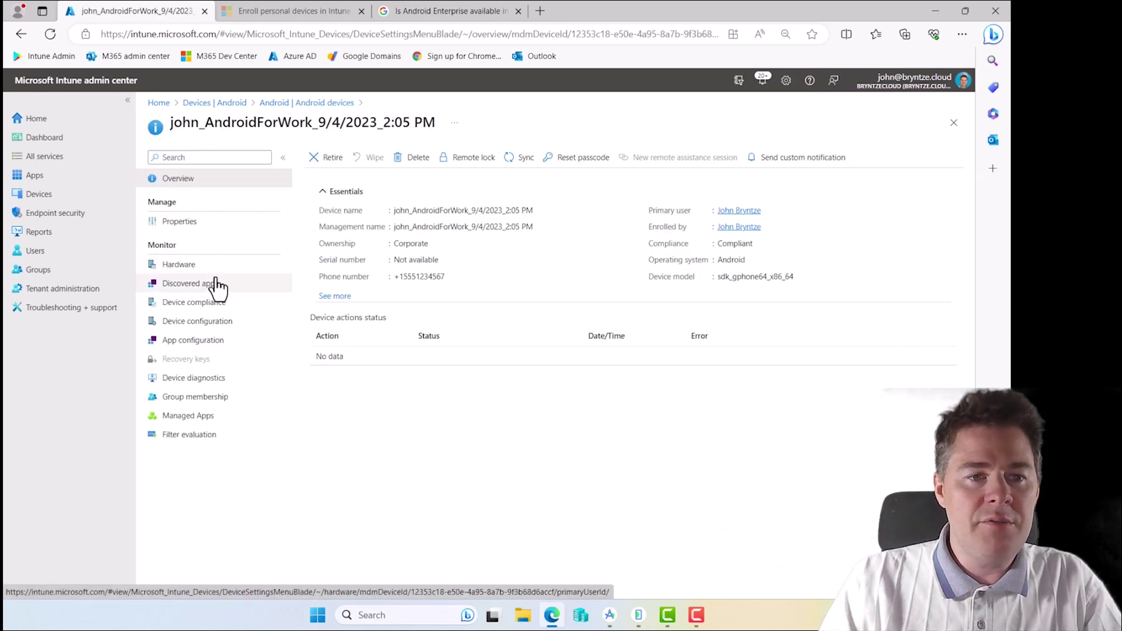
{"action": "left_click", "coordinate": [183, 321]}
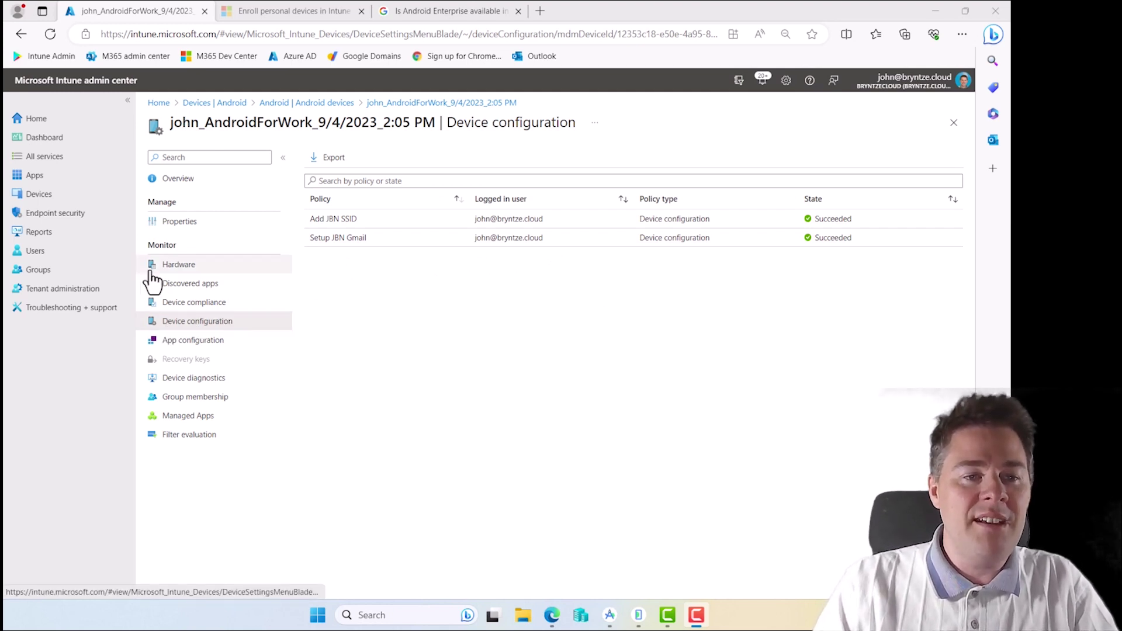
Navigate via Devices > Android to the Configuration profiles list
{"action": "left_click", "coordinate": [39, 195]}
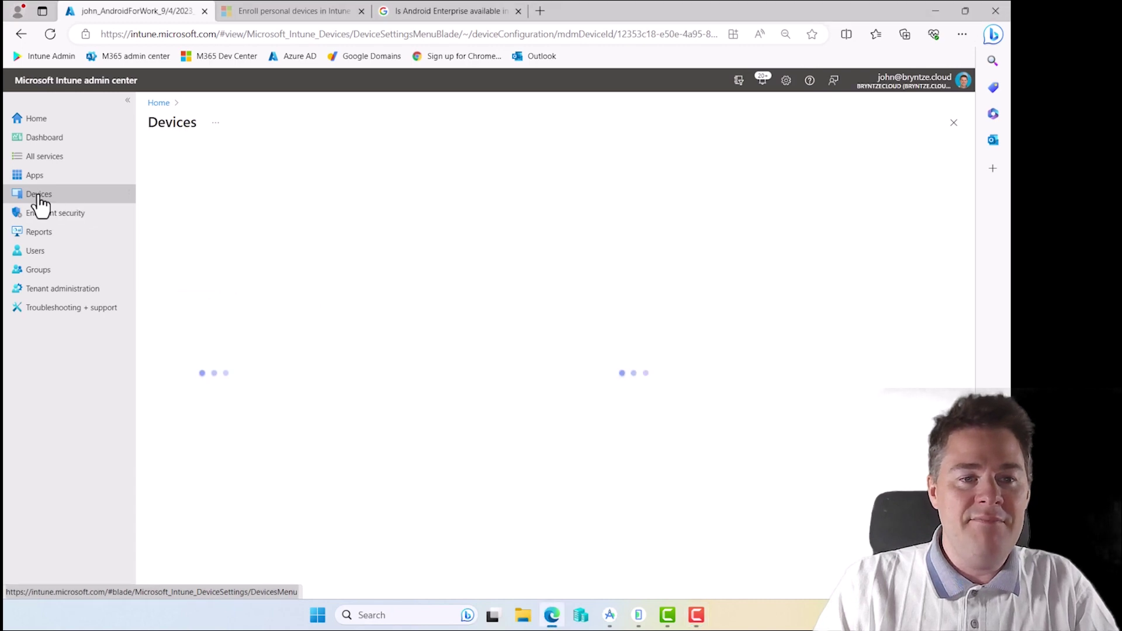
{"action": "left_click", "coordinate": [176, 319]}
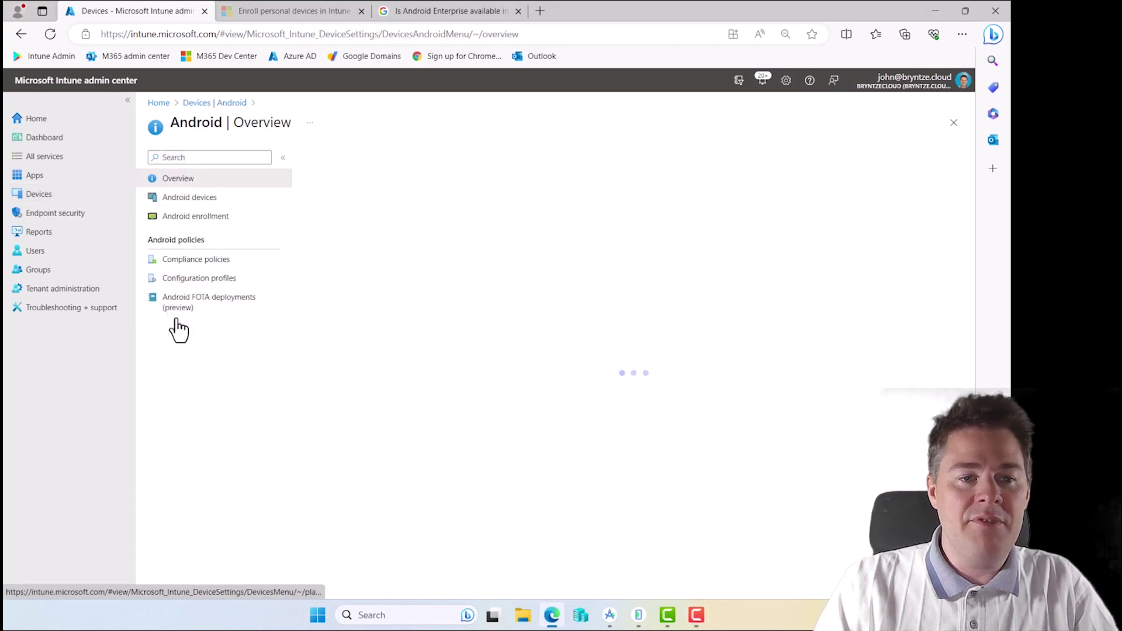
{"action": "left_click", "coordinate": [191, 280]}
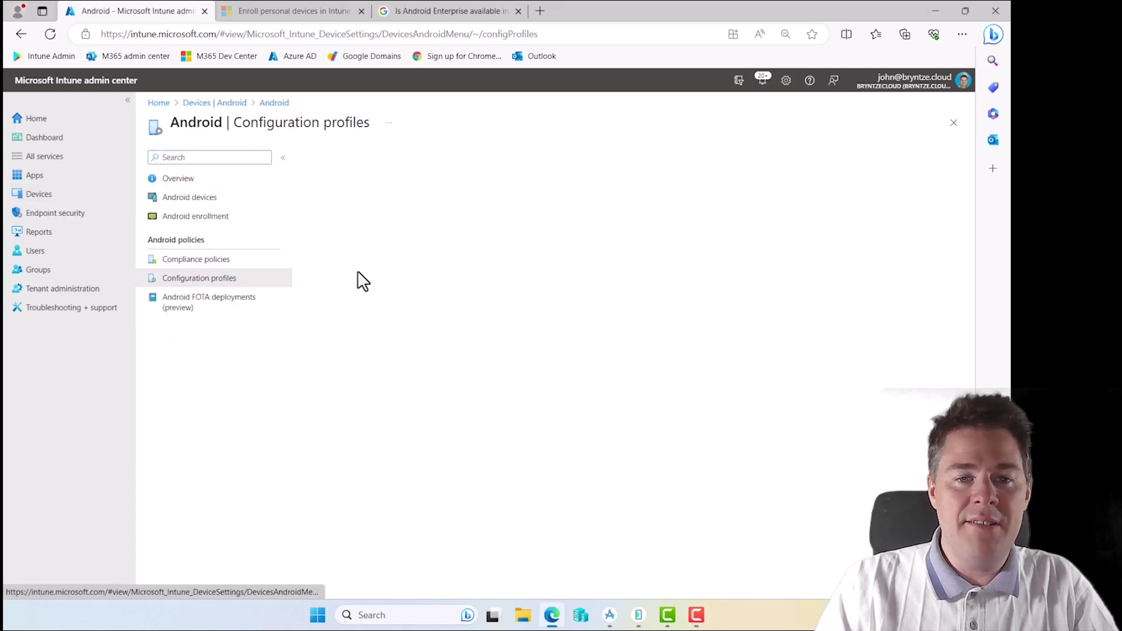